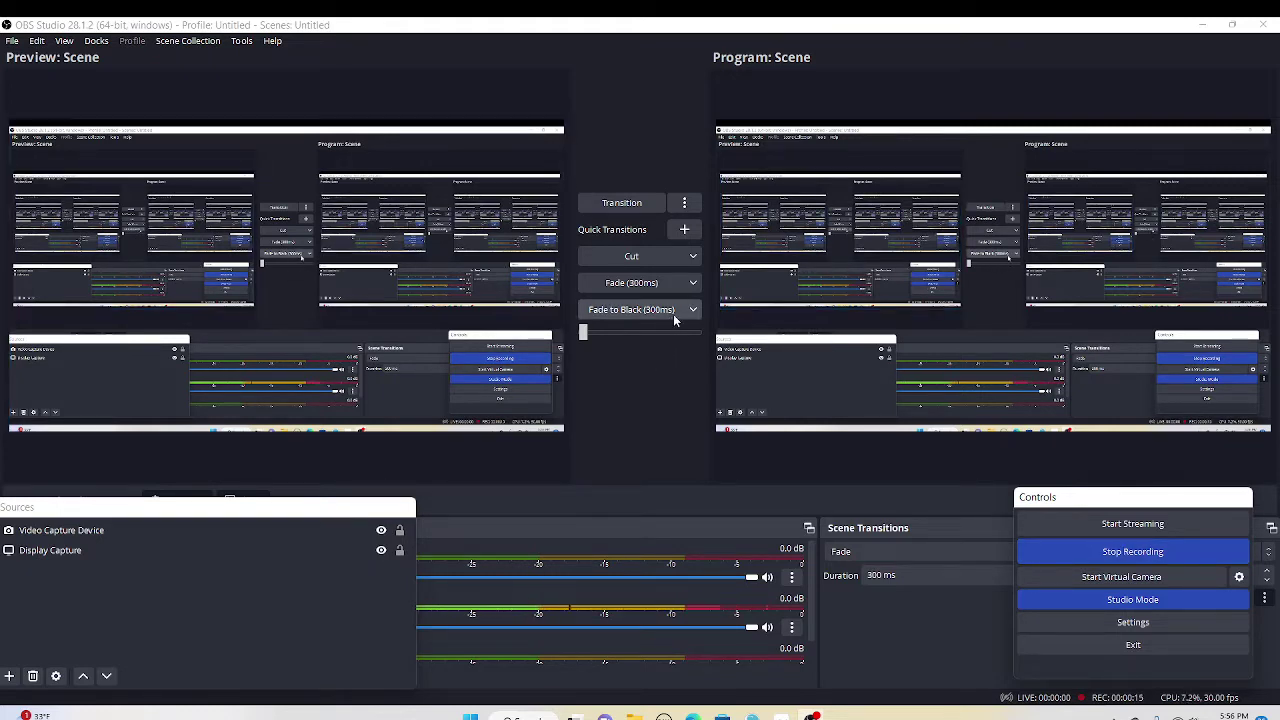
Minimize the OBS Studio window to reveal the desktop
{"action": "left_click", "coordinate": [1203, 28]}
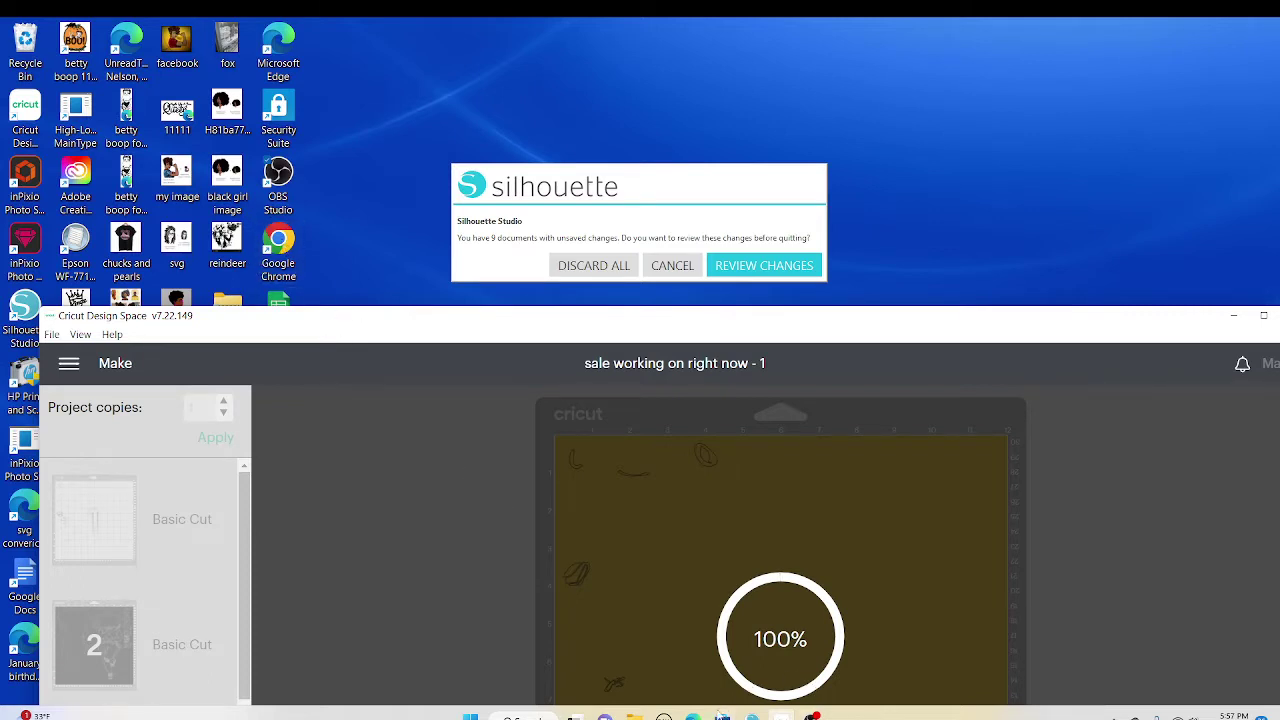
{"action": "mouse_move", "coordinate": [692, 716]}
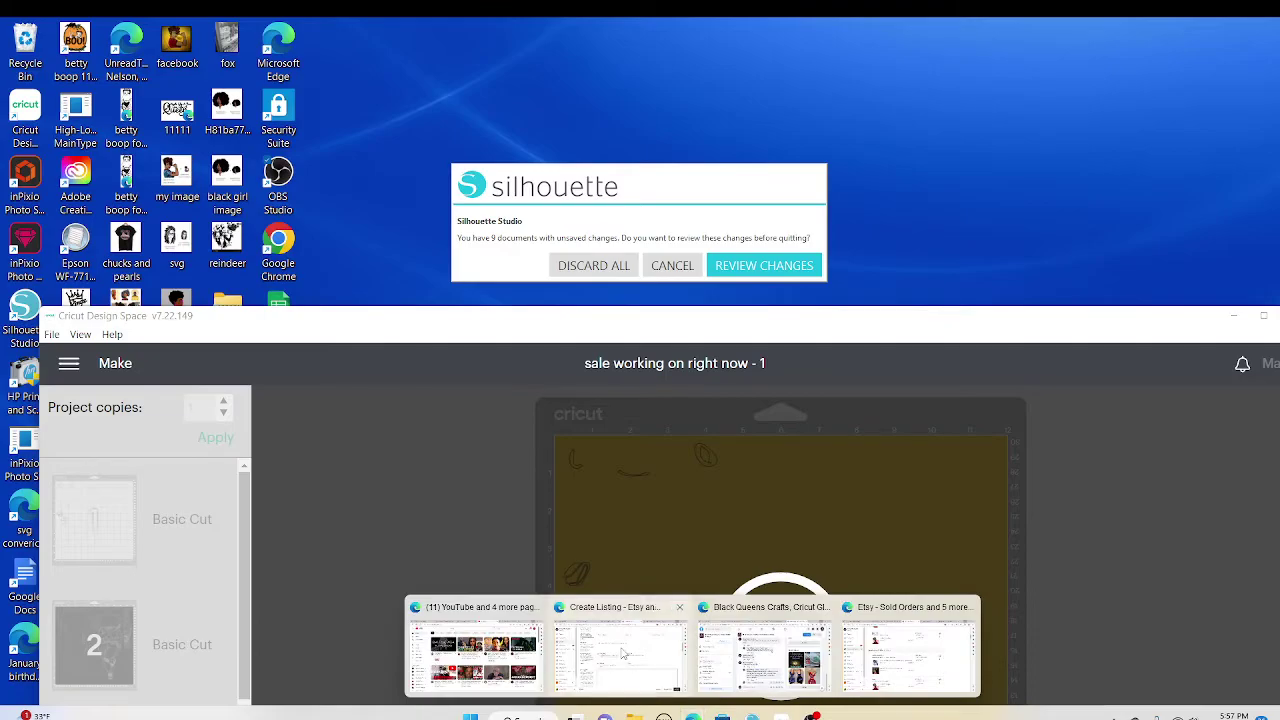
Bring Edge forward and search for 'creative fabrica' in a new tab
{"action": "left_click", "coordinate": [622, 650]}
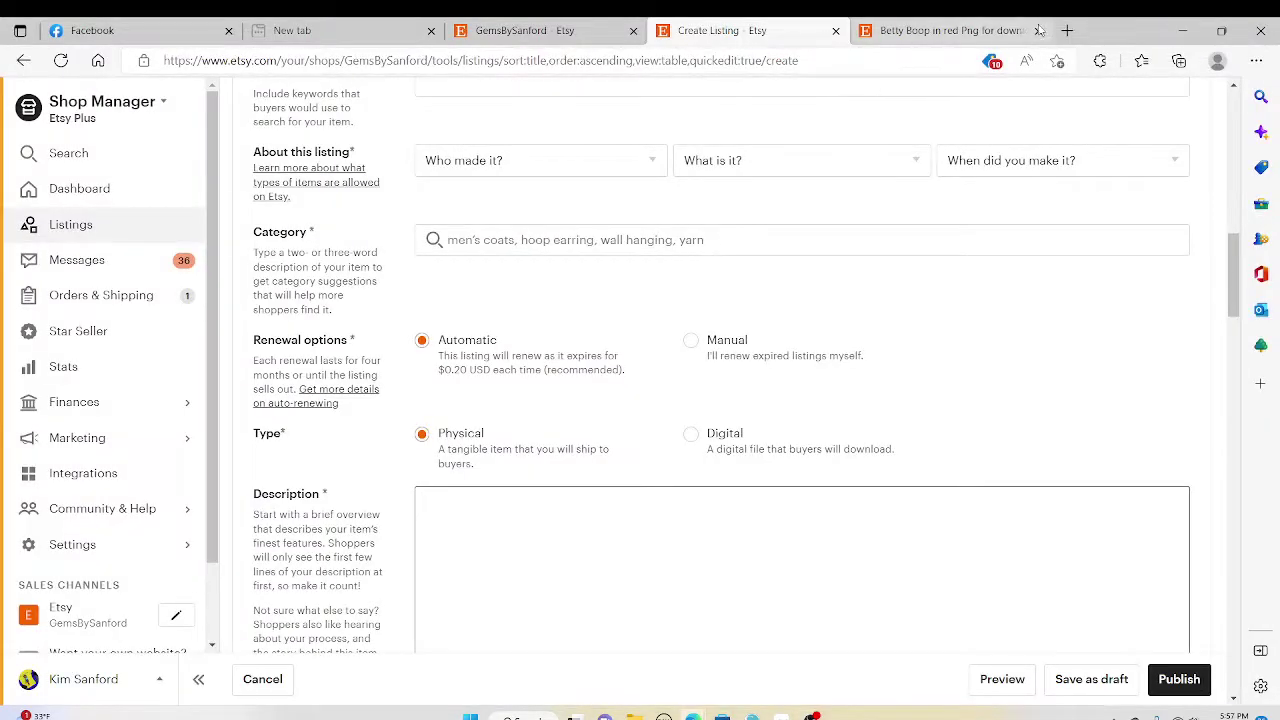
{"action": "left_click", "coordinate": [1067, 30]}
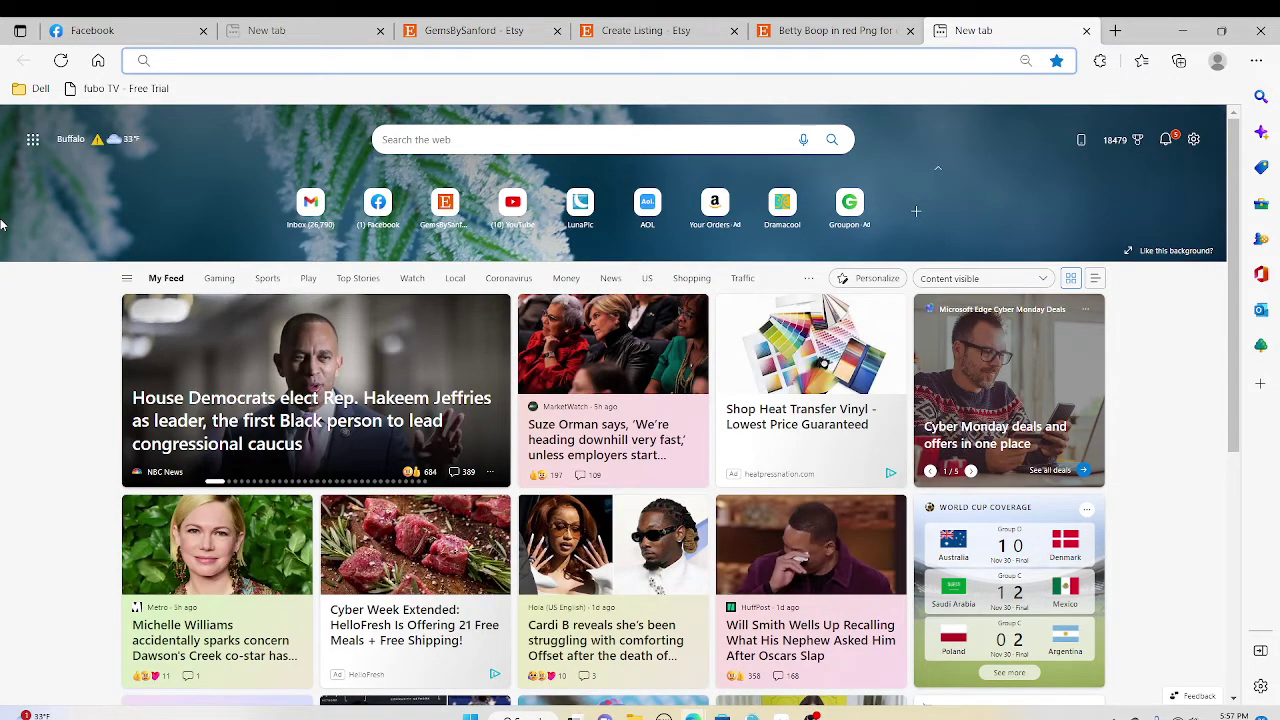
{"action": "type", "text": "creative fabrica"}
{"action": "key", "text": "Return"}
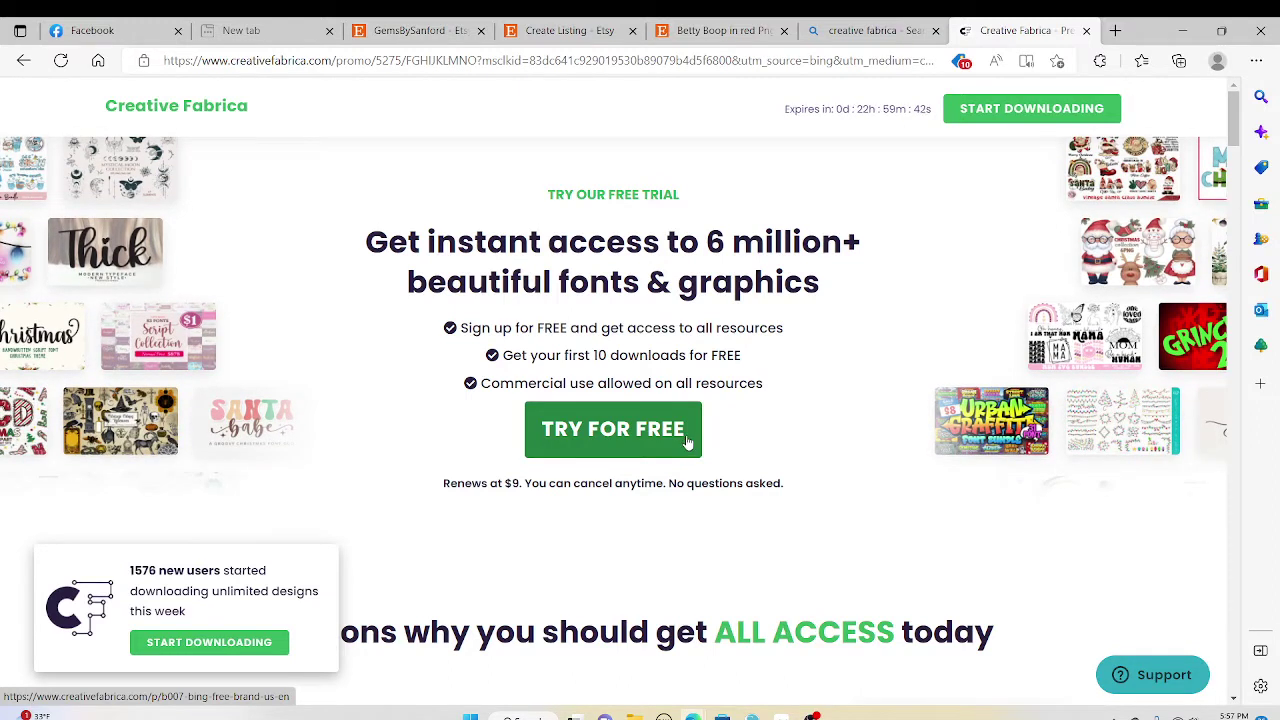
Go to the Creative Fabrica home page using the site logo
{"action": "left_click", "coordinate": [185, 114]}
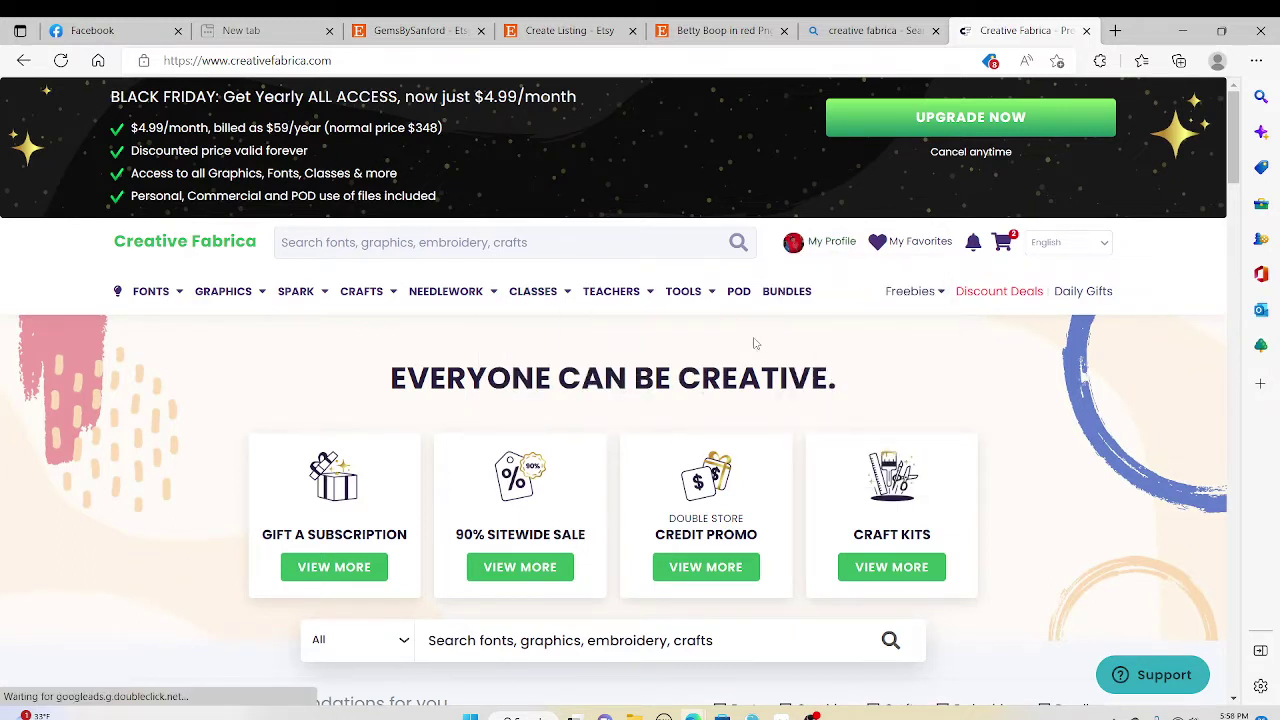
{"action": "mouse_move", "coordinate": [910, 291]}
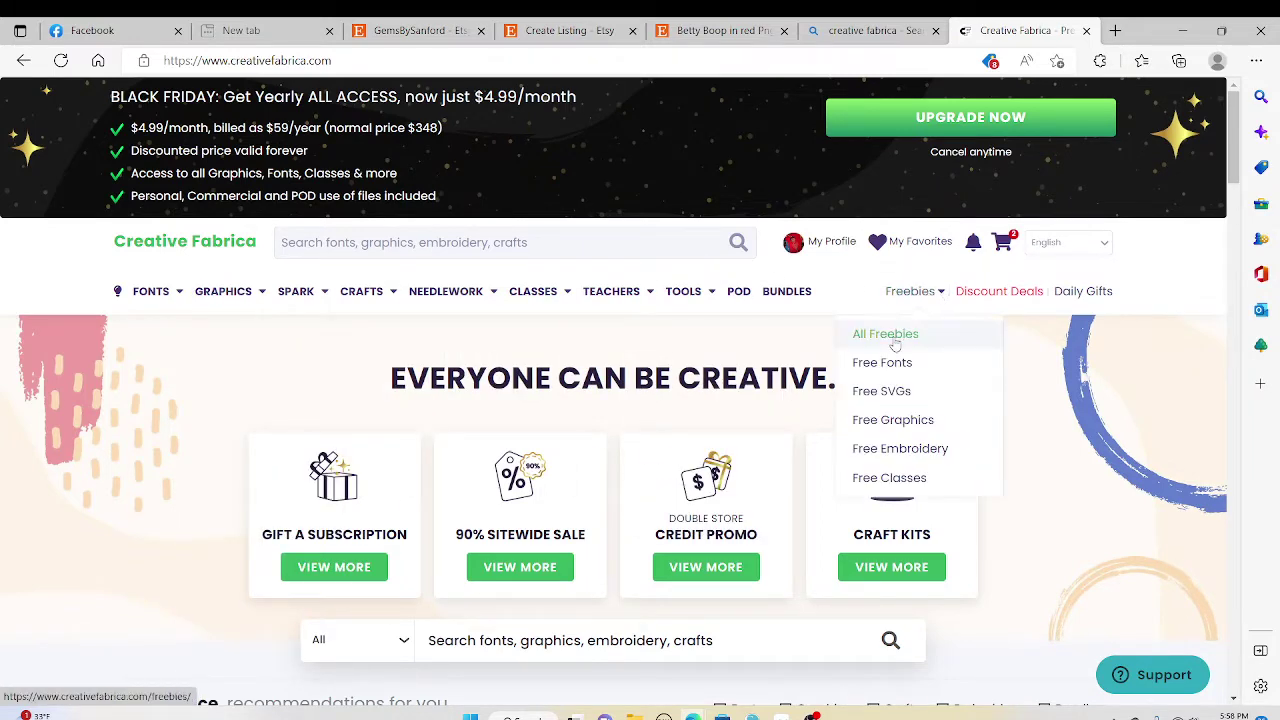
Open All Freebies and browse the Most Popular Freebies list
{"action": "left_click", "coordinate": [890, 342]}
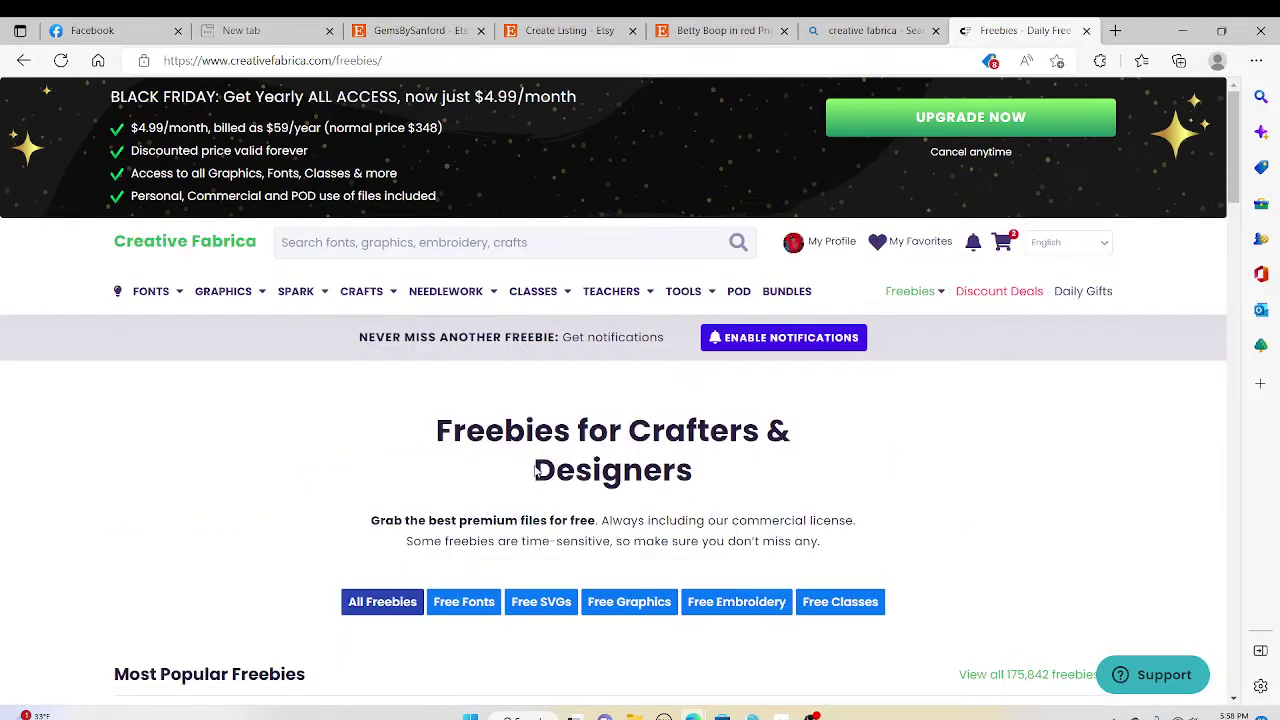
{"action": "scroll", "coordinate": [540, 460], "scroll_direction": "down", "scroll_amount": 2}
{"action": "scroll", "coordinate": [560, 452], "scroll_direction": "down", "scroll_amount": 3}
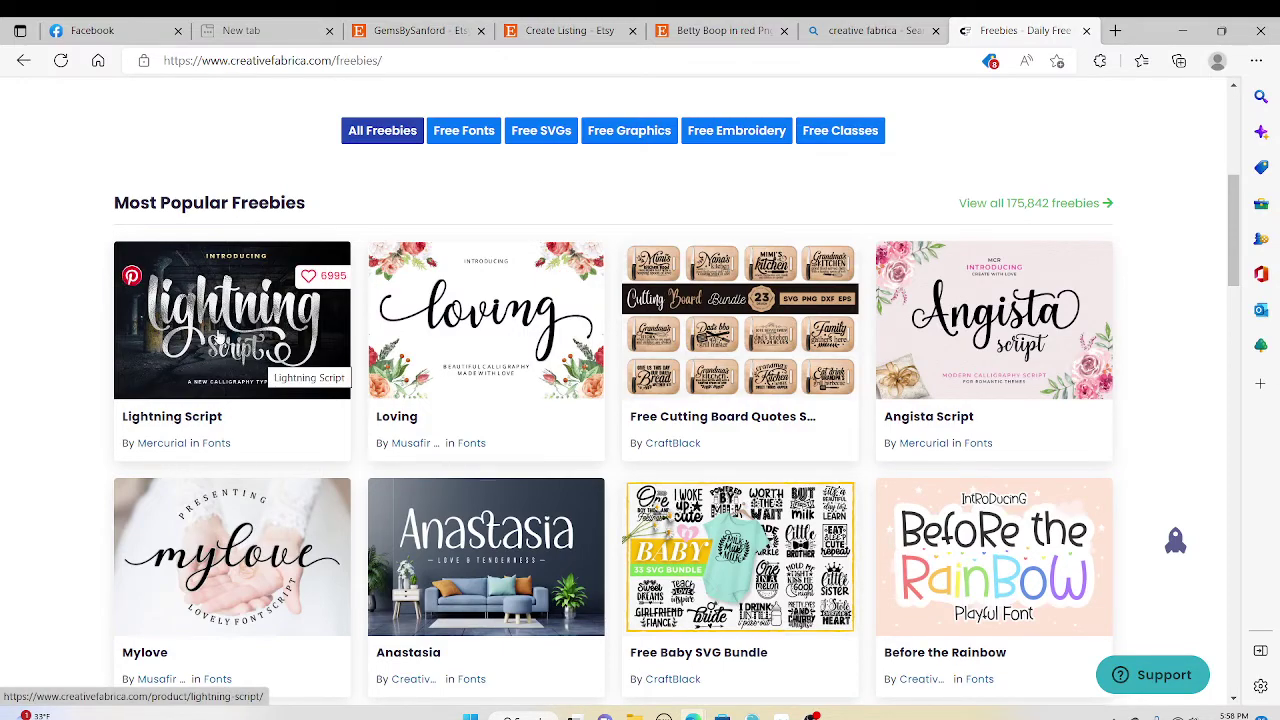
{"action": "scroll", "coordinate": [455, 390], "scroll_direction": "down", "scroll_amount": 3}
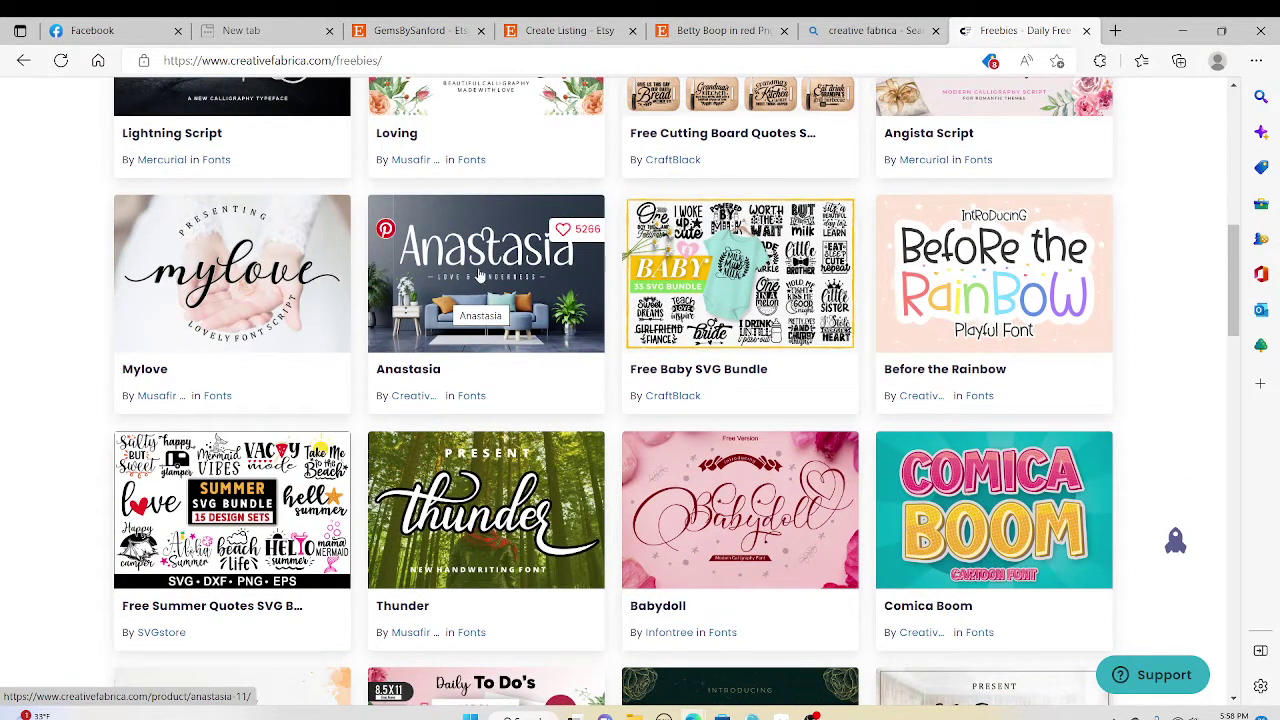
{"action": "scroll", "coordinate": [480, 300], "scroll_direction": "down", "scroll_amount": 3}
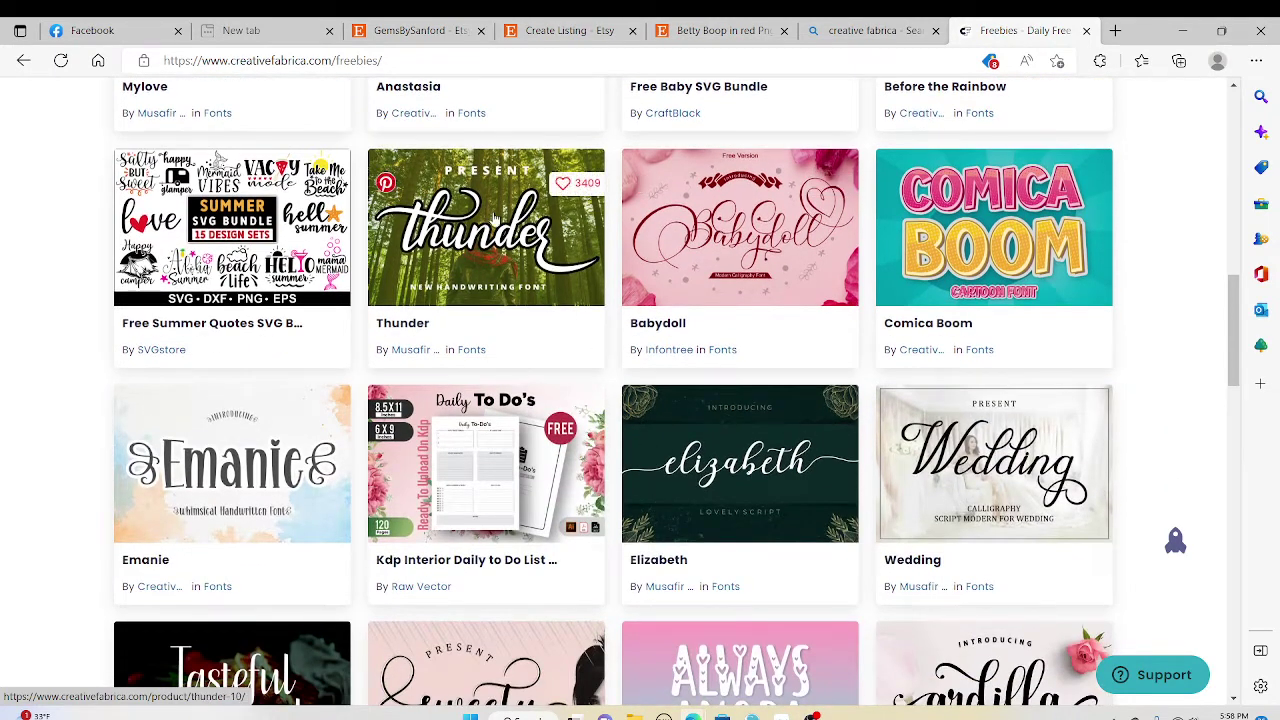
{"action": "scroll", "coordinate": [542, 615], "scroll_direction": "down", "scroll_amount": 3}
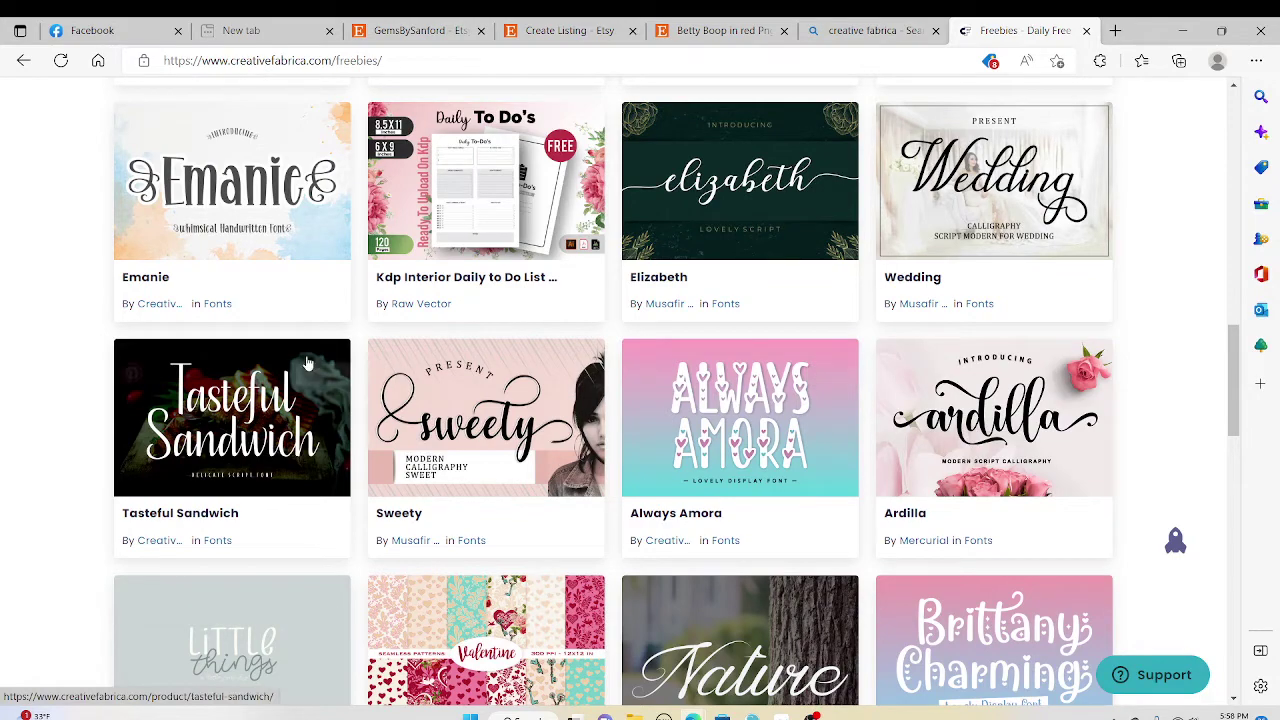
{"action": "scroll", "coordinate": [458, 330], "scroll_direction": "up", "scroll_amount": 5}
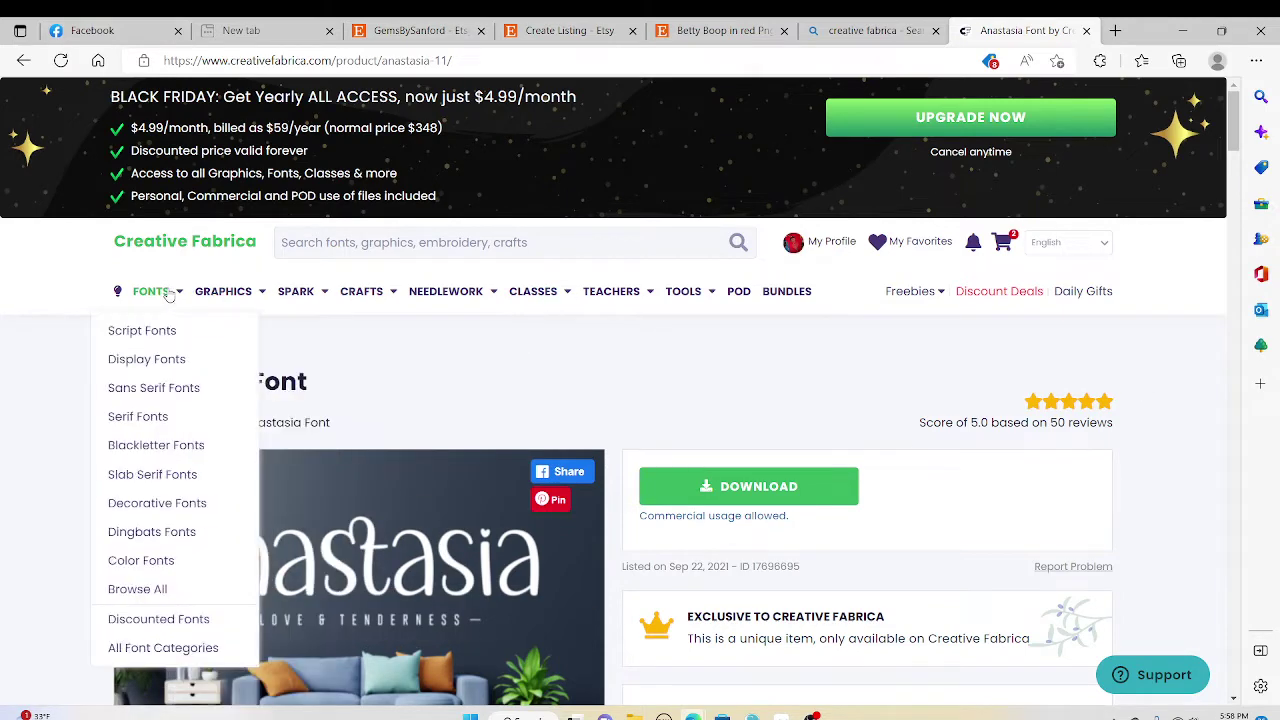
{"action": "mouse_move", "coordinate": [912, 291]}
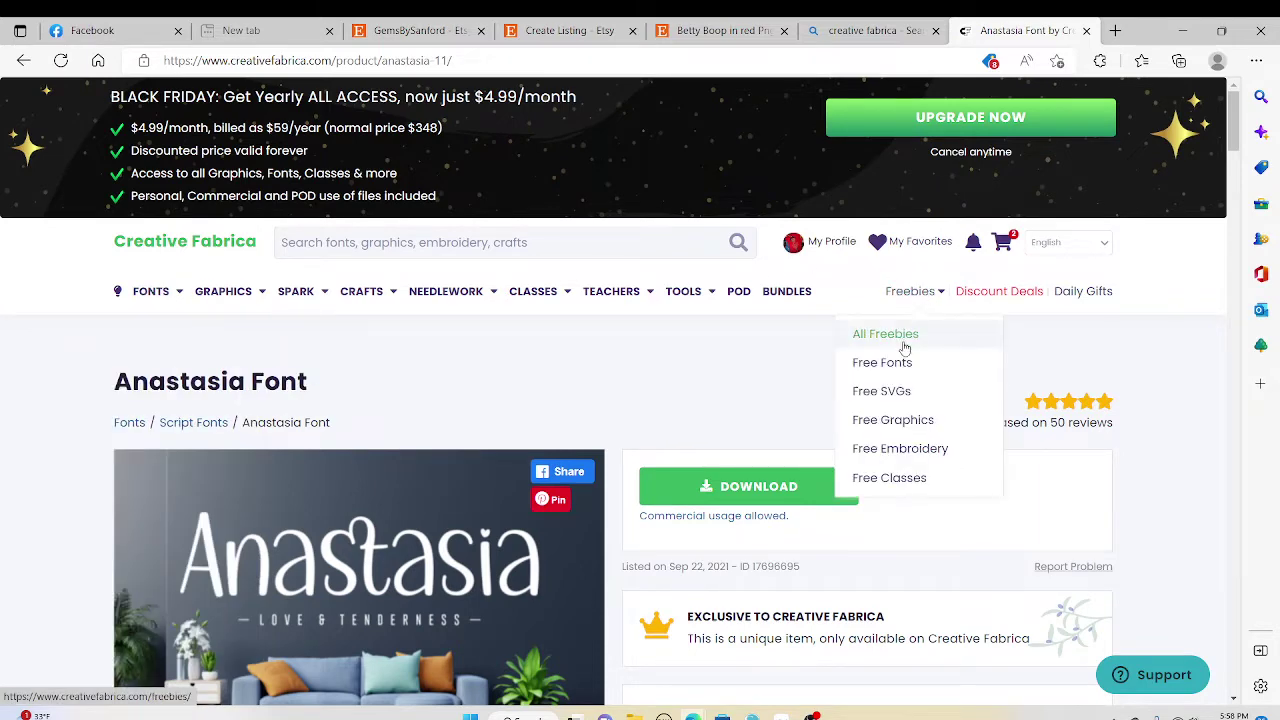
Find and open the Christmas Truck Kit on the Free SVG Files page
{"action": "left_click", "coordinate": [880, 393]}
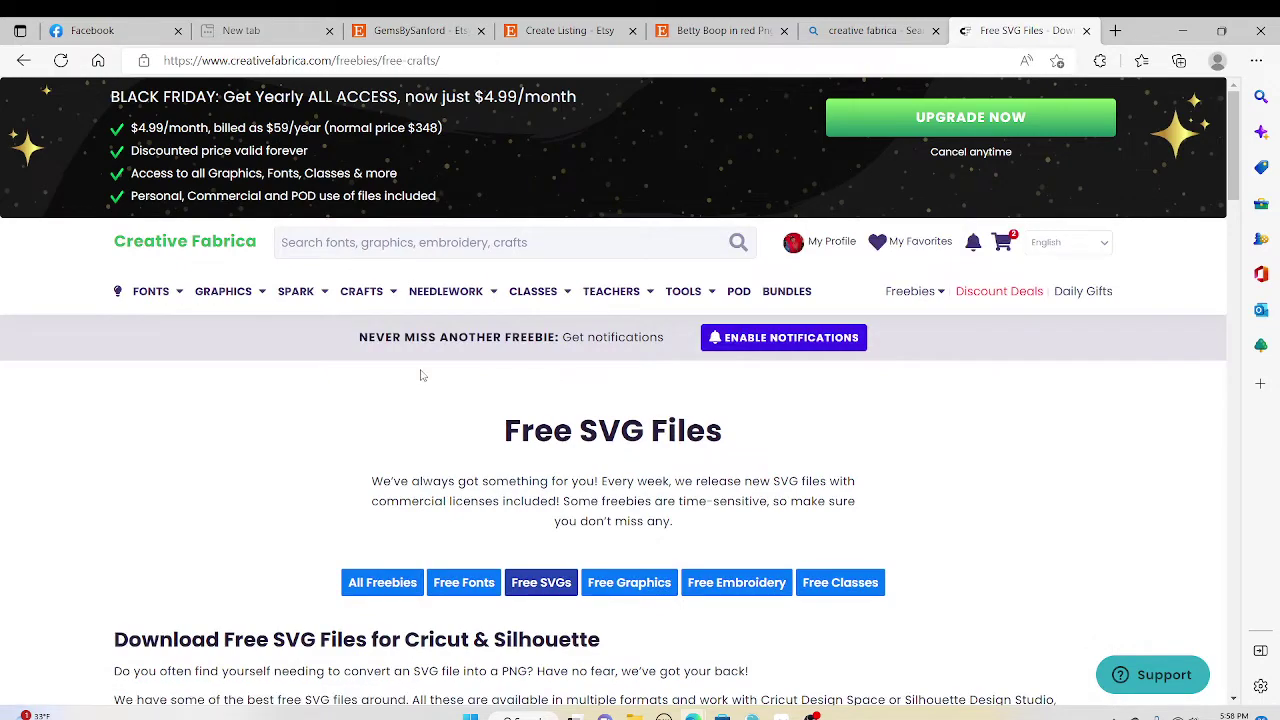
{"action": "scroll", "coordinate": [422, 375], "scroll_direction": "down", "scroll_amount": 3}
{"action": "scroll", "coordinate": [422, 375], "scroll_direction": "down", "scroll_amount": 2}
{"action": "scroll", "coordinate": [426, 400], "scroll_direction": "down", "scroll_amount": 2}
{"action": "scroll", "coordinate": [430, 360], "scroll_direction": "down", "scroll_amount": 2}
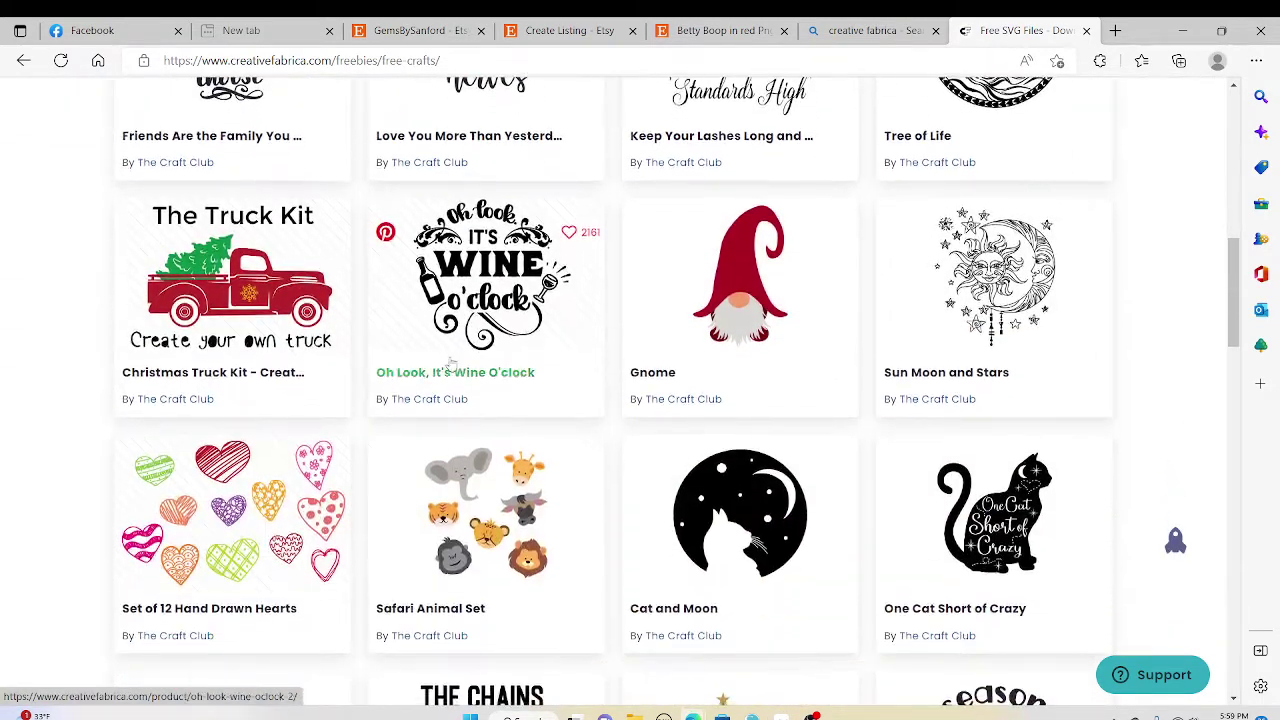
{"action": "left_click", "coordinate": [248, 272]}
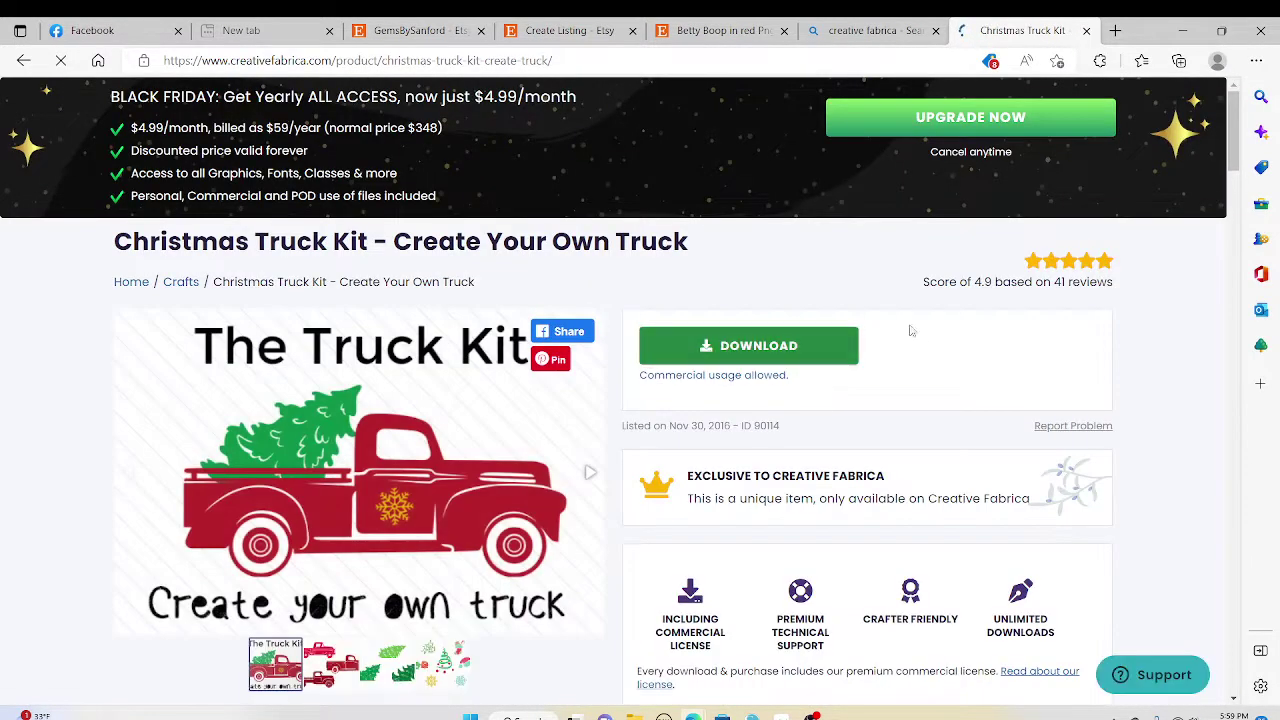
{"action": "scroll", "coordinate": [820, 345], "scroll_direction": "down", "scroll_amount": 2}
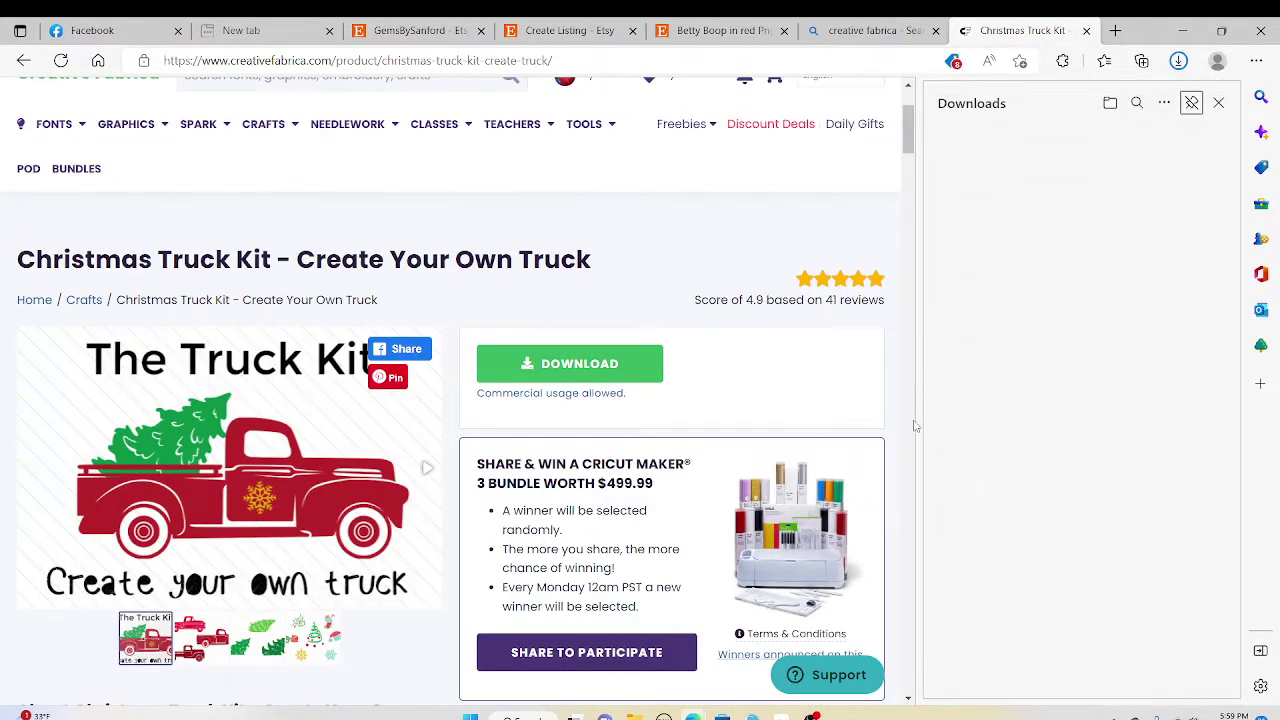
Inspect The-Truck-Kit.zip's folder in File Explorer, then close it and the downloads list
{"action": "mouse_move", "coordinate": [1003, 146]}
{"action": "left_click", "coordinate": [1008, 163]}
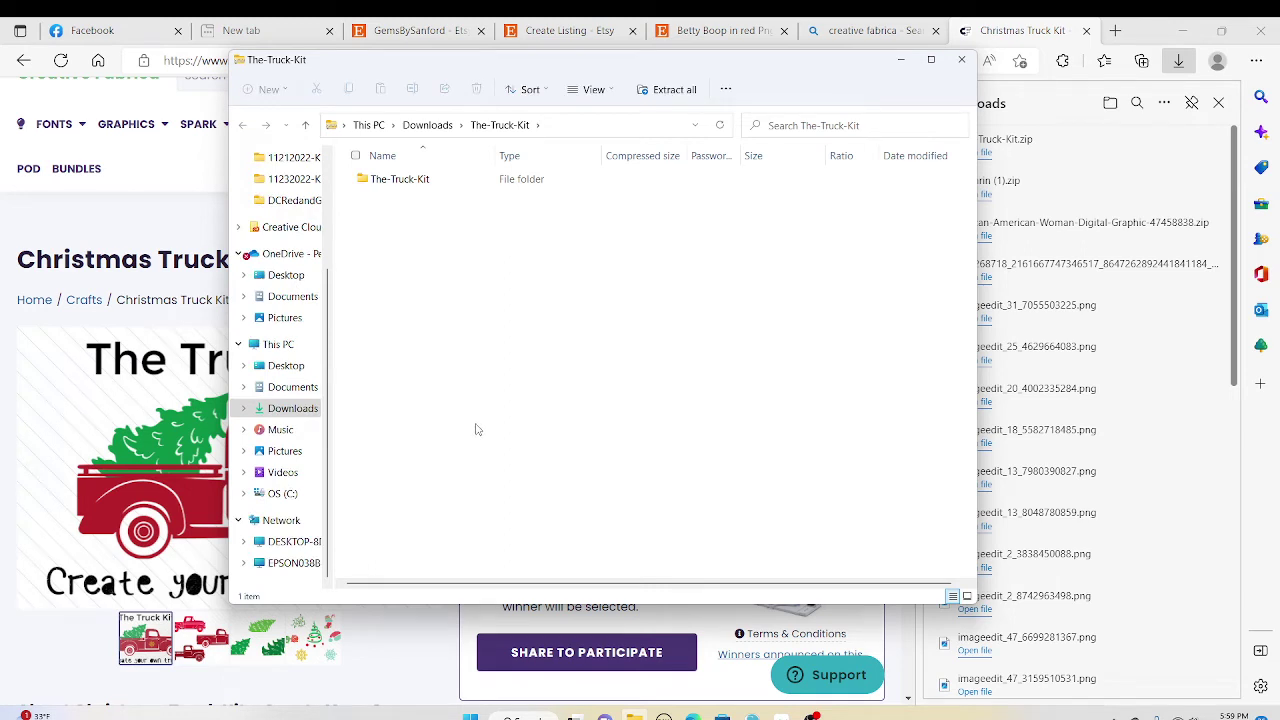
{"action": "double_click", "coordinate": [393, 180]}
{"action": "left_click", "coordinate": [961, 60]}
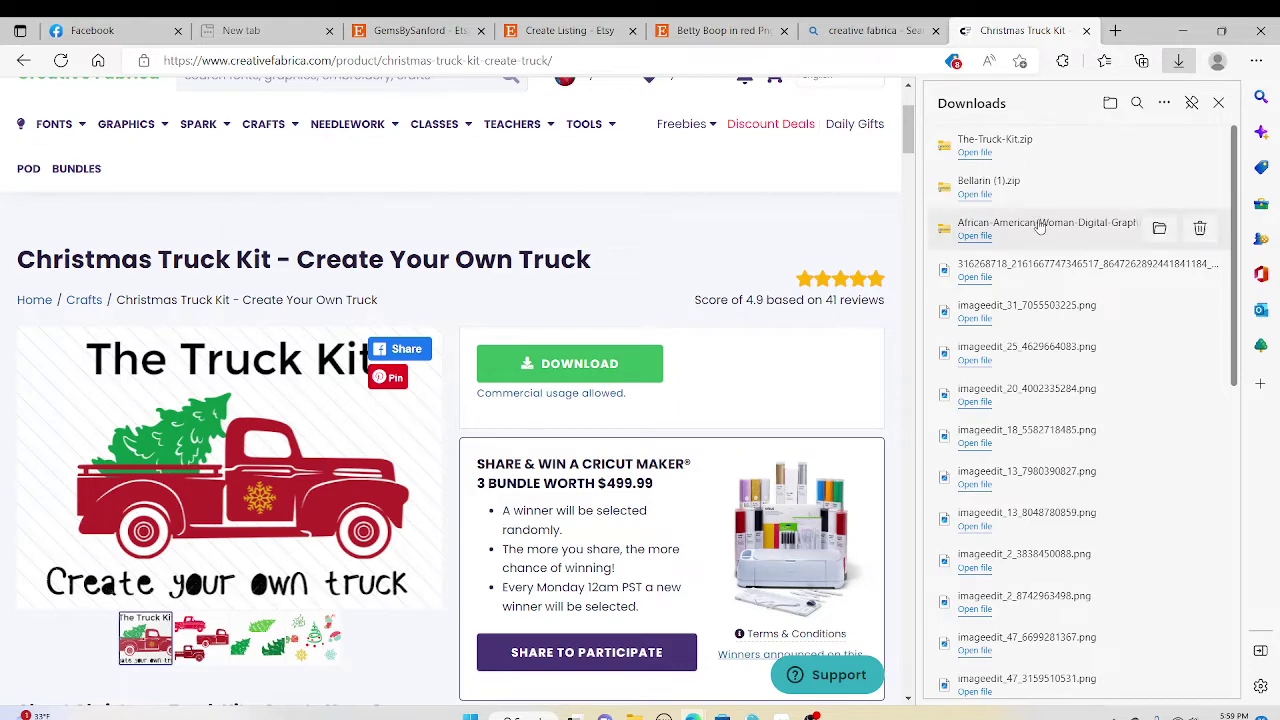
{"action": "left_click", "coordinate": [1218, 103]}
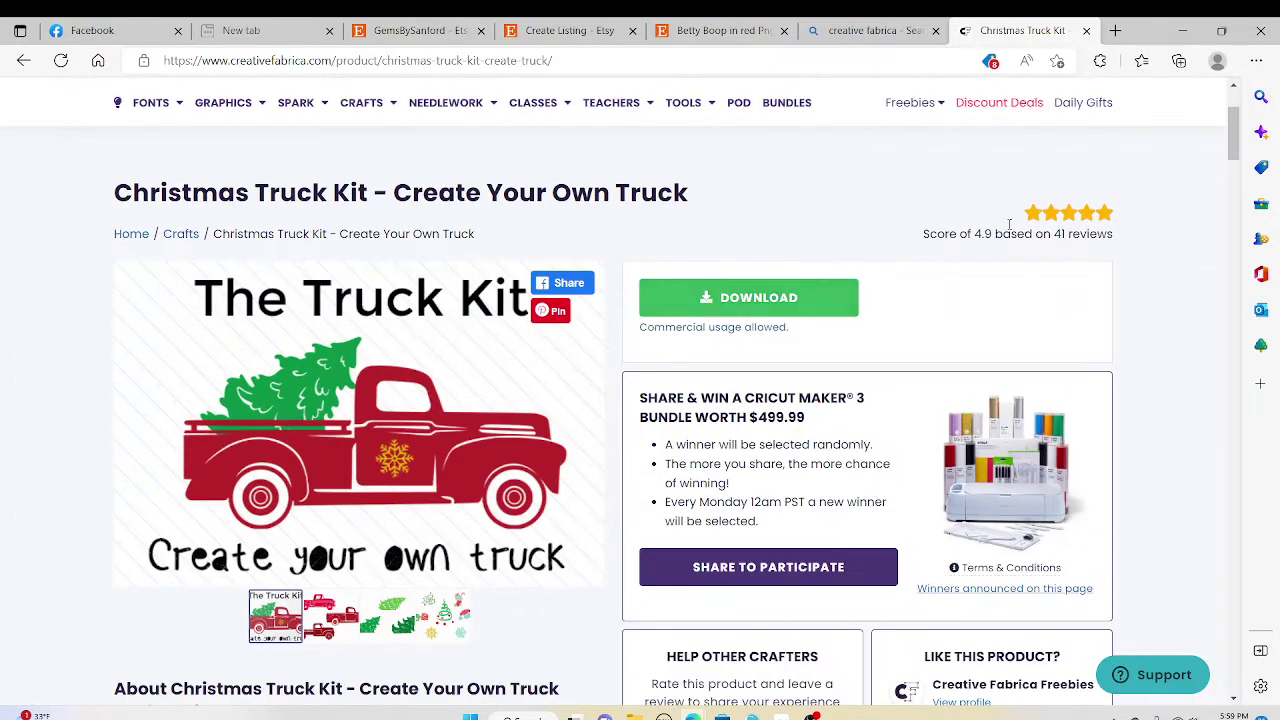
{"action": "mouse_move", "coordinate": [681, 124]}
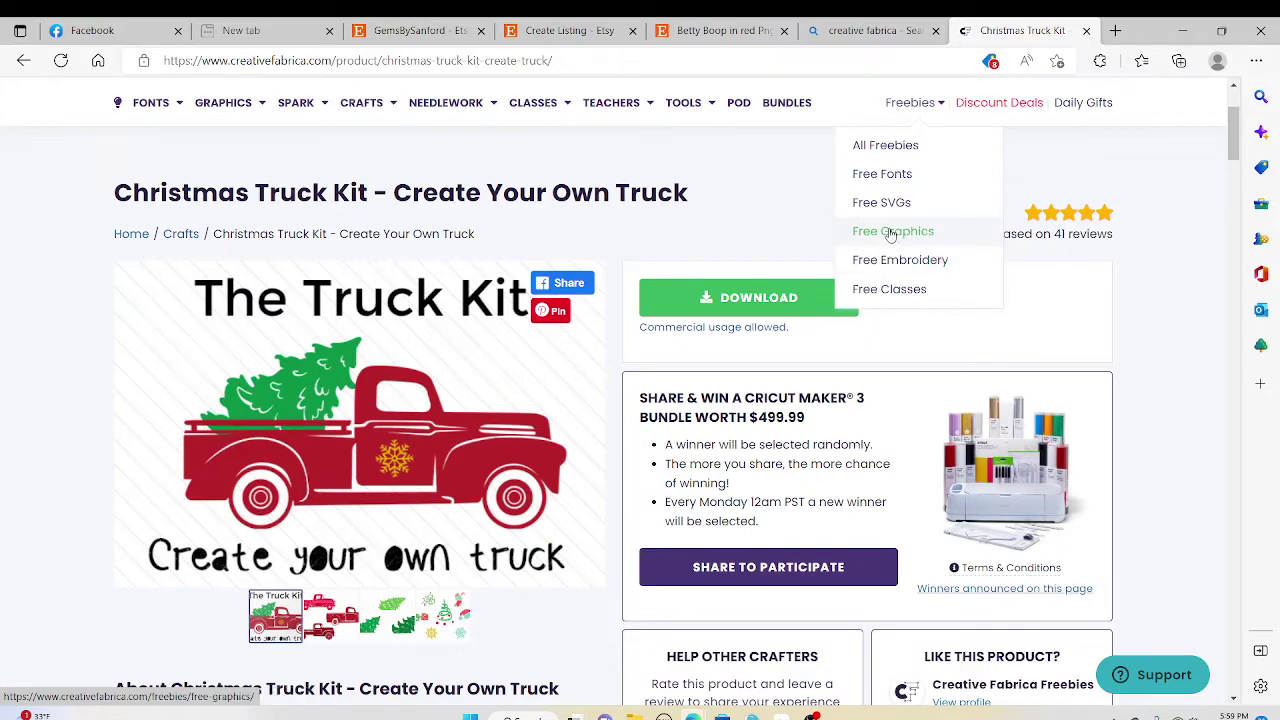
Open Free Graphics and scroll down to its pagination and back to the top
{"action": "left_click", "coordinate": [891, 233]}
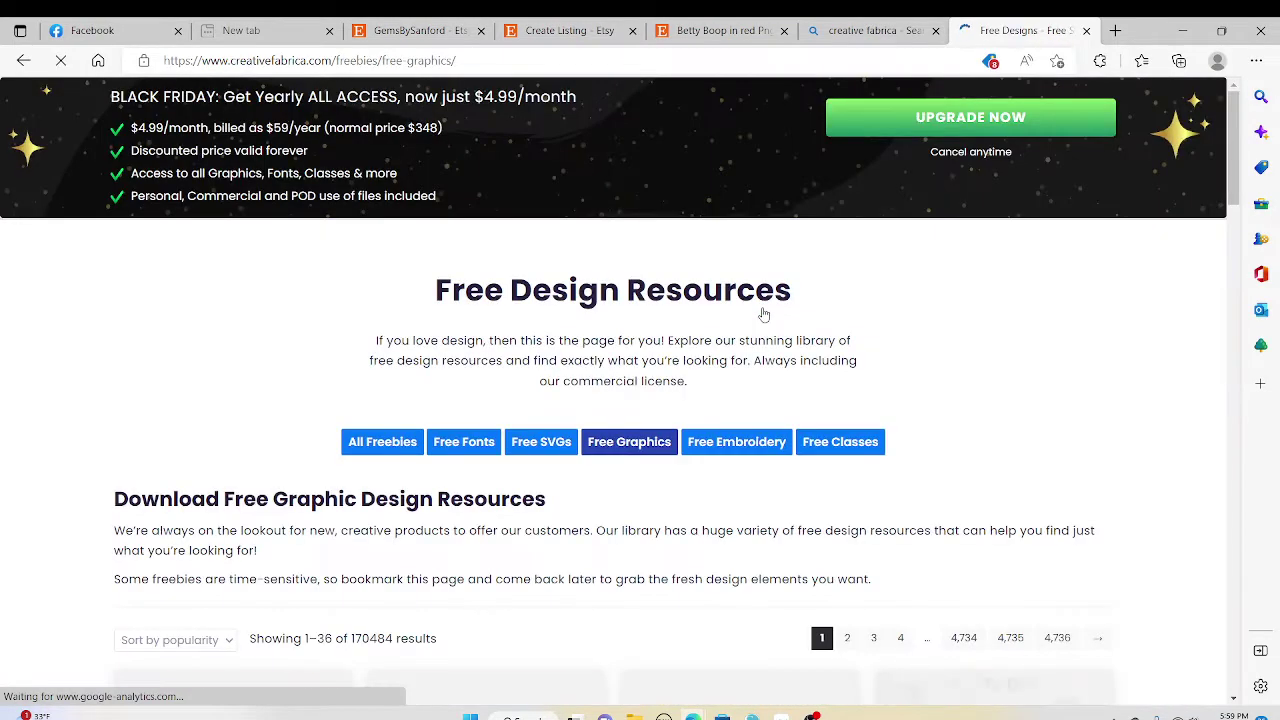
{"action": "scroll", "coordinate": [650, 400], "scroll_direction": "down", "scroll_amount": 2}
{"action": "scroll", "coordinate": [600, 440], "scroll_direction": "down", "scroll_amount": 1}
{"action": "scroll", "coordinate": [571, 467], "scroll_direction": "down", "scroll_amount": 1}
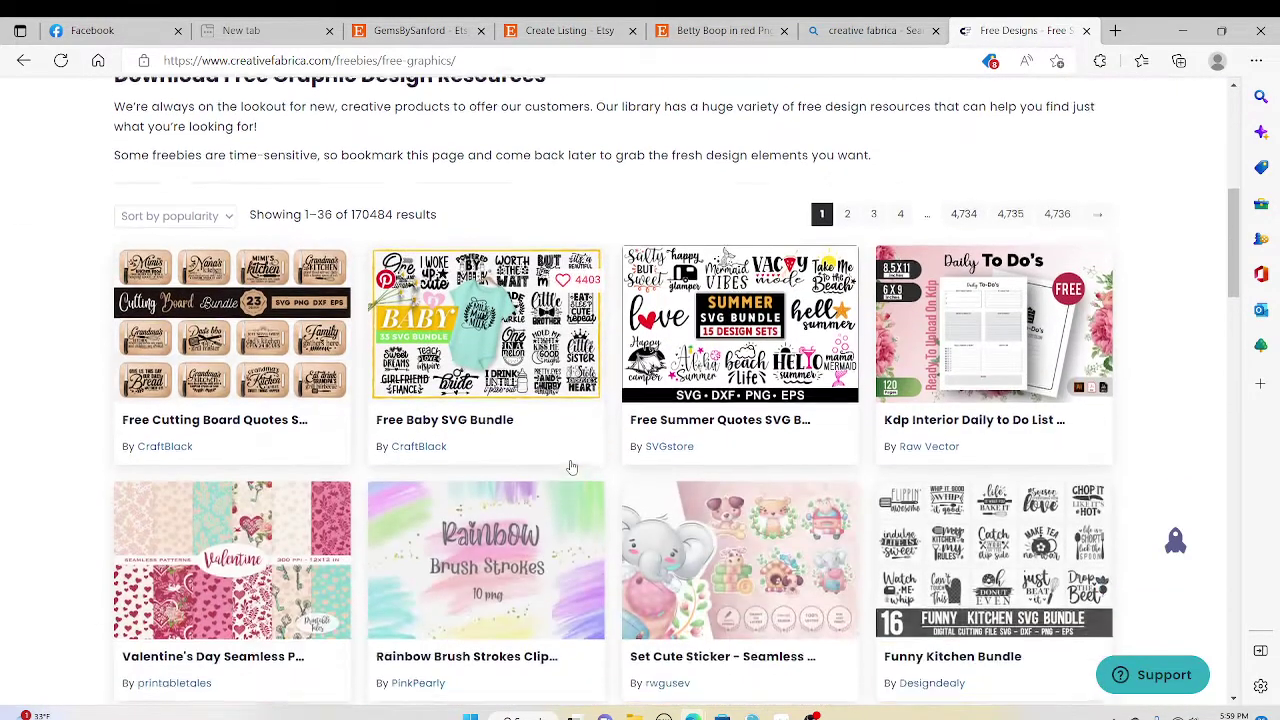
{"action": "scroll", "coordinate": [571, 467], "scroll_direction": "down", "scroll_amount": 3}
{"action": "scroll", "coordinate": [571, 467], "scroll_direction": "down", "scroll_amount": 2}
{"action": "scroll", "coordinate": [570, 465], "scroll_direction": "down", "scroll_amount": 2}
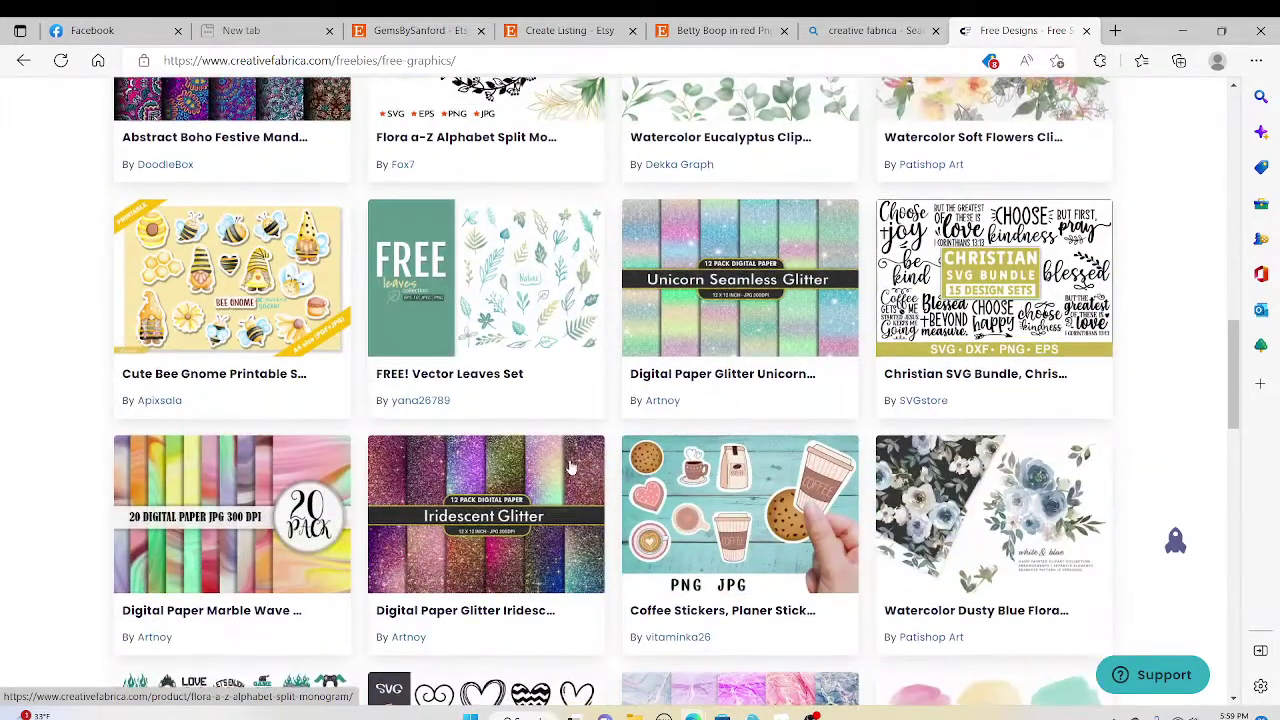
{"action": "scroll", "coordinate": [570, 465], "scroll_direction": "down", "scroll_amount": 3}
{"action": "scroll", "coordinate": [570, 465], "scroll_direction": "down", "scroll_amount": 1}
{"action": "scroll", "coordinate": [572, 465], "scroll_direction": "down", "scroll_amount": 3}
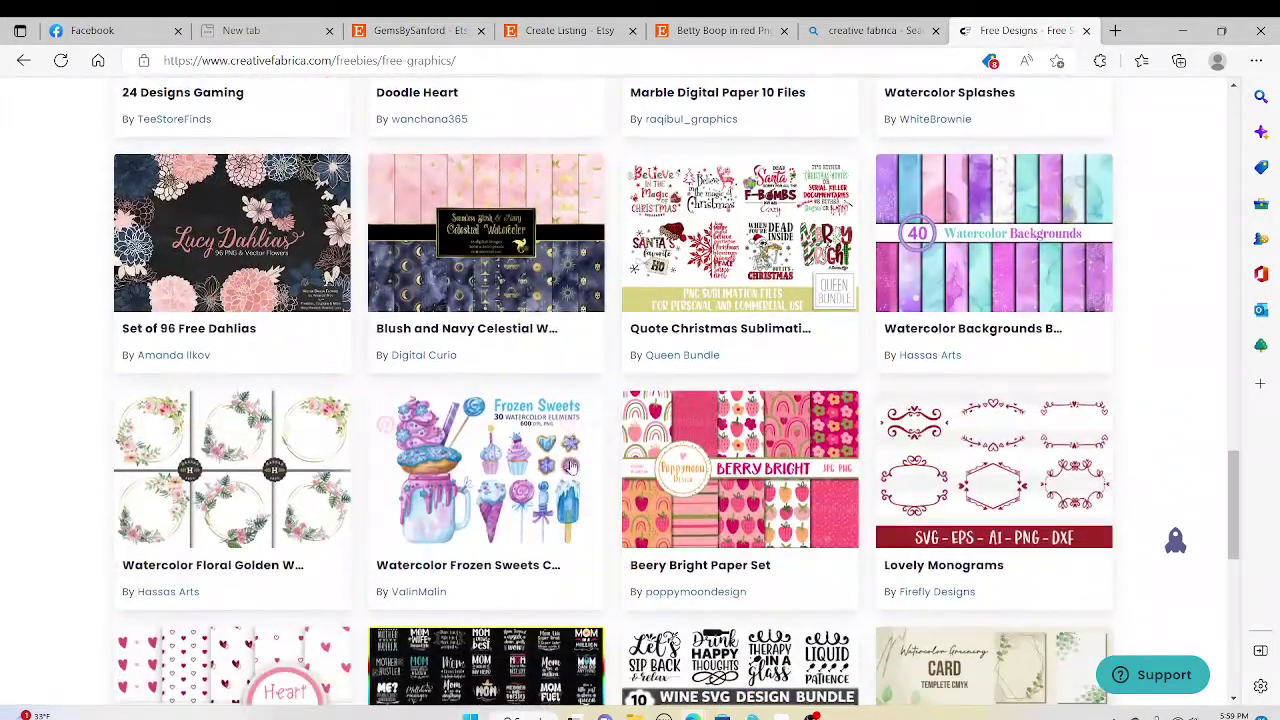
{"action": "scroll", "coordinate": [548, 345], "scroll_direction": "down", "scroll_amount": 2}
{"action": "scroll", "coordinate": [548, 345], "scroll_direction": "down", "scroll_amount": 2}
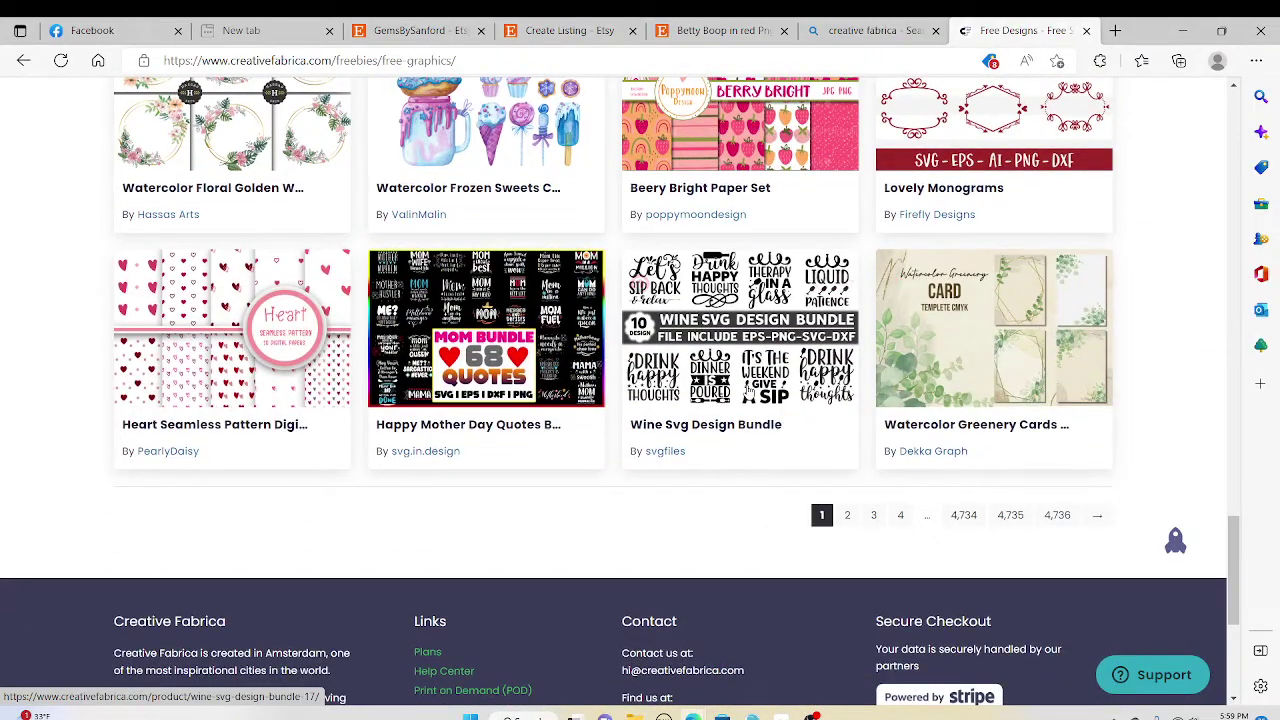
{"action": "scroll", "coordinate": [728, 452], "scroll_direction": "up", "scroll_amount": 2}
{"action": "scroll", "coordinate": [700, 445], "scroll_direction": "up", "scroll_amount": 5}
{"action": "scroll", "coordinate": [651, 430], "scroll_direction": "up", "scroll_amount": 5}
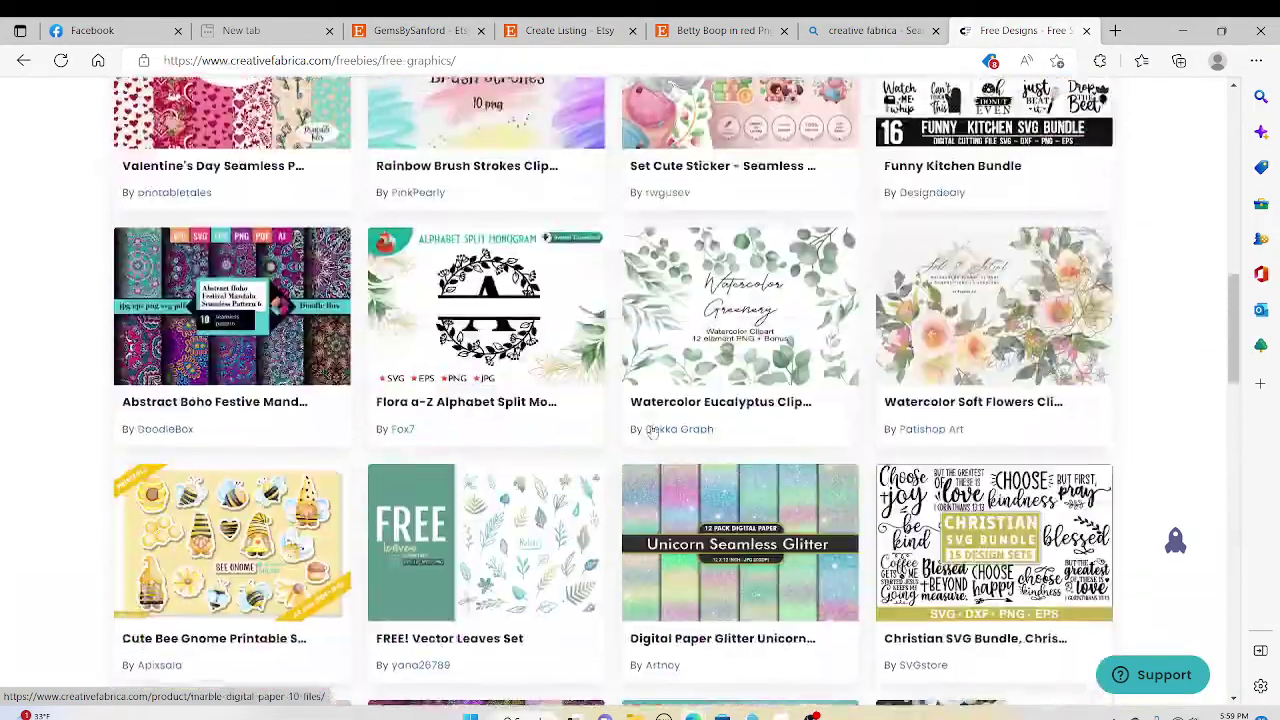
{"action": "scroll", "coordinate": [651, 430], "scroll_direction": "up", "scroll_amount": 5}
{"action": "scroll", "coordinate": [640, 400], "scroll_direction": "up", "scroll_amount": 4}
{"action": "scroll", "coordinate": [600, 300], "scroll_direction": "up", "scroll_amount": 2}
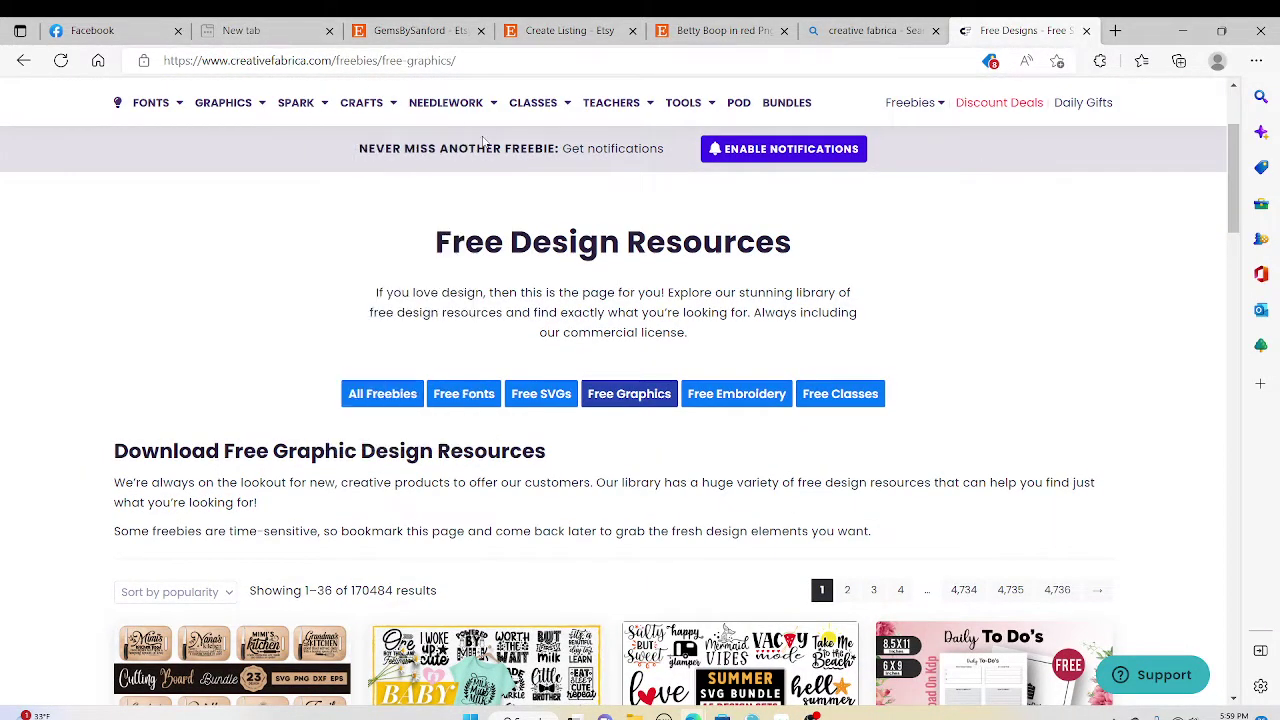
{"action": "mouse_move", "coordinate": [296, 102]}
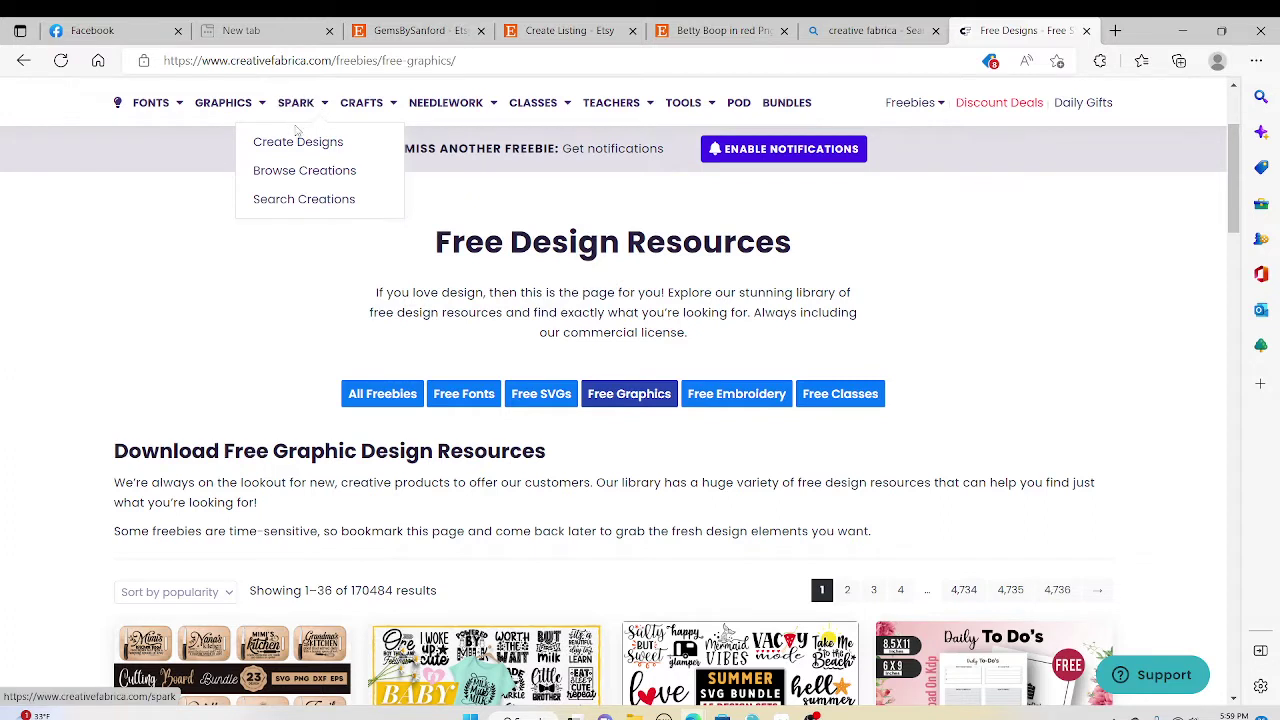
Open CF Spark Create Designs, focus the prompt box, and scroll to Your creations
{"action": "left_click", "coordinate": [292, 148]}
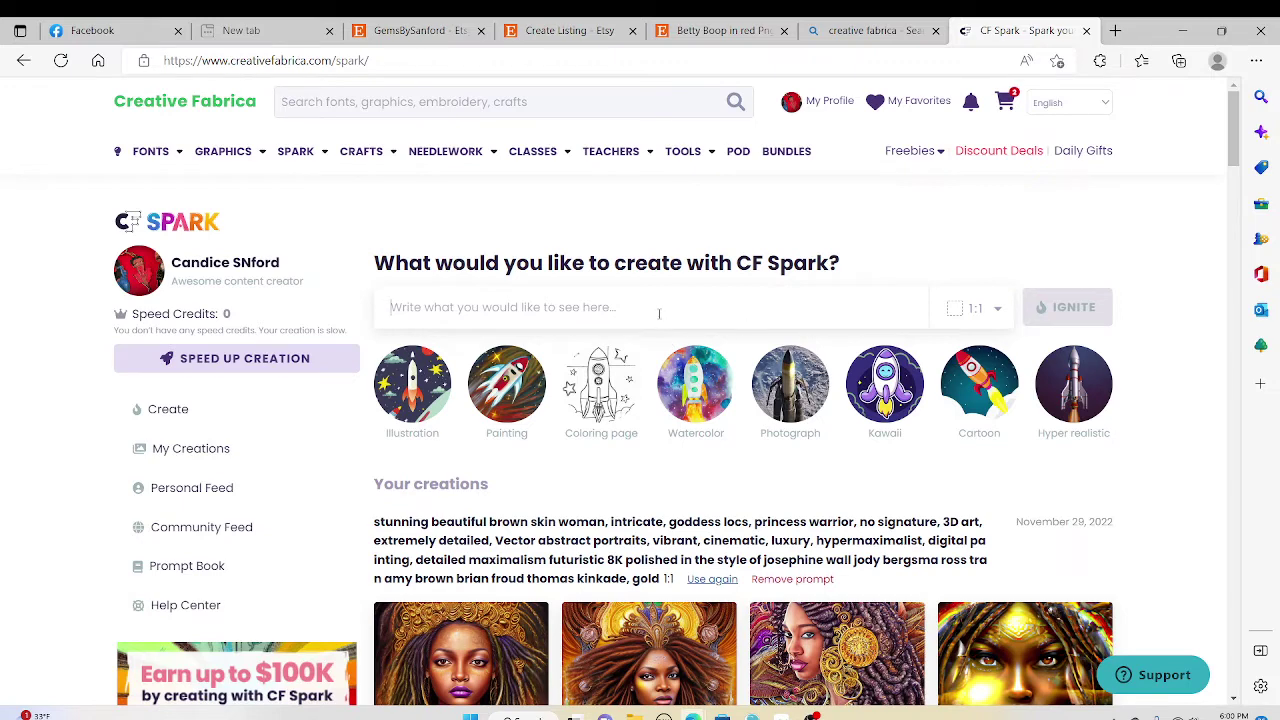
{"action": "scroll", "coordinate": [659, 314], "scroll_direction": "down", "scroll_amount": 1}
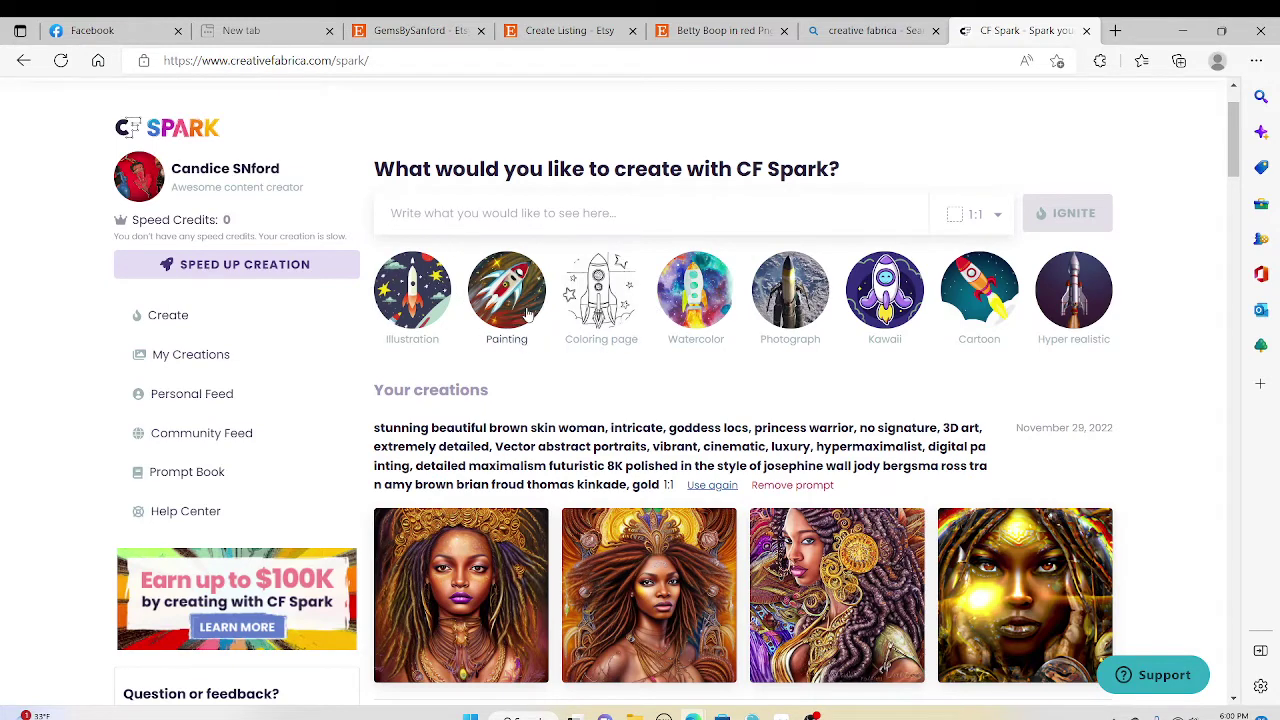
{"action": "left_click", "coordinate": [794, 210]}
{"action": "scroll", "coordinate": [549, 469], "scroll_direction": "down", "scroll_amount": 1}
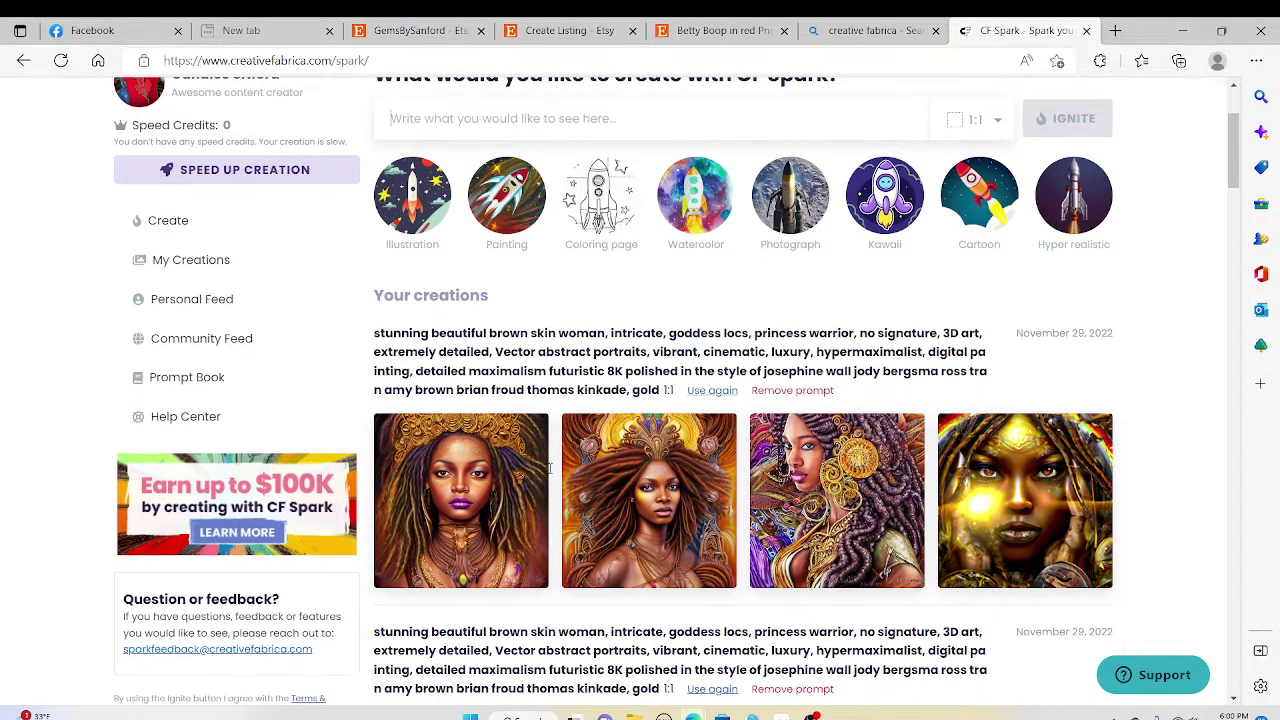
{"action": "scroll", "coordinate": [557, 474], "scroll_direction": "down", "scroll_amount": 1}
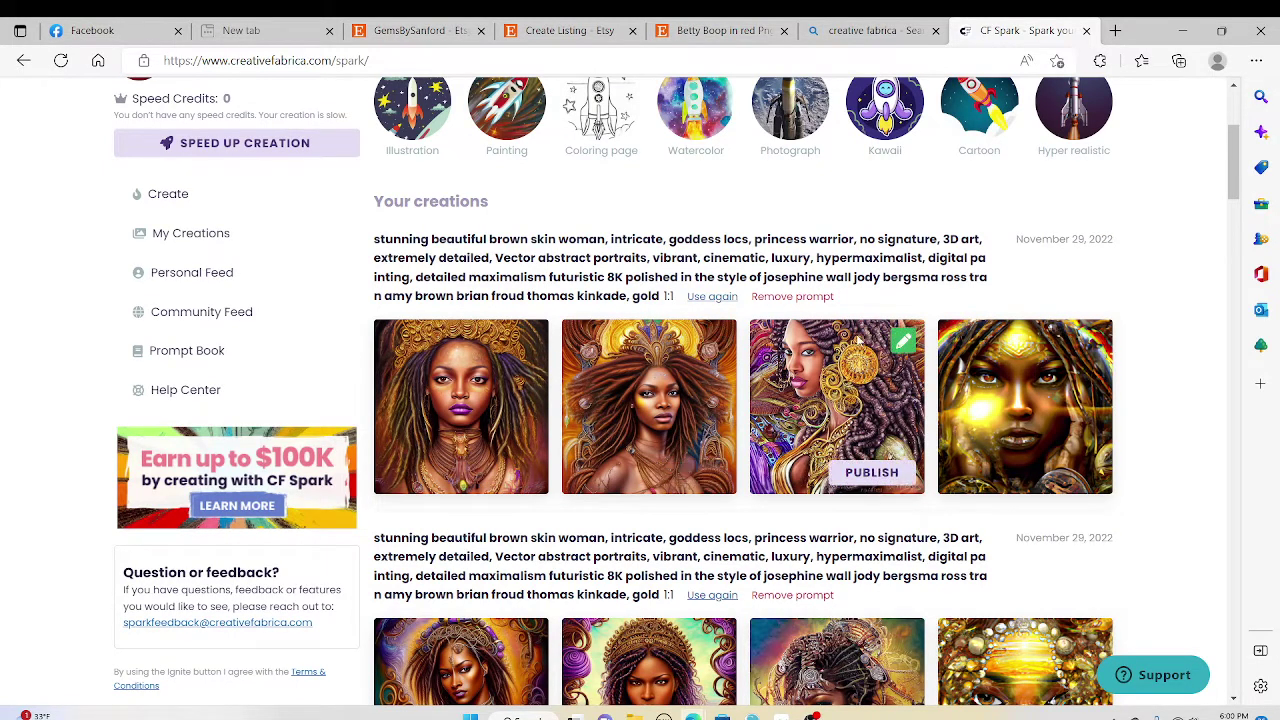
Open the public creator profile of your Spark creations in a new tab
{"action": "left_click", "coordinate": [160, 240]}
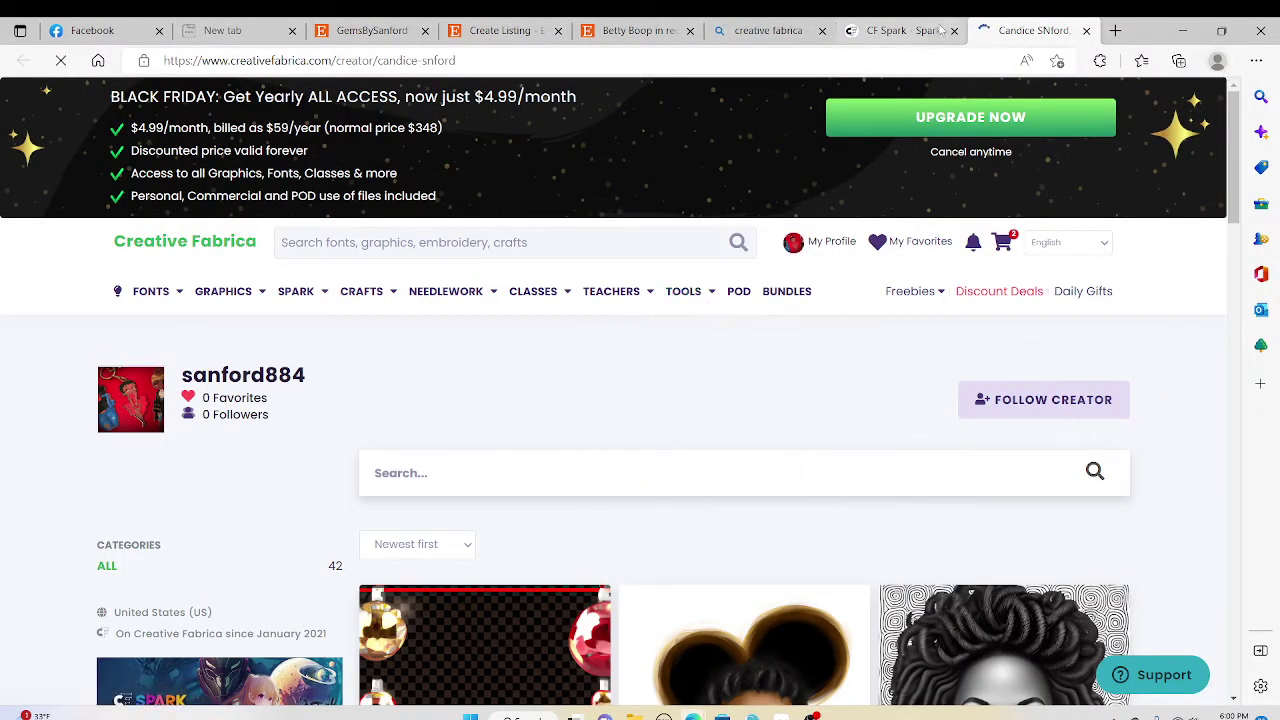
{"action": "left_click", "coordinate": [905, 31]}
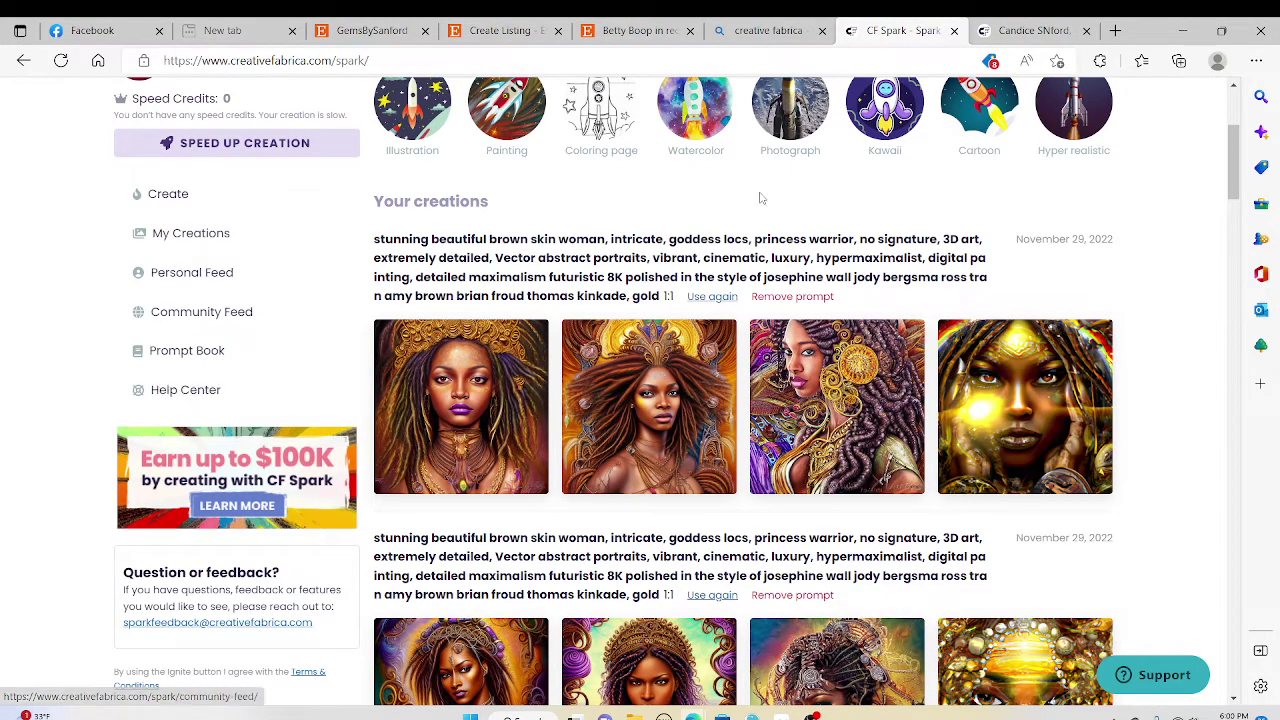
{"action": "left_click", "coordinate": [168, 234]}
{"action": "mouse_move", "coordinate": [913, 291]}
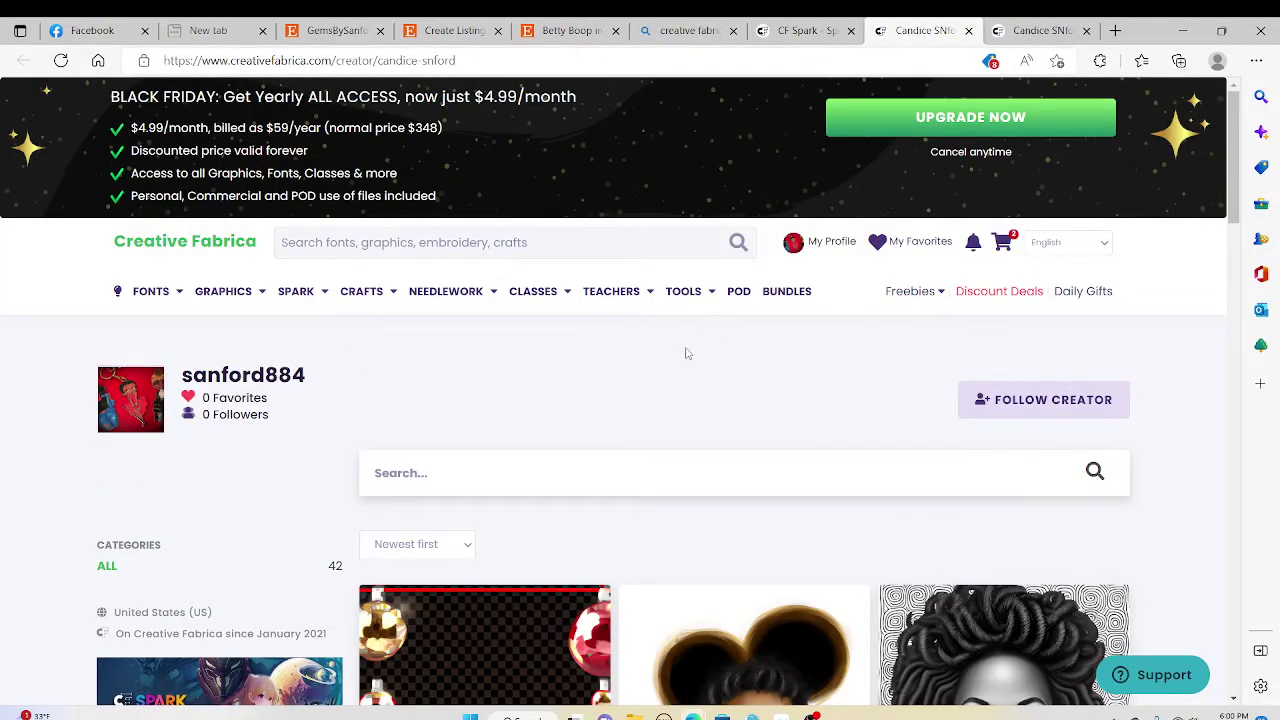
Scroll through the 42-creation portrait gallery and back to the top
{"action": "scroll", "coordinate": [686, 353], "scroll_direction": "down", "scroll_amount": 1}
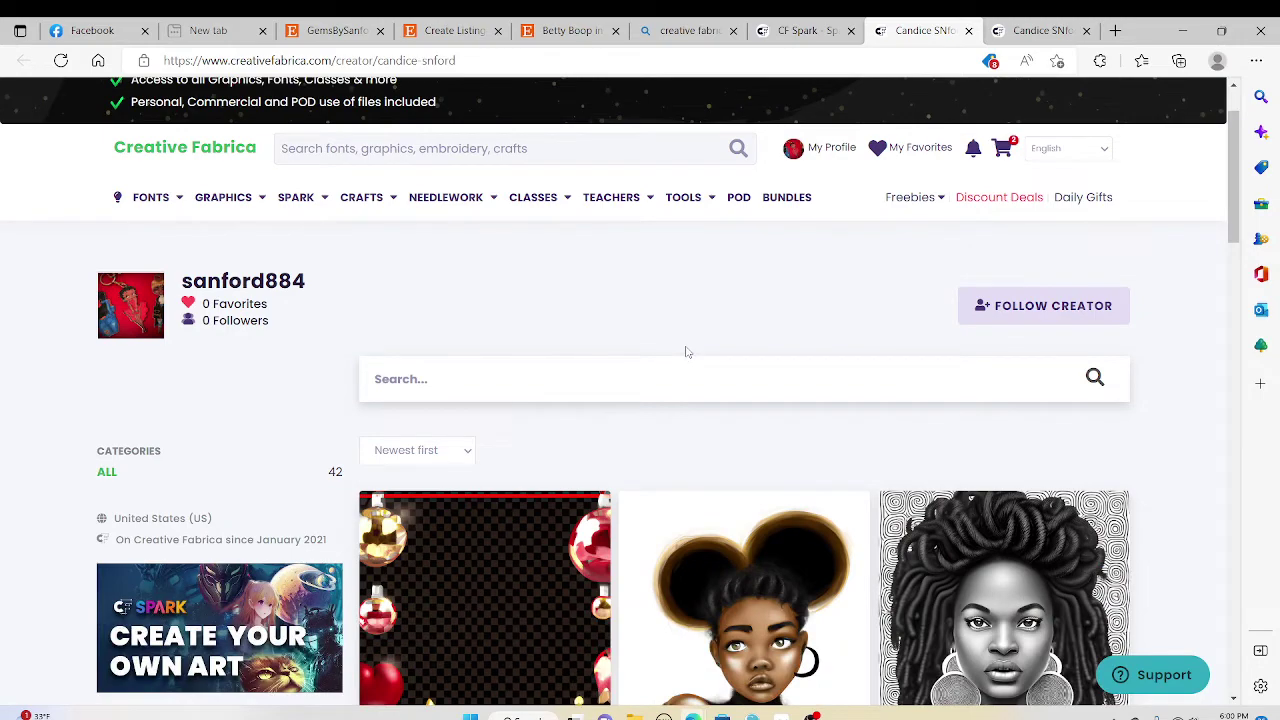
{"action": "scroll", "coordinate": [657, 402], "scroll_direction": "down", "scroll_amount": 3}
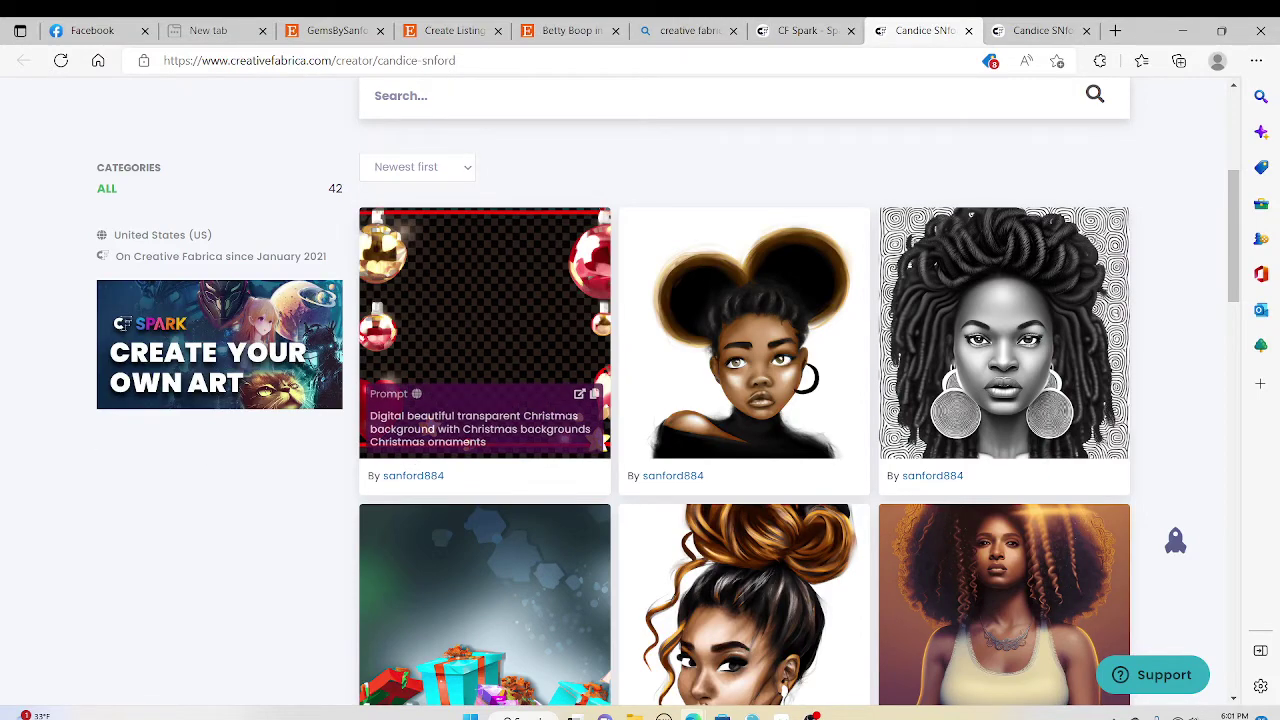
{"action": "scroll", "coordinate": [568, 420], "scroll_direction": "down", "scroll_amount": 3}
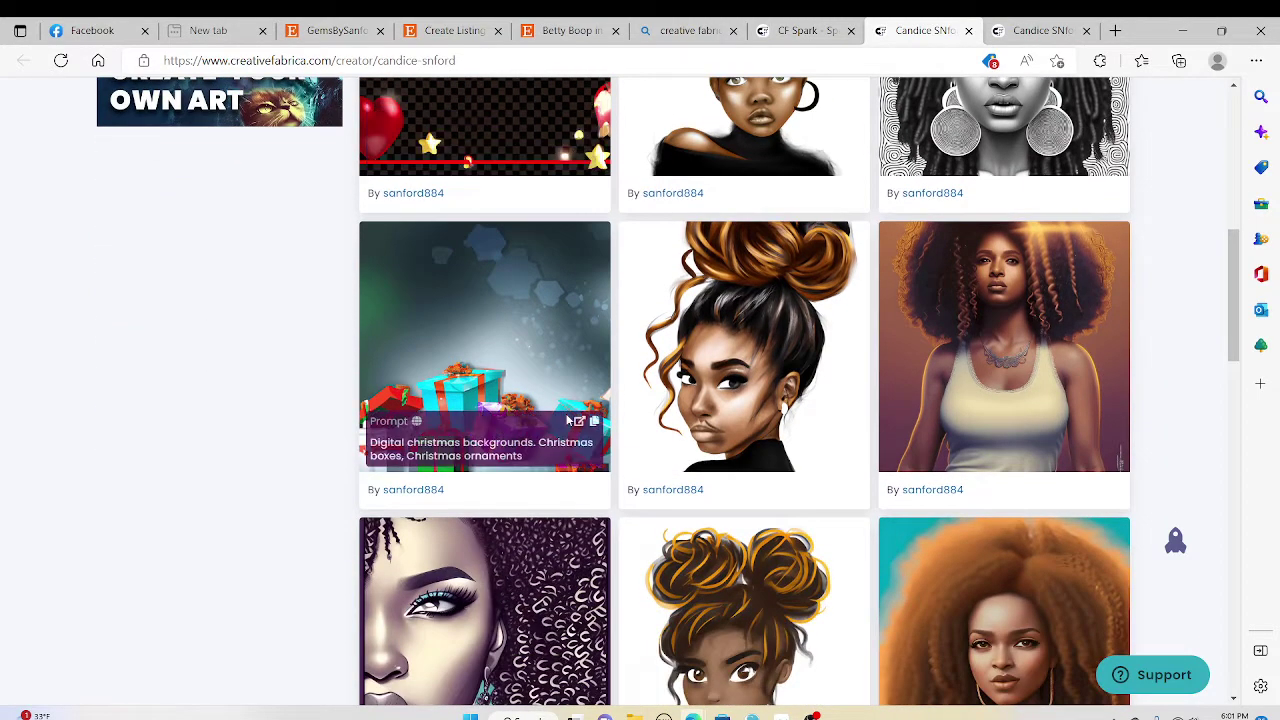
{"action": "scroll", "coordinate": [568, 420], "scroll_direction": "down", "scroll_amount": 3}
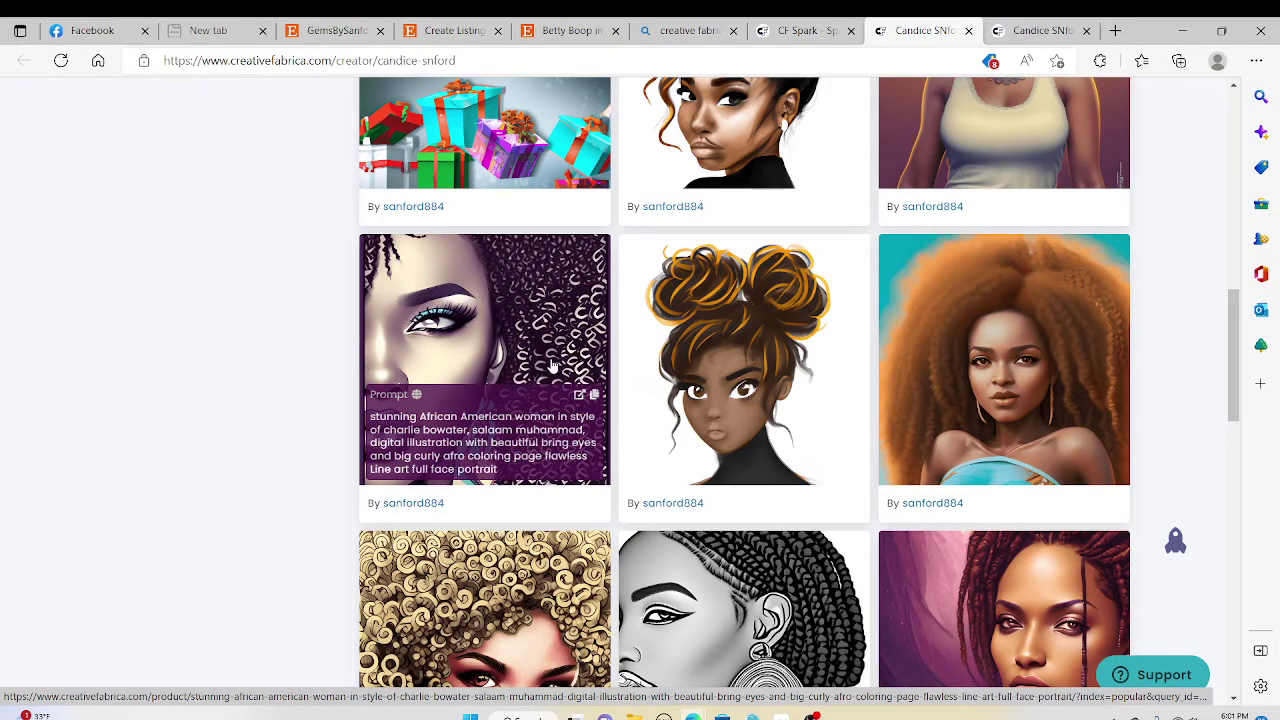
{"action": "scroll", "coordinate": [547, 378], "scroll_direction": "down", "scroll_amount": 2}
{"action": "scroll", "coordinate": [500, 330], "scroll_direction": "down", "scroll_amount": 1}
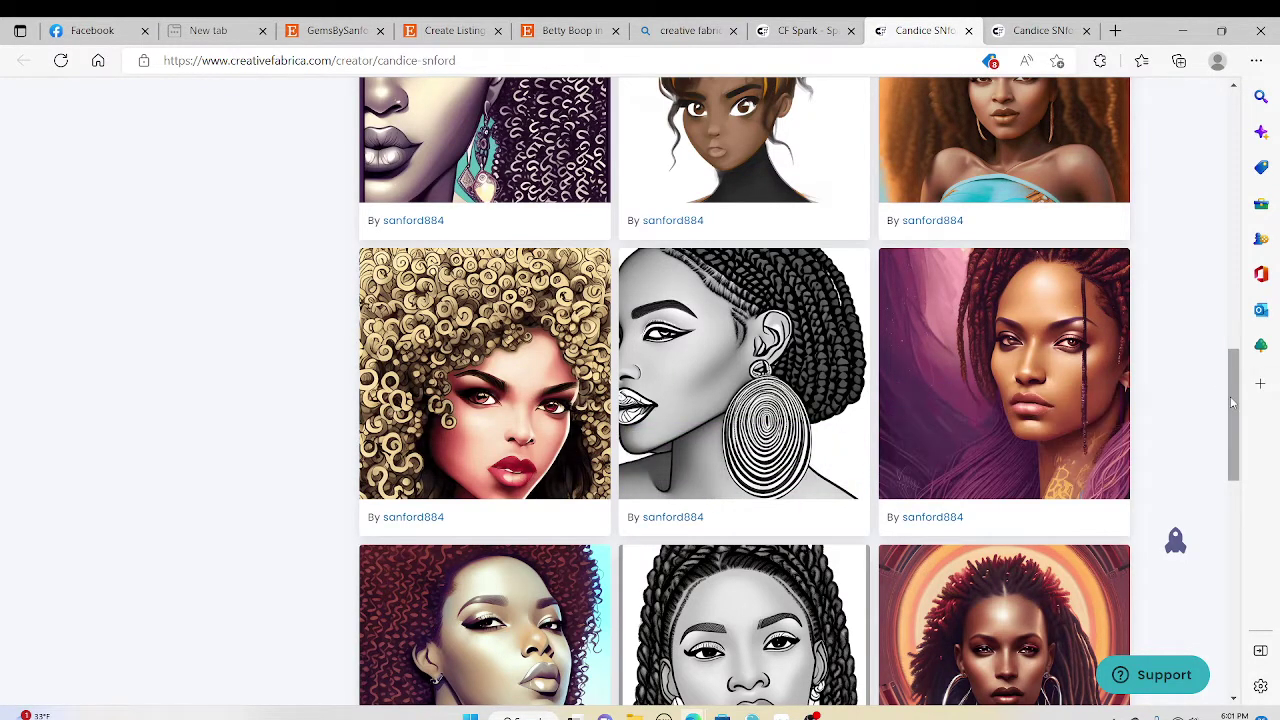
{"action": "scroll", "coordinate": [1205, 404], "scroll_direction": "down", "scroll_amount": 4}
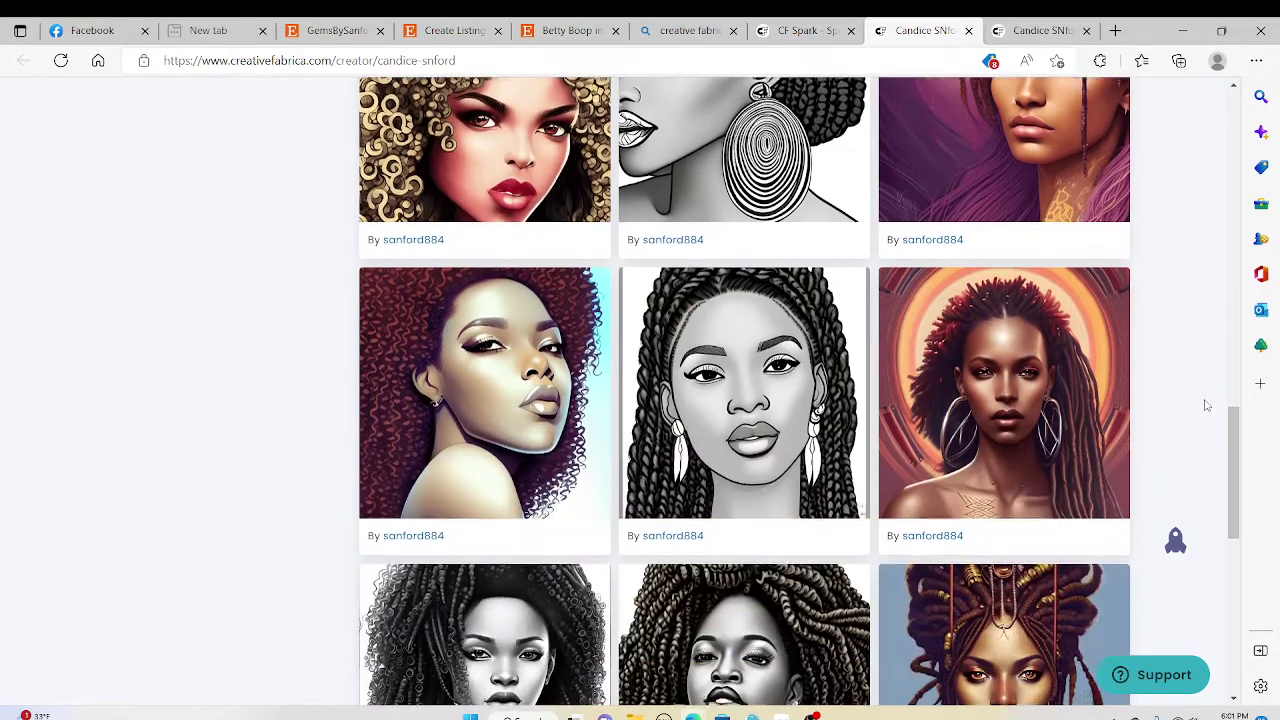
{"action": "scroll", "coordinate": [1205, 404], "scroll_direction": "down", "scroll_amount": 2}
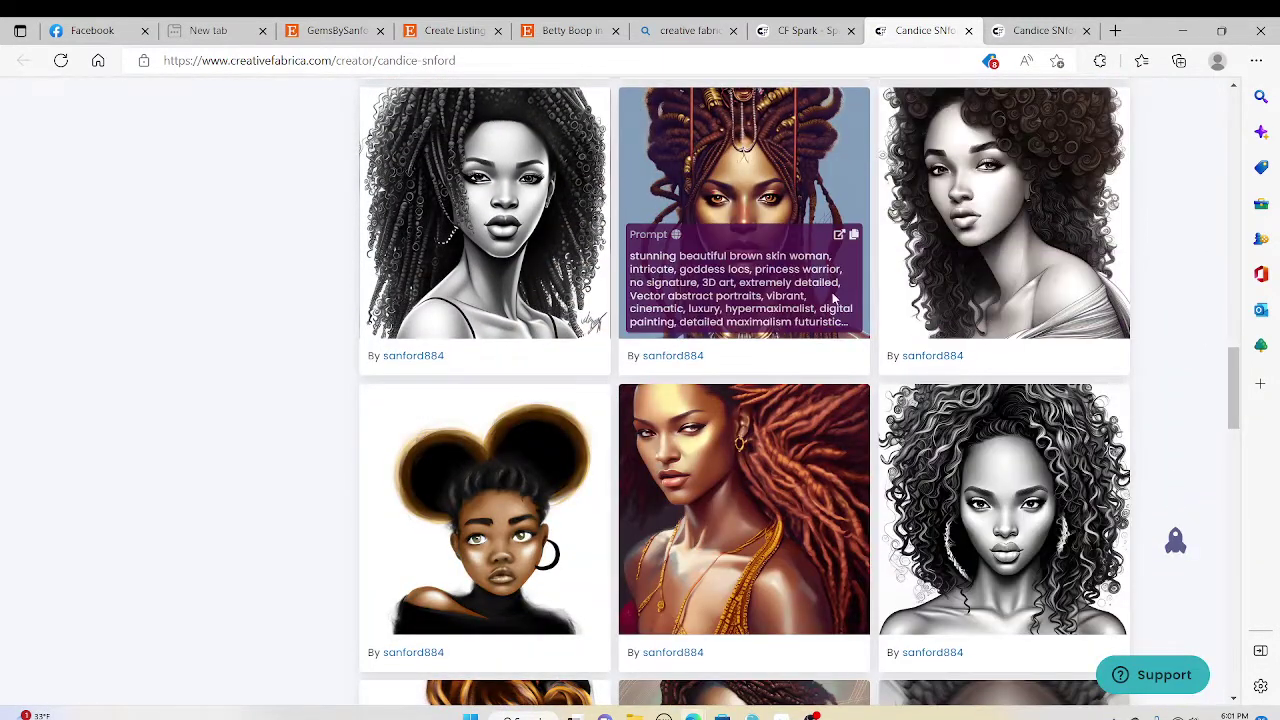
{"action": "scroll", "coordinate": [967, 433], "scroll_direction": "down", "scroll_amount": 2}
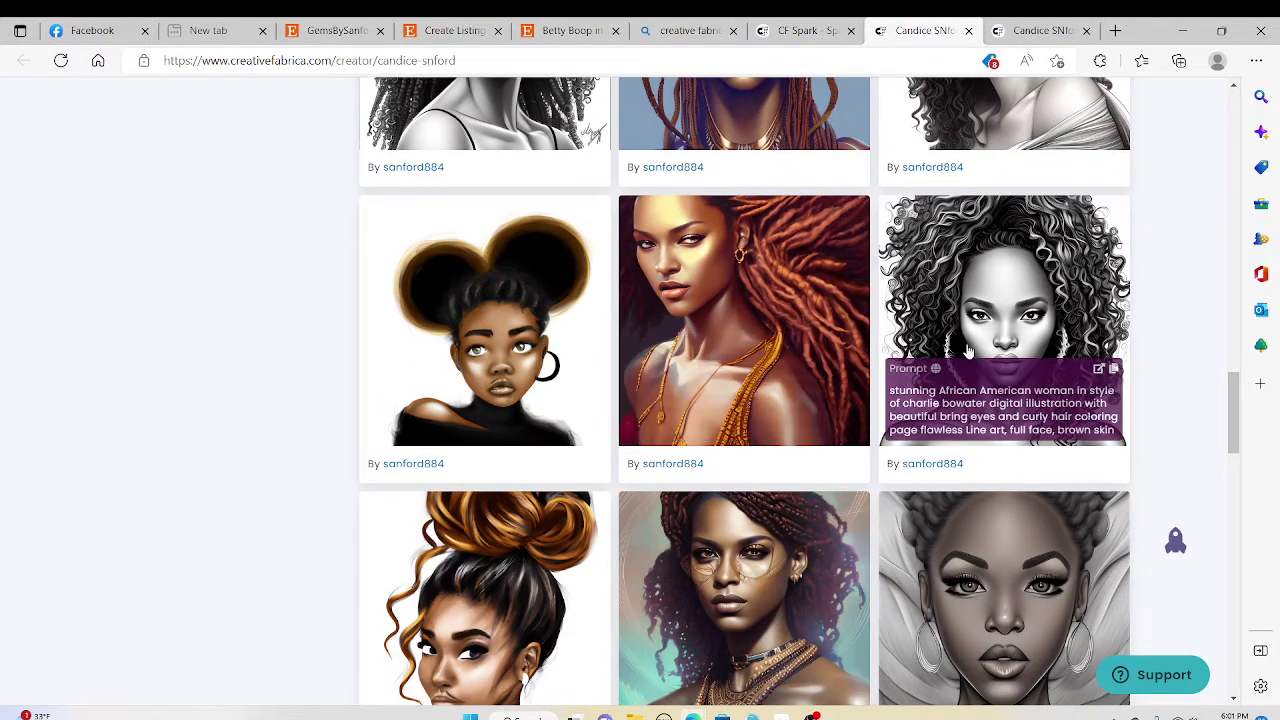
{"action": "scroll", "coordinate": [967, 400], "scroll_direction": "down", "scroll_amount": 3}
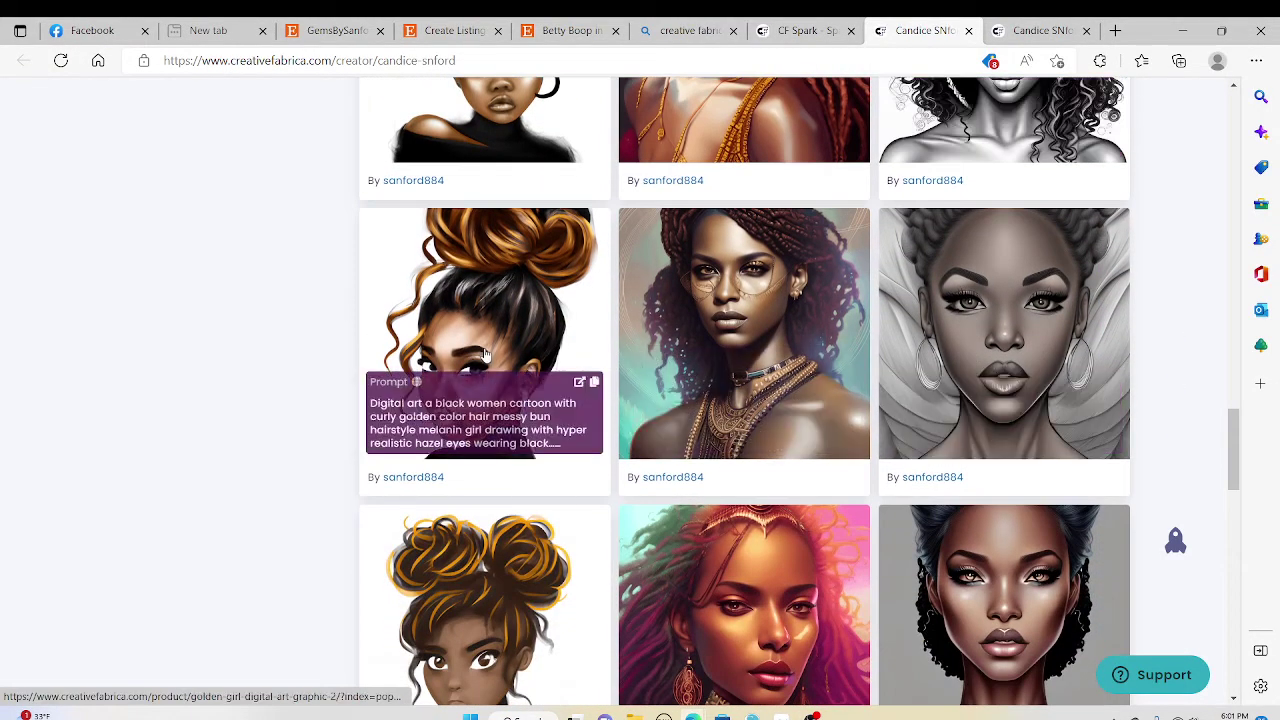
{"action": "scroll", "coordinate": [750, 300], "scroll_direction": "down", "scroll_amount": 1}
{"action": "scroll", "coordinate": [750, 300], "scroll_direction": "down", "scroll_amount": 3}
{"action": "scroll", "coordinate": [878, 397], "scroll_direction": "down", "scroll_amount": 1}
{"action": "scroll", "coordinate": [870, 397], "scroll_direction": "down", "scroll_amount": 4}
{"action": "scroll", "coordinate": [860, 398], "scroll_direction": "down", "scroll_amount": 5}
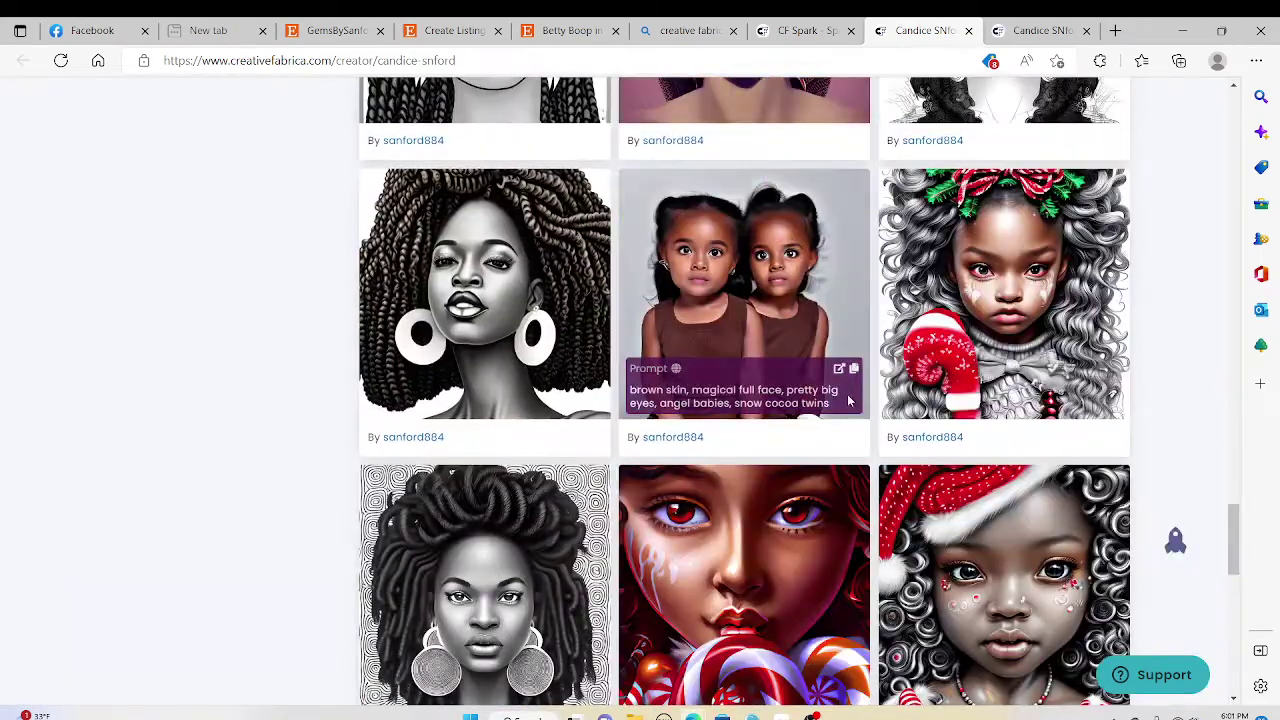
{"action": "scroll", "coordinate": [880, 430], "scroll_direction": "down", "scroll_amount": 1}
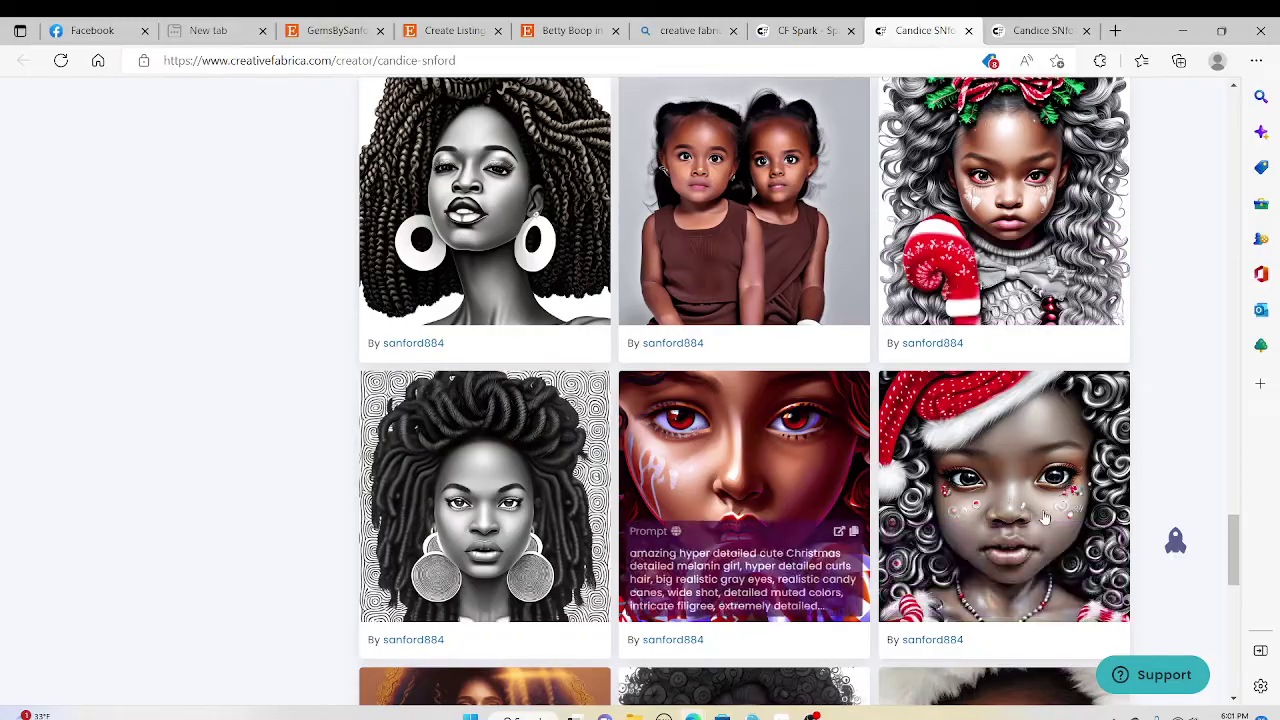
{"action": "scroll", "coordinate": [776, 450], "scroll_direction": "down", "scroll_amount": 2}
{"action": "scroll", "coordinate": [1007, 500], "scroll_direction": "down", "scroll_amount": 2}
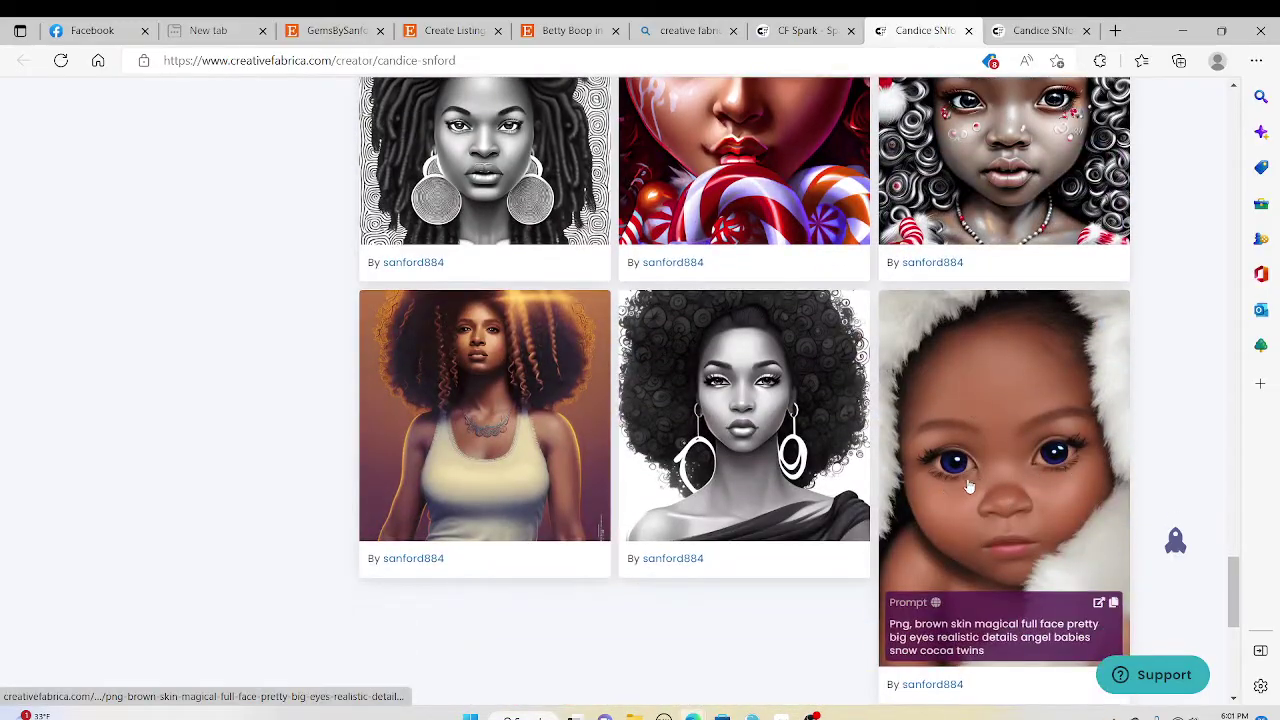
{"action": "scroll", "coordinate": [900, 470], "scroll_direction": "up", "scroll_amount": 5}
{"action": "scroll", "coordinate": [800, 460], "scroll_direction": "up", "scroll_amount": 3}
{"action": "scroll", "coordinate": [740, 455], "scroll_direction": "up", "scroll_amount": 3}
{"action": "scroll", "coordinate": [728, 455], "scroll_direction": "up", "scroll_amount": 3}
{"action": "scroll", "coordinate": [728, 457], "scroll_direction": "up", "scroll_amount": 10}
{"action": "scroll", "coordinate": [729, 455], "scroll_direction": "up", "scroll_amount": 2}
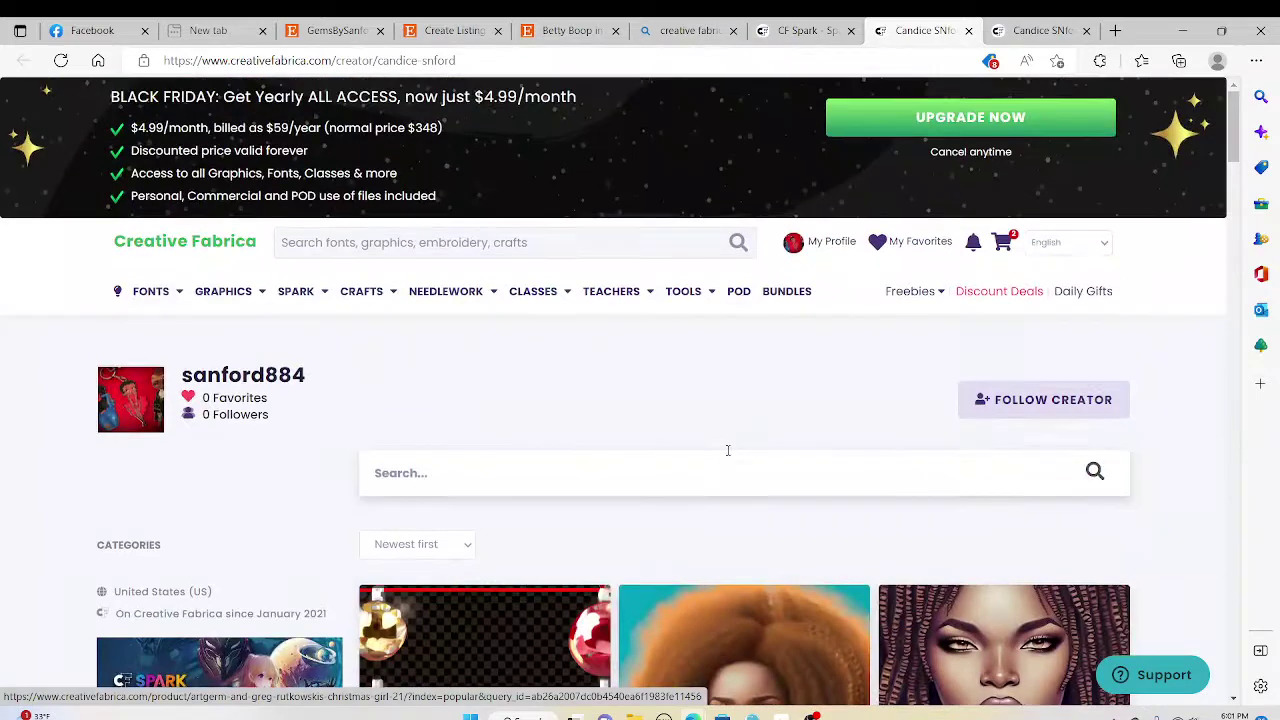
Reopen the CF Spark art generator via Create, after glancing at the Bing results tab
{"action": "left_click", "coordinate": [795, 30]}
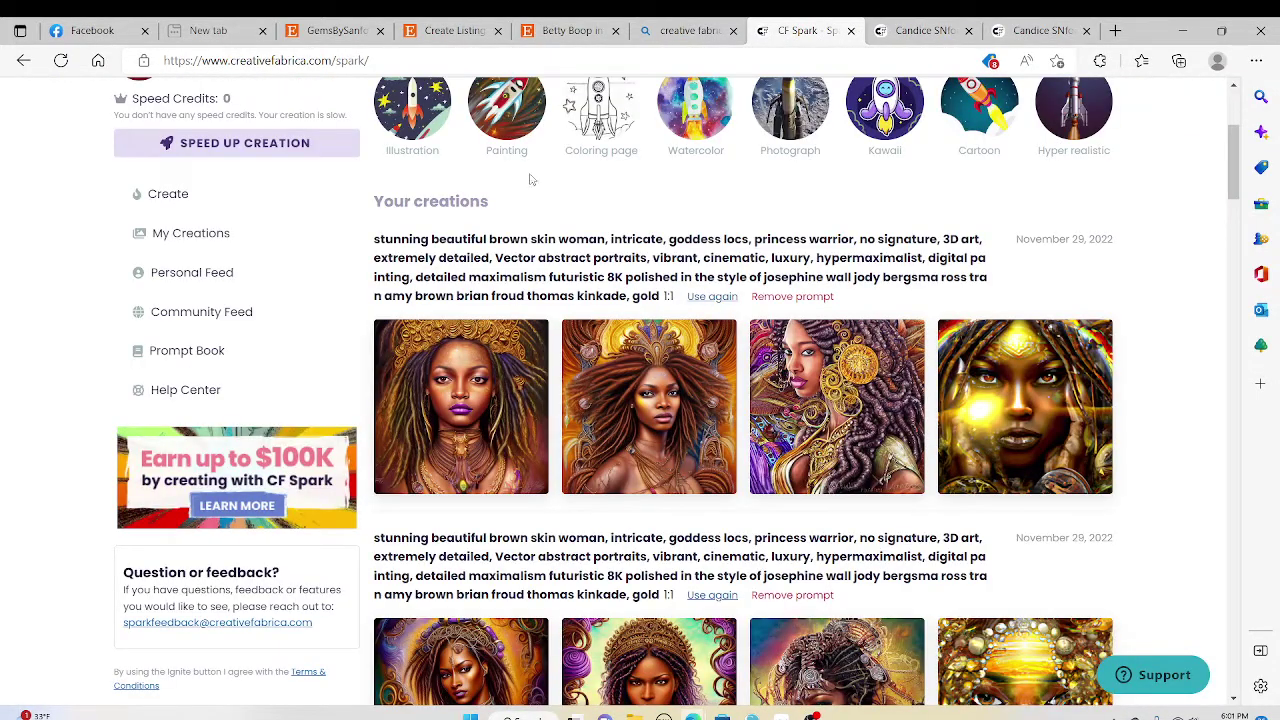
{"action": "left_click", "coordinate": [155, 196]}
{"action": "mouse_move", "coordinate": [461, 406]}
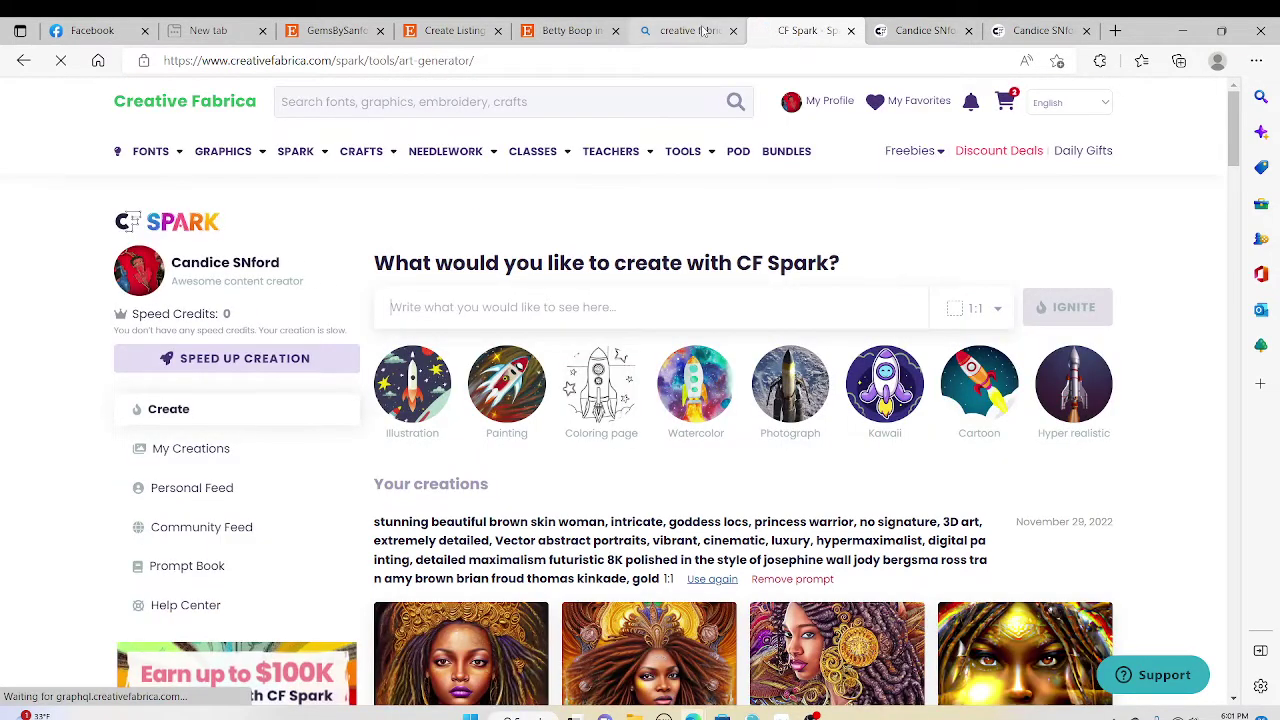
{"action": "left_click", "coordinate": [700, 30]}
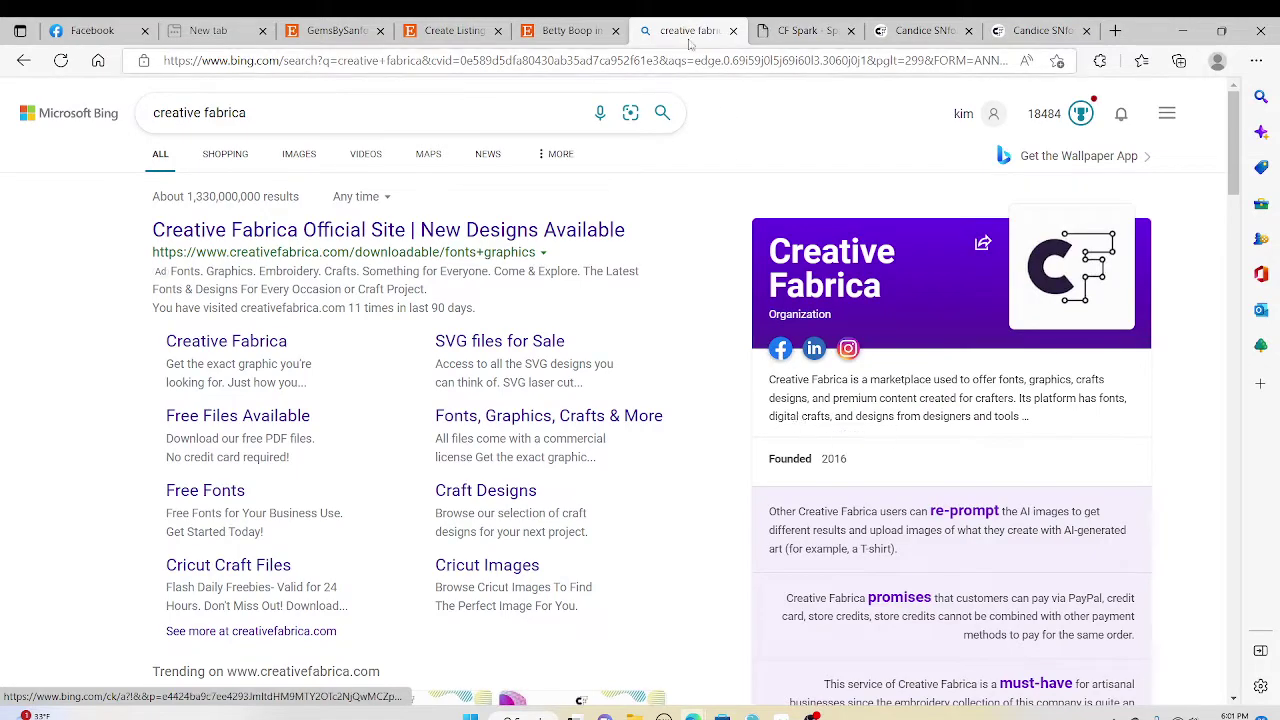
{"action": "left_click", "coordinate": [773, 31]}
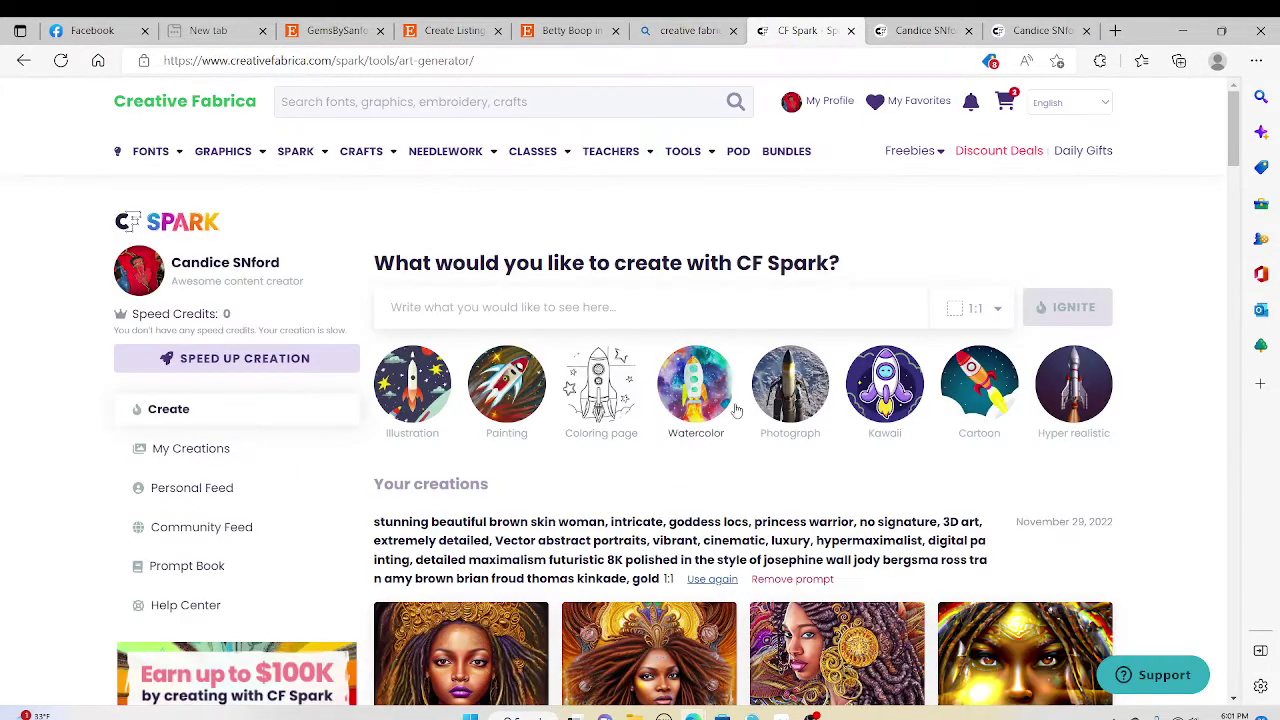
Scroll through Your creations down to the cartoon Betty Boop prompt set
{"action": "scroll", "coordinate": [790, 430], "scroll_direction": "down", "scroll_amount": 2}
{"action": "scroll", "coordinate": [880, 500], "scroll_direction": "down", "scroll_amount": 2}
{"action": "scroll", "coordinate": [777, 440], "scroll_direction": "down", "scroll_amount": 2}
{"action": "scroll", "coordinate": [777, 440], "scroll_direction": "down", "scroll_amount": 2}
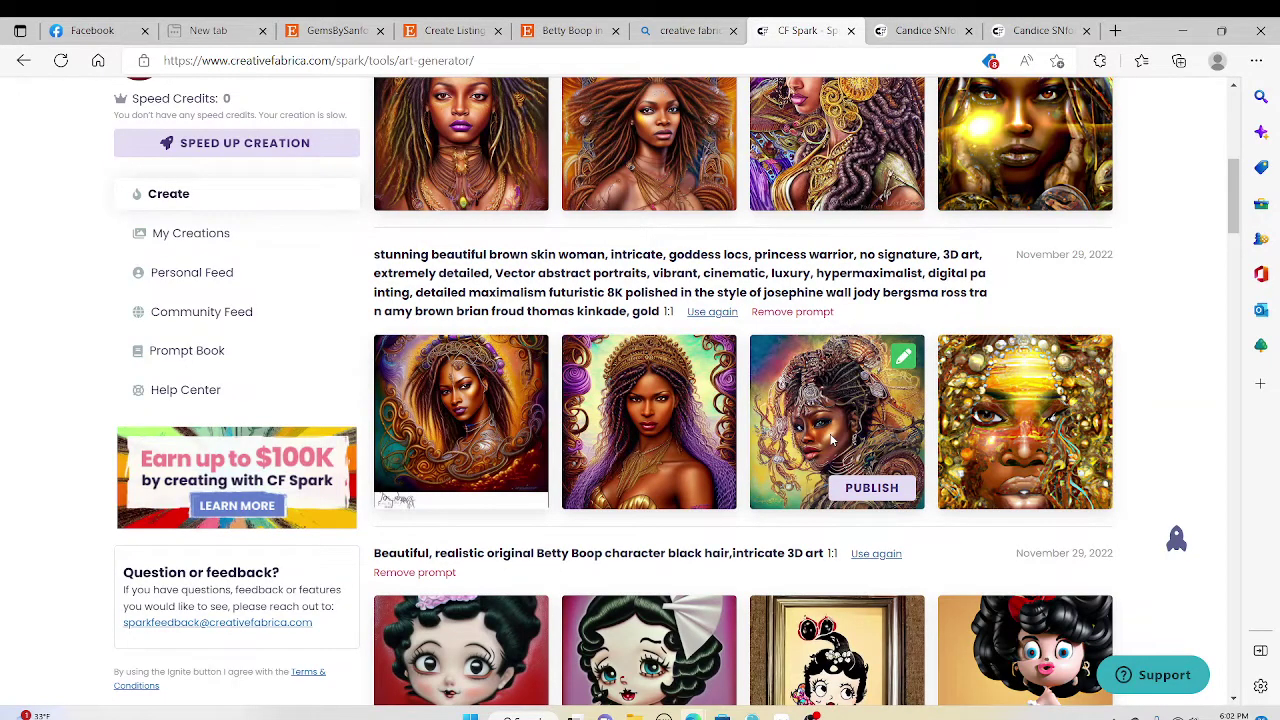
{"action": "scroll", "coordinate": [830, 440], "scroll_direction": "down", "scroll_amount": 3}
{"action": "scroll", "coordinate": [830, 440], "scroll_direction": "down", "scroll_amount": 1}
{"action": "scroll", "coordinate": [825, 405], "scroll_direction": "down", "scroll_amount": 1}
{"action": "scroll", "coordinate": [828, 408], "scroll_direction": "down", "scroll_amount": 3}
{"action": "scroll", "coordinate": [832, 410], "scroll_direction": "down", "scroll_amount": 3}
{"action": "scroll", "coordinate": [836, 412], "scroll_direction": "down", "scroll_amount": 2}
{"action": "scroll", "coordinate": [836, 440], "scroll_direction": "down", "scroll_amount": 3}
{"action": "scroll", "coordinate": [830, 455], "scroll_direction": "down", "scroll_amount": 1}
{"action": "scroll", "coordinate": [733, 440], "scroll_direction": "down", "scroll_amount": 4}
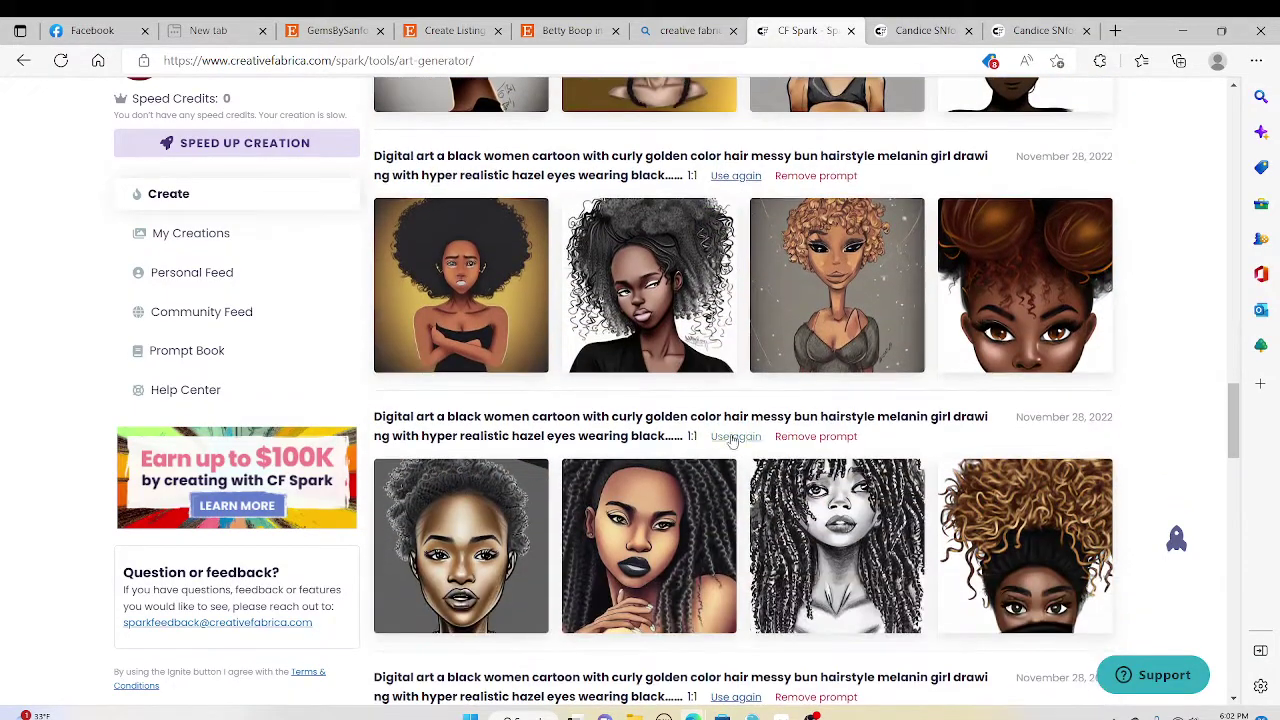
{"action": "scroll", "coordinate": [815, 432], "scroll_direction": "down", "scroll_amount": 1}
{"action": "scroll", "coordinate": [830, 425], "scroll_direction": "down", "scroll_amount": 2}
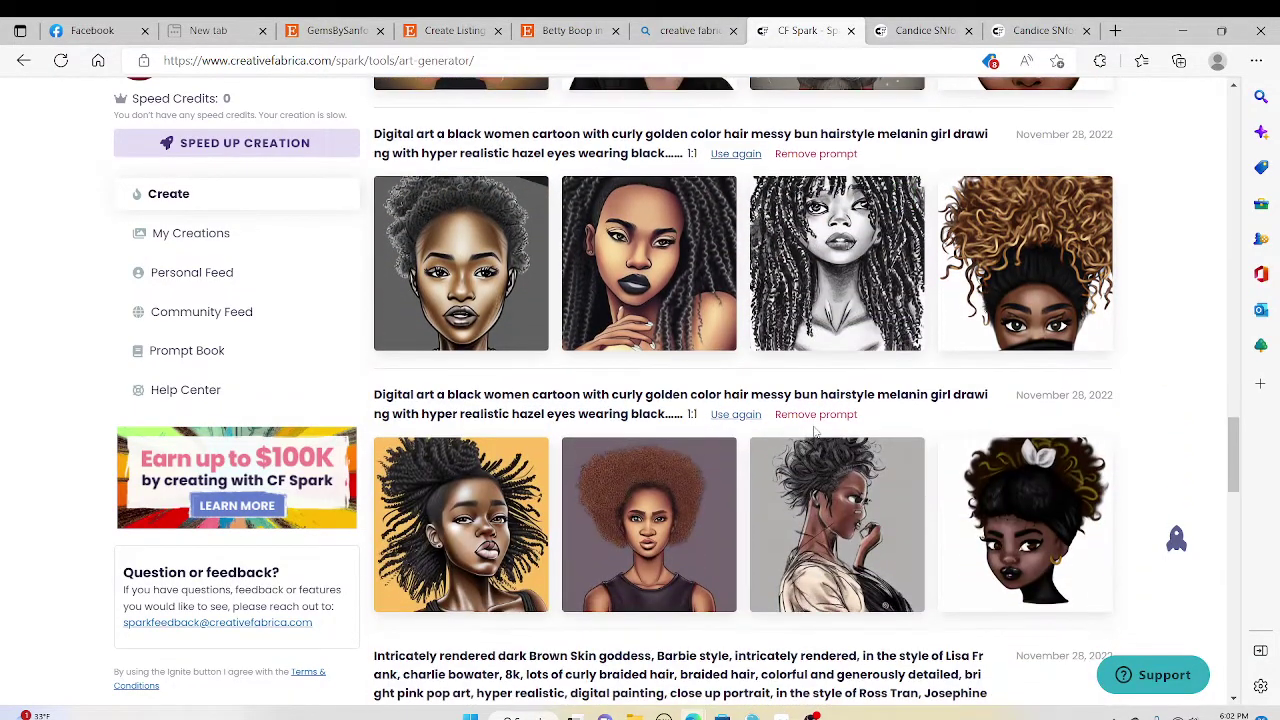
{"action": "scroll", "coordinate": [840, 420], "scroll_direction": "down", "scroll_amount": 2}
{"action": "scroll", "coordinate": [816, 433], "scroll_direction": "down", "scroll_amount": 3}
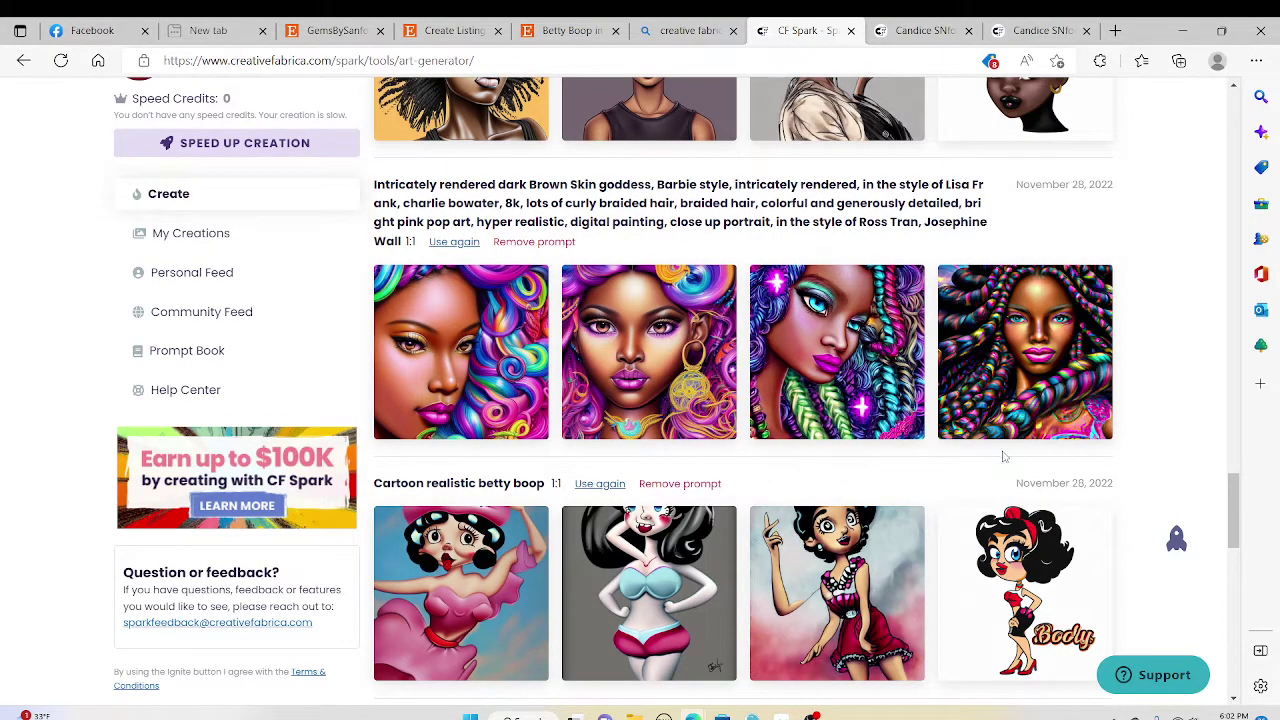
Load the 'Cartoon realistic betty boop' prompt, then clear it from the prompt field
{"action": "left_click", "coordinate": [603, 485]}
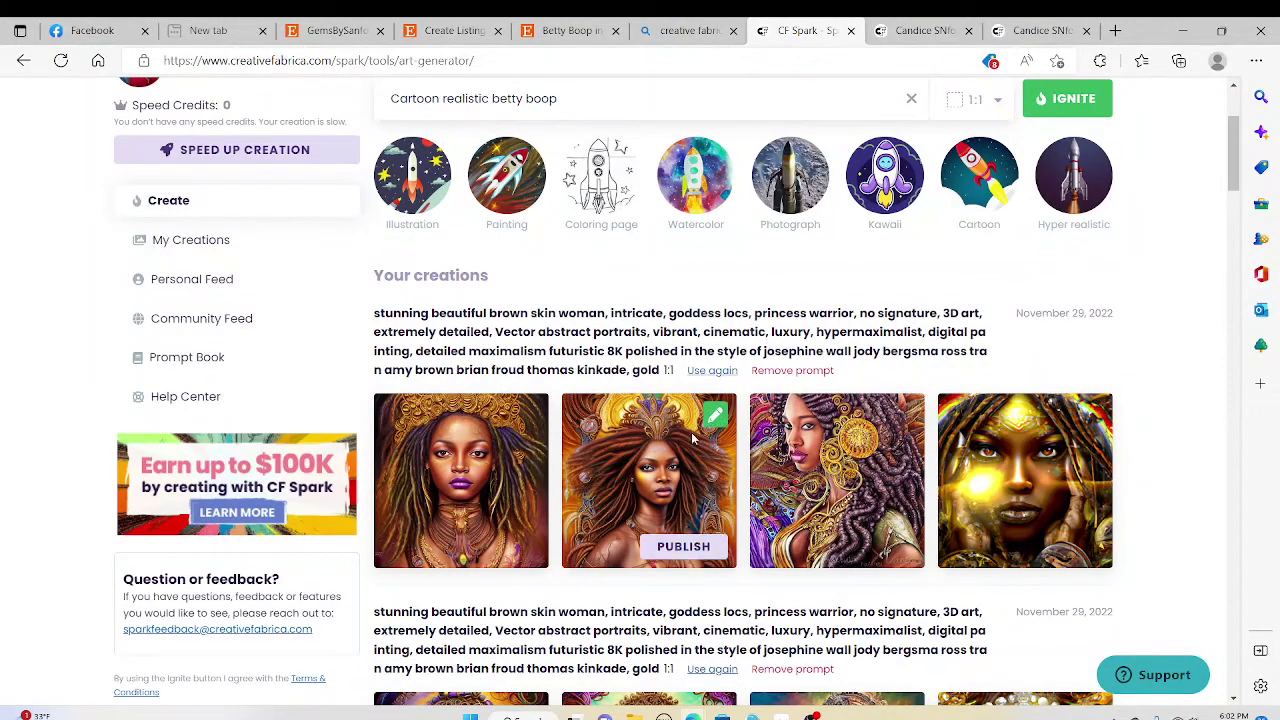
{"action": "scroll", "coordinate": [650, 480], "scroll_direction": "down", "scroll_amount": 2}
{"action": "scroll", "coordinate": [621, 428], "scroll_direction": "down", "scroll_amount": 3}
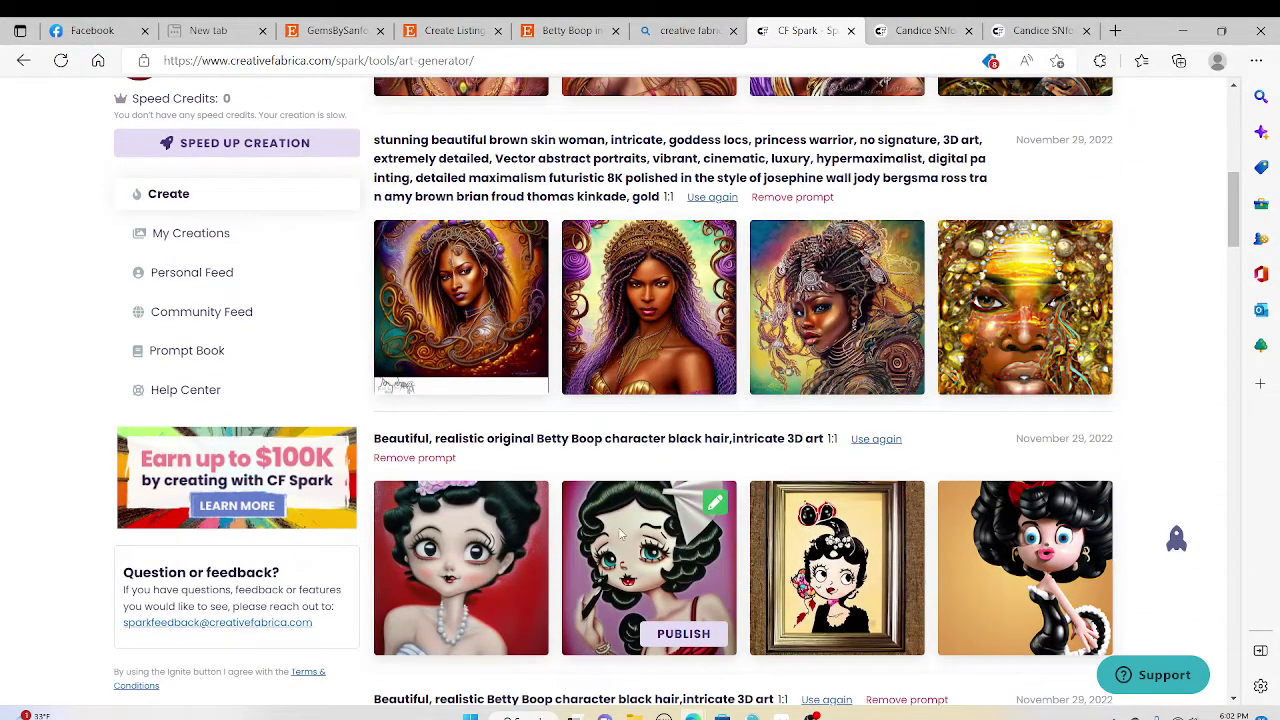
{"action": "scroll", "coordinate": [543, 432], "scroll_direction": "up", "scroll_amount": 5}
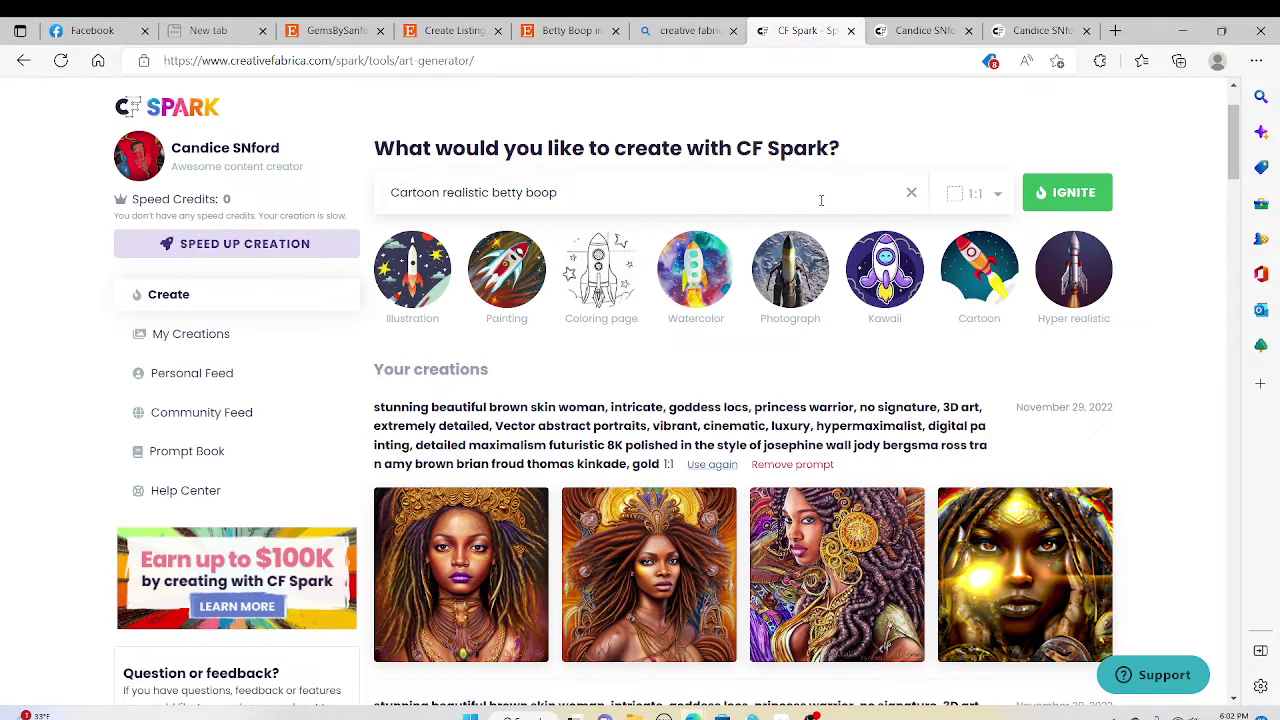
{"action": "left_click", "coordinate": [912, 199]}
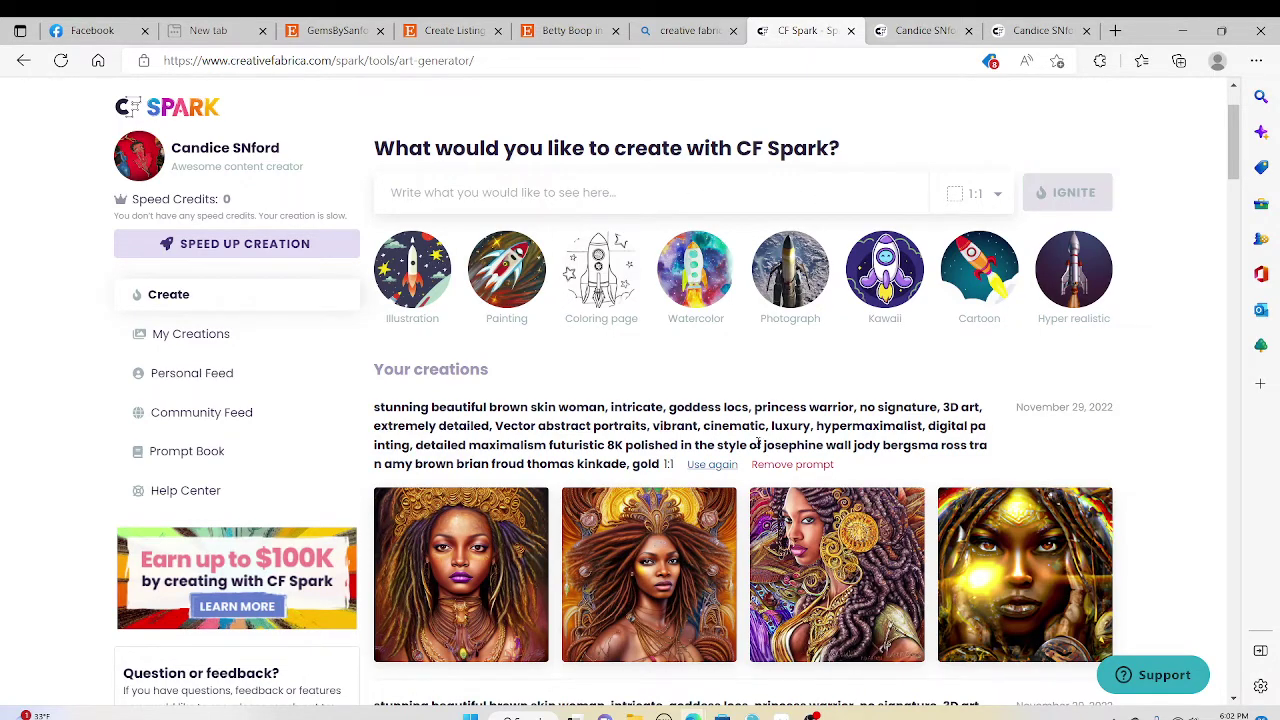
Scroll Your creations past the goddess-locs portraits down to the pagination
{"action": "scroll", "coordinate": [757, 443], "scroll_direction": "down", "scroll_amount": 4}
{"action": "mouse_move", "coordinate": [837, 495]}
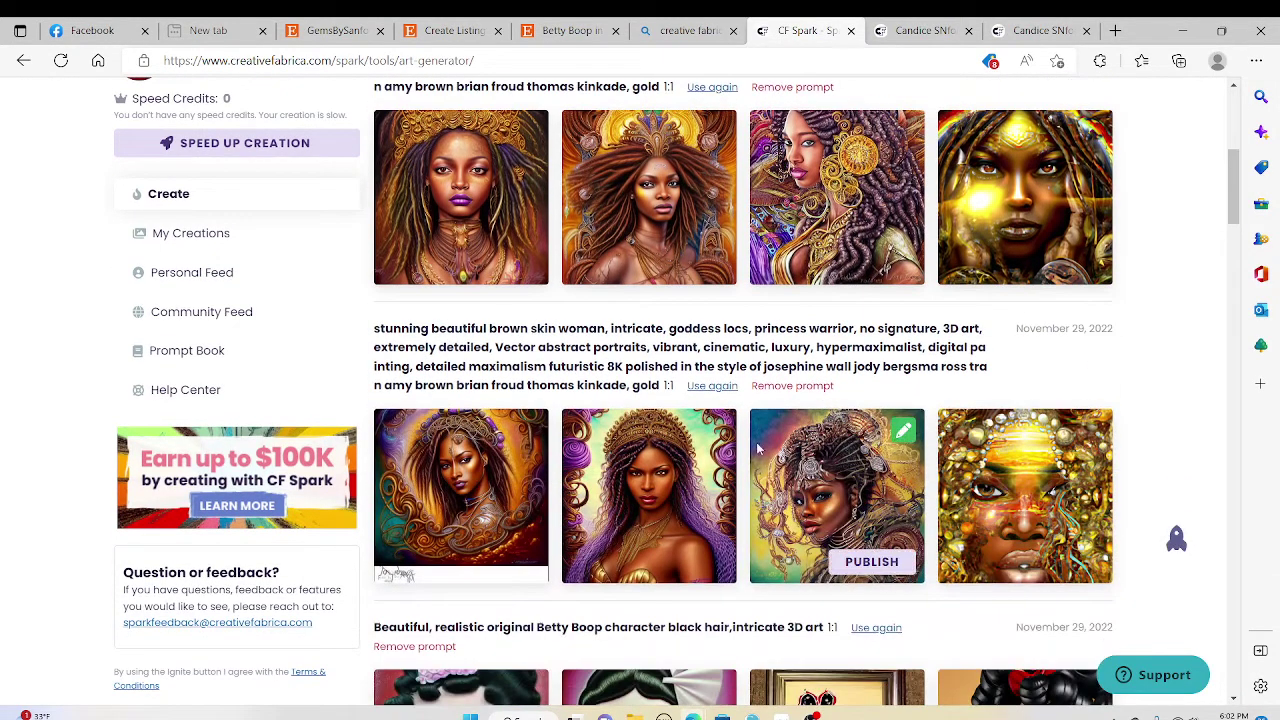
{"action": "scroll", "coordinate": [757, 449], "scroll_direction": "down", "scroll_amount": 2}
{"action": "scroll", "coordinate": [757, 449], "scroll_direction": "down", "scroll_amount": 1}
{"action": "scroll", "coordinate": [757, 449], "scroll_direction": "down", "scroll_amount": 3}
{"action": "scroll", "coordinate": [760, 451], "scroll_direction": "down", "scroll_amount": 3}
{"action": "scroll", "coordinate": [758, 446], "scroll_direction": "down", "scroll_amount": 3}
{"action": "scroll", "coordinate": [758, 446], "scroll_direction": "down", "scroll_amount": 3}
{"action": "scroll", "coordinate": [758, 446], "scroll_direction": "up", "scroll_amount": 4}
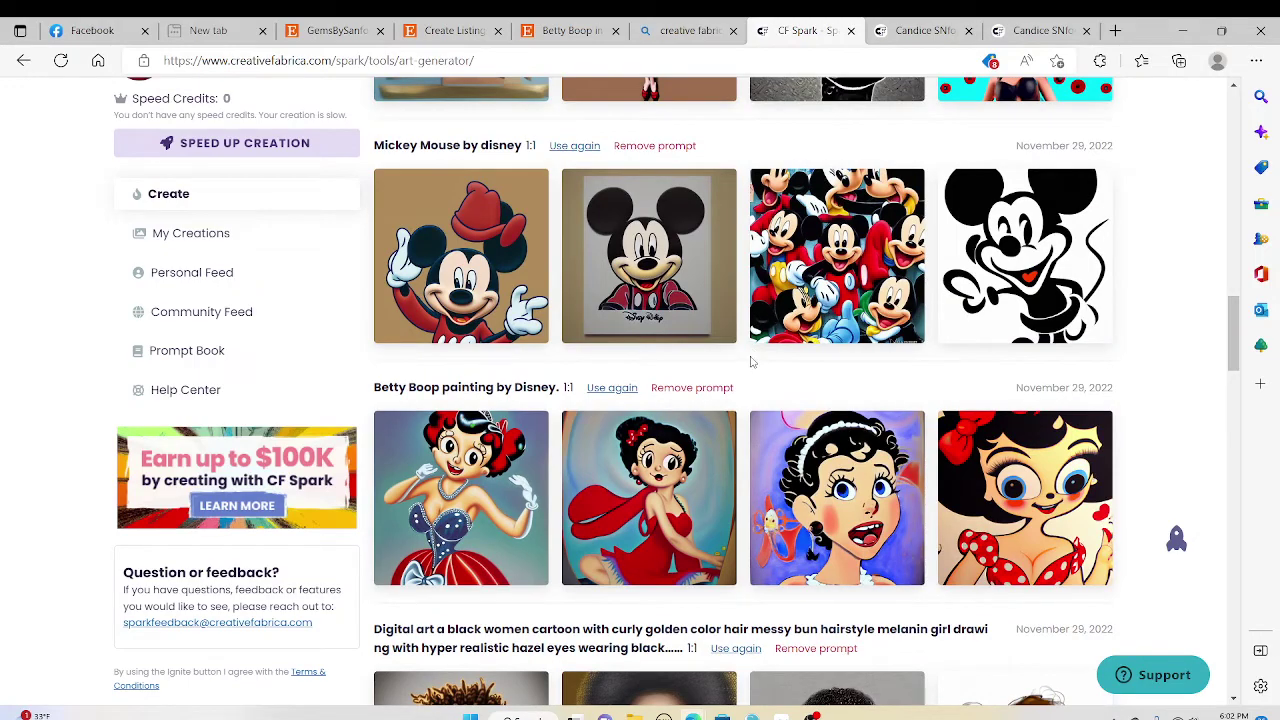
{"action": "scroll", "coordinate": [752, 362], "scroll_direction": "down", "scroll_amount": 3}
{"action": "scroll", "coordinate": [906, 366], "scroll_direction": "down", "scroll_amount": 2}
{"action": "scroll", "coordinate": [906, 366], "scroll_direction": "down", "scroll_amount": 2}
{"action": "scroll", "coordinate": [888, 375], "scroll_direction": "down", "scroll_amount": 2}
{"action": "scroll", "coordinate": [888, 375], "scroll_direction": "down", "scroll_amount": 3}
{"action": "scroll", "coordinate": [880, 374], "scroll_direction": "down", "scroll_amount": 2}
{"action": "scroll", "coordinate": [866, 372], "scroll_direction": "down", "scroll_amount": 3}
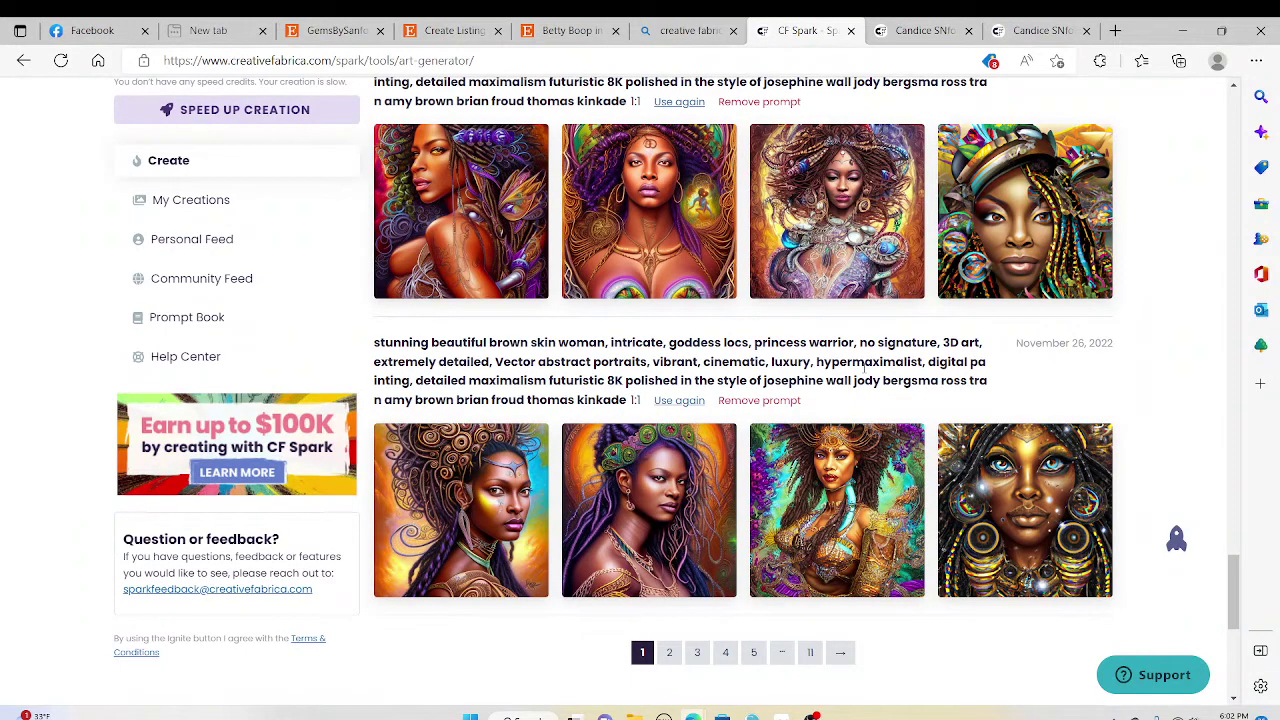
{"action": "scroll", "coordinate": [864, 369], "scroll_direction": "down", "scroll_amount": 1}
{"action": "scroll", "coordinate": [863, 369], "scroll_direction": "down", "scroll_amount": 2}
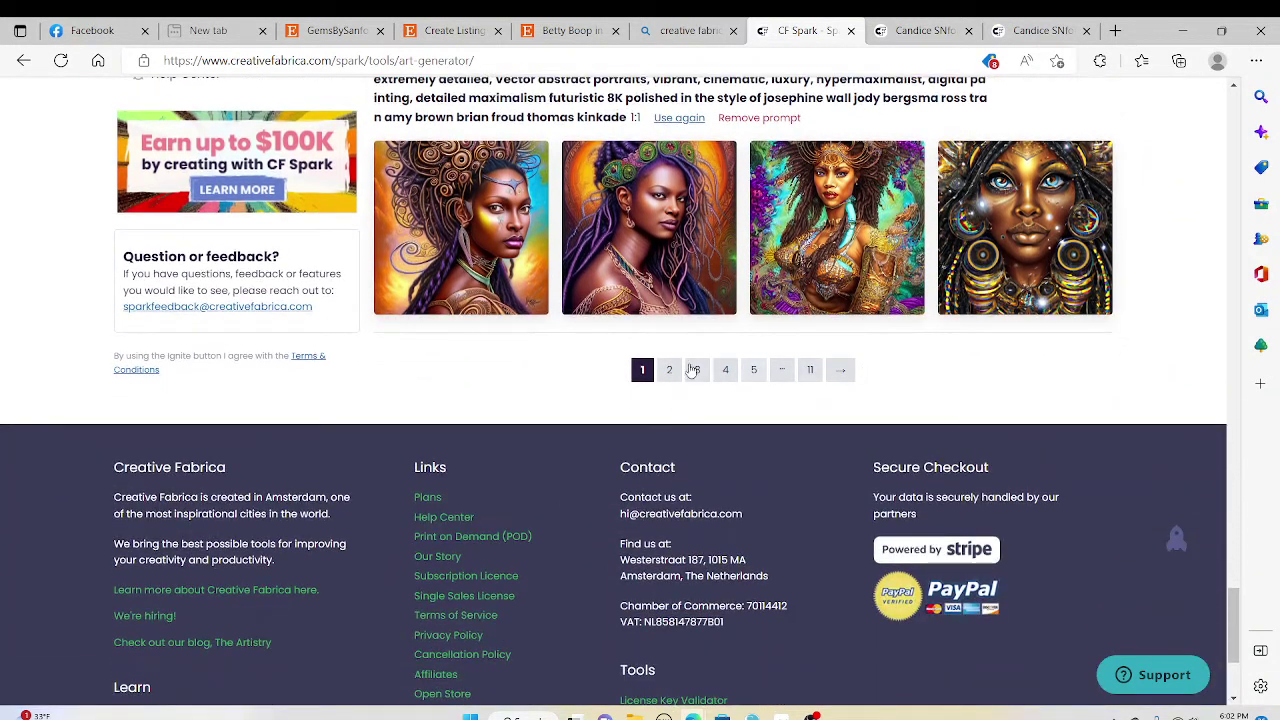
{"action": "scroll", "coordinate": [680, 370], "scroll_direction": "up", "scroll_amount": 2}
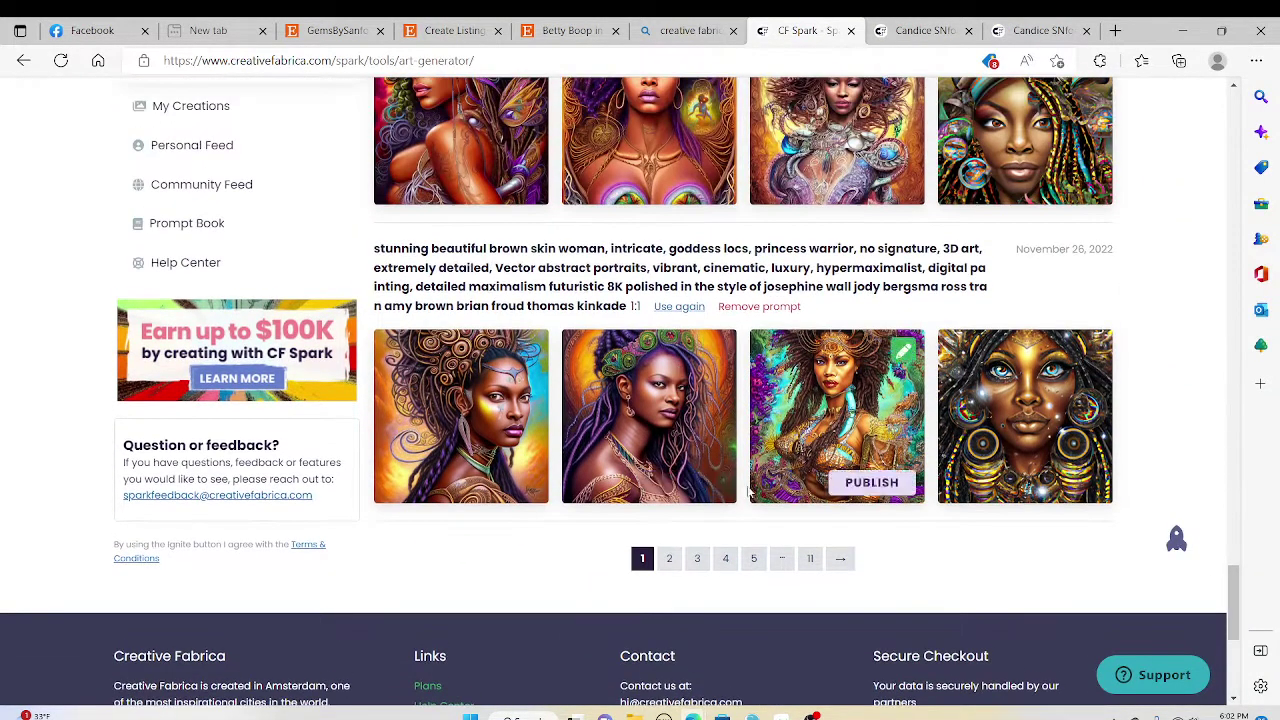
Open page 2 of Your creations and browse its past prompts
{"action": "left_click", "coordinate": [670, 560]}
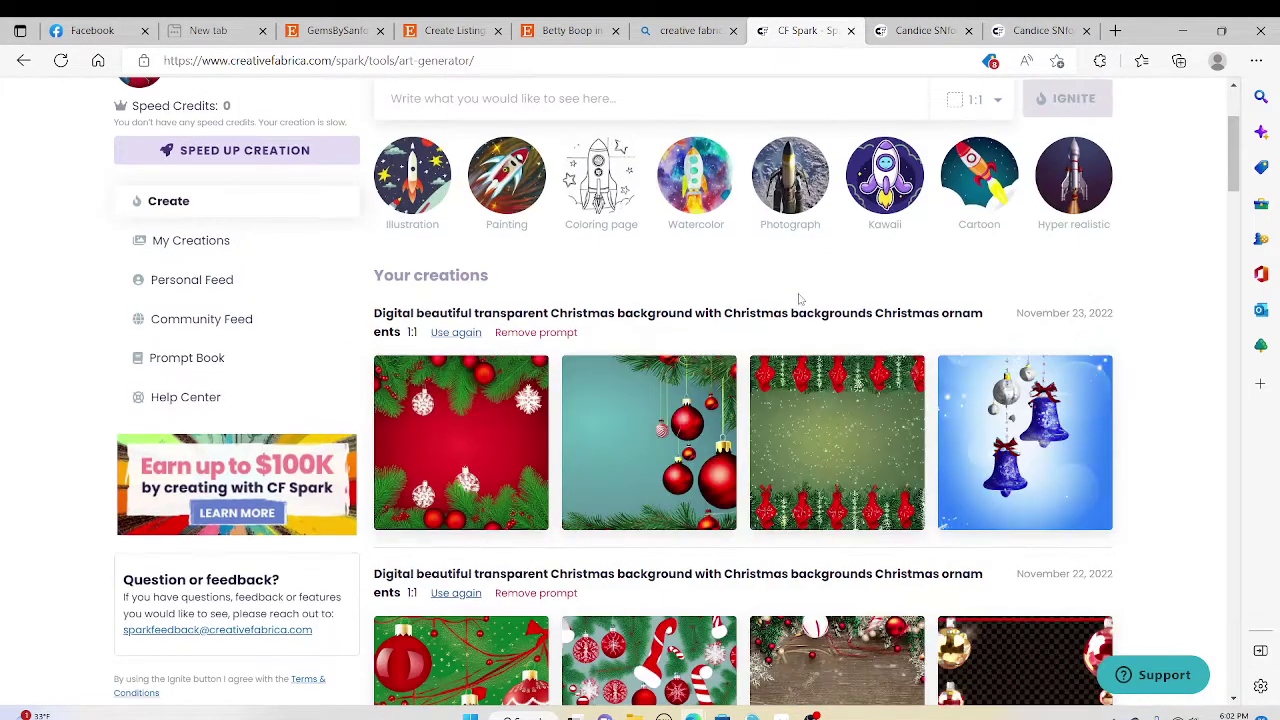
{"action": "scroll", "coordinate": [803, 300], "scroll_direction": "down", "scroll_amount": 1}
{"action": "scroll", "coordinate": [795, 312], "scroll_direction": "down", "scroll_amount": 5}
{"action": "scroll", "coordinate": [793, 316], "scroll_direction": "down", "scroll_amount": 4}
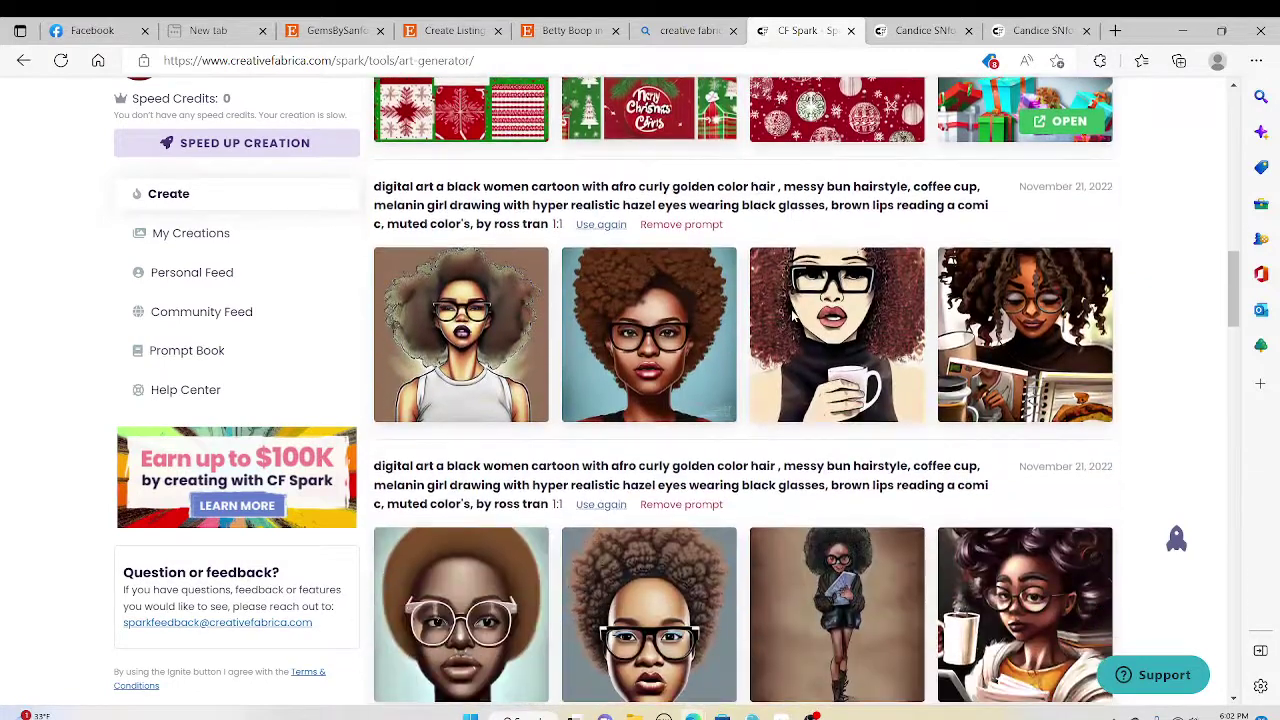
{"action": "scroll", "coordinate": [793, 316], "scroll_direction": "down", "scroll_amount": 2}
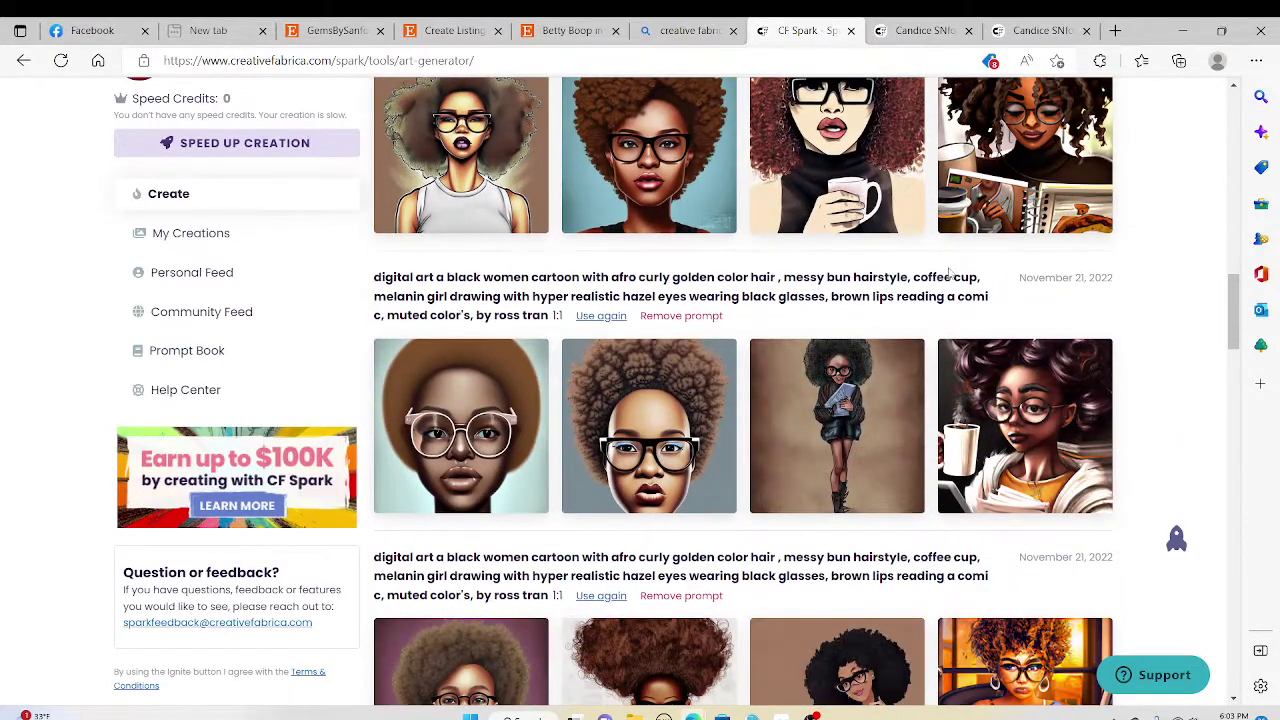
Reuse the afro curly golden hair cartoon prompt, loaded with Cartoon style
{"action": "scroll", "coordinate": [690, 230], "scroll_direction": "up", "scroll_amount": 1}
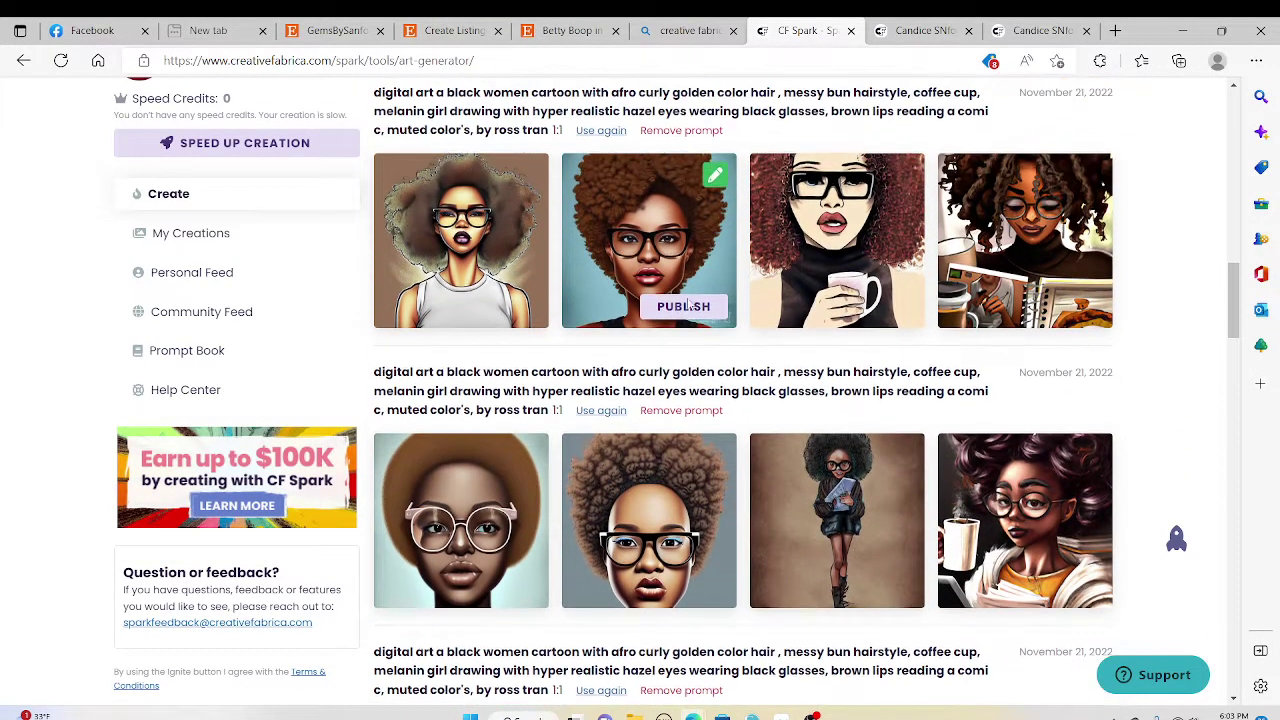
{"action": "left_click", "coordinate": [598, 413]}
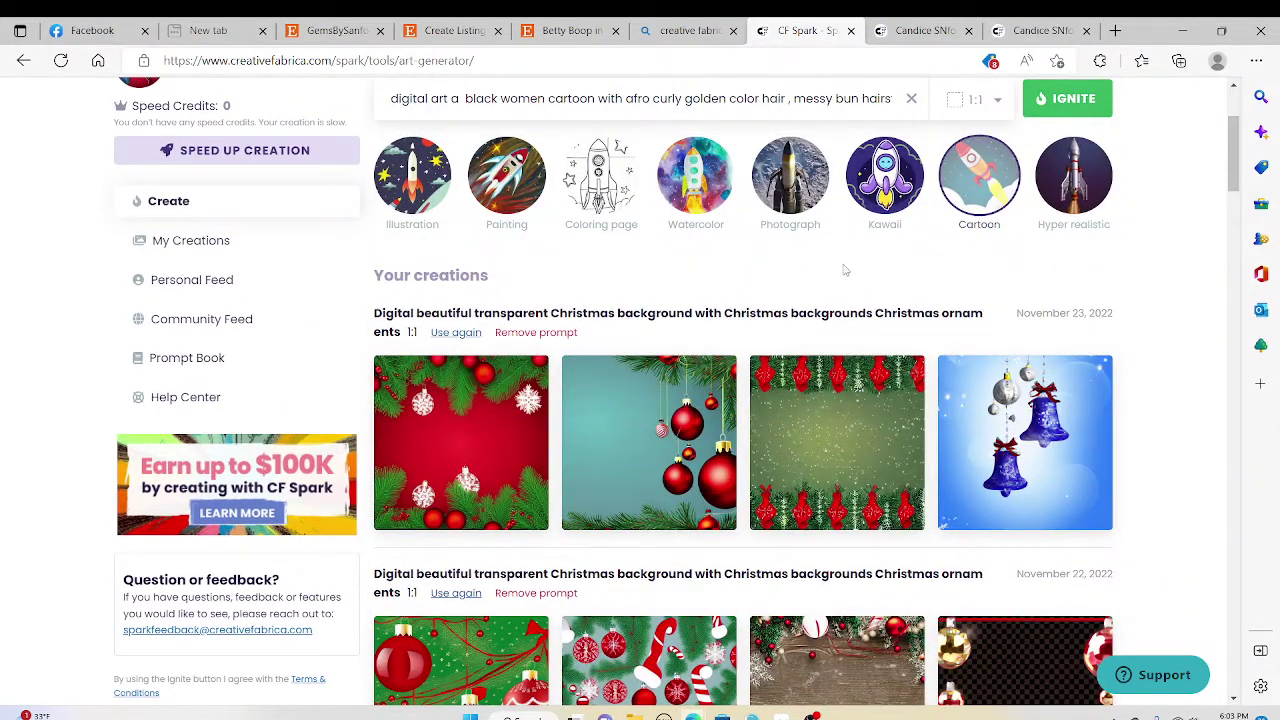
{"action": "scroll", "coordinate": [844, 270], "scroll_direction": "up", "scroll_amount": 2}
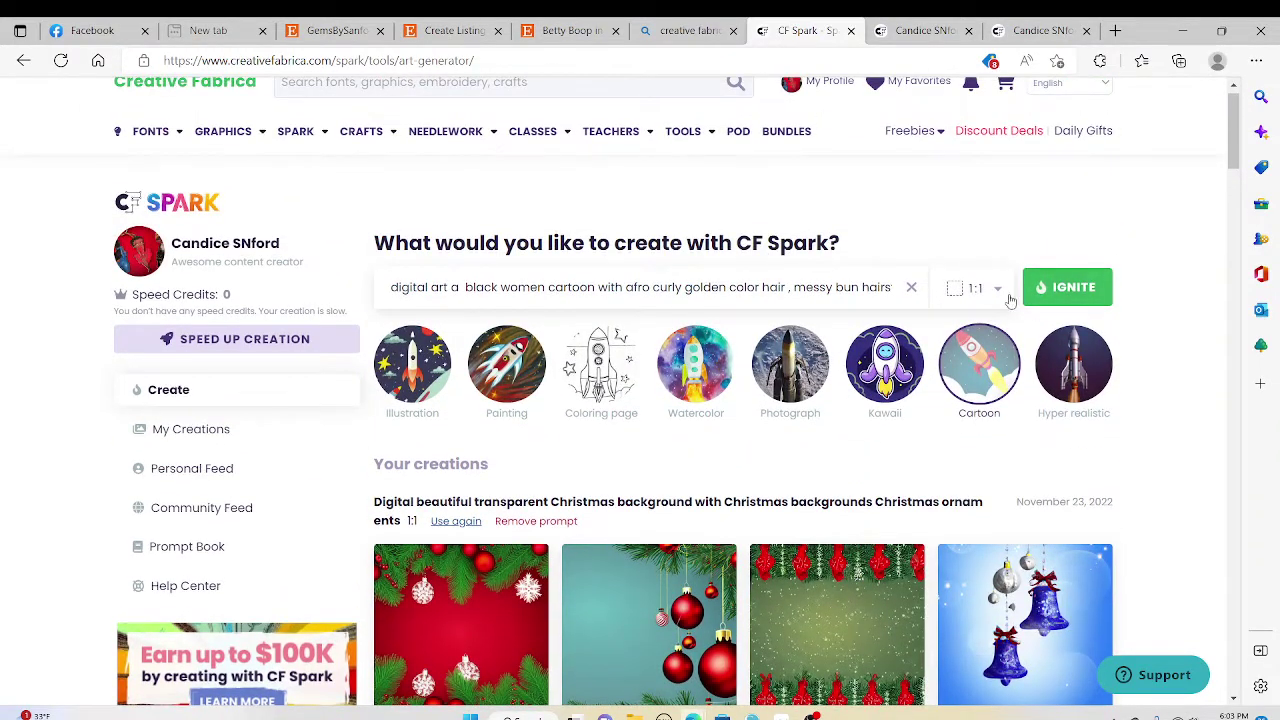
IGNITE the afro-hair cartoon prompt, queuing four images at place 13
{"action": "left_click", "coordinate": [1065, 288]}
{"action": "scroll", "coordinate": [905, 300], "scroll_direction": "down", "scroll_amount": 2}
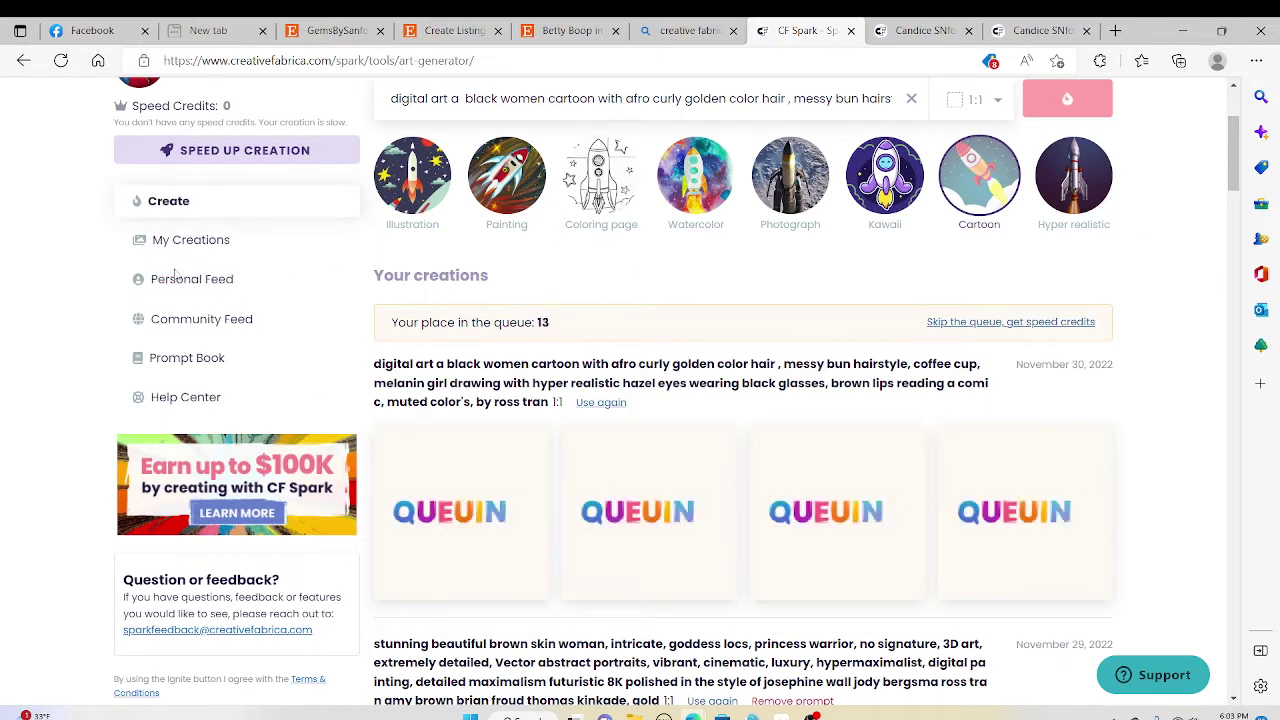
Open the CF Spark Community Feed and browse other users' AI creations
{"action": "left_click", "coordinate": [187, 320]}
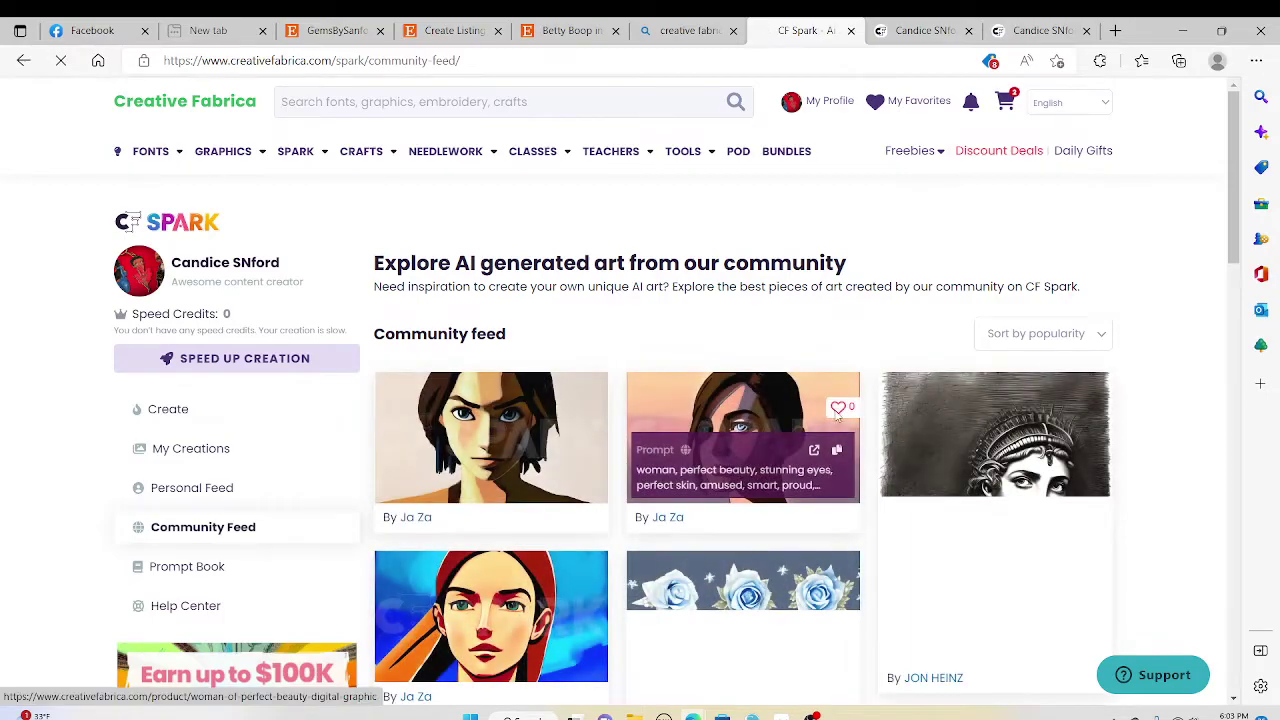
{"action": "scroll", "coordinate": [838, 418], "scroll_direction": "down", "scroll_amount": 2}
{"action": "scroll", "coordinate": [1174, 537], "scroll_direction": "up", "scroll_amount": 2}
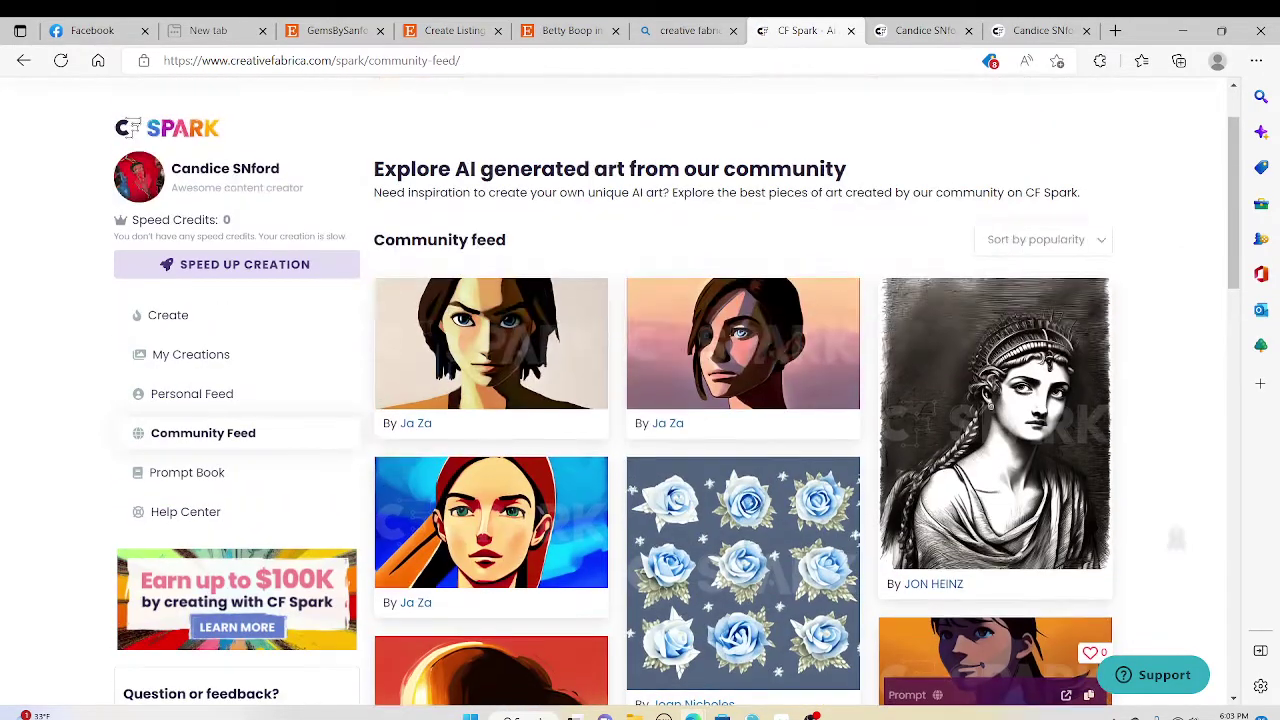
{"action": "scroll", "coordinate": [884, 420], "scroll_direction": "down", "scroll_amount": 4}
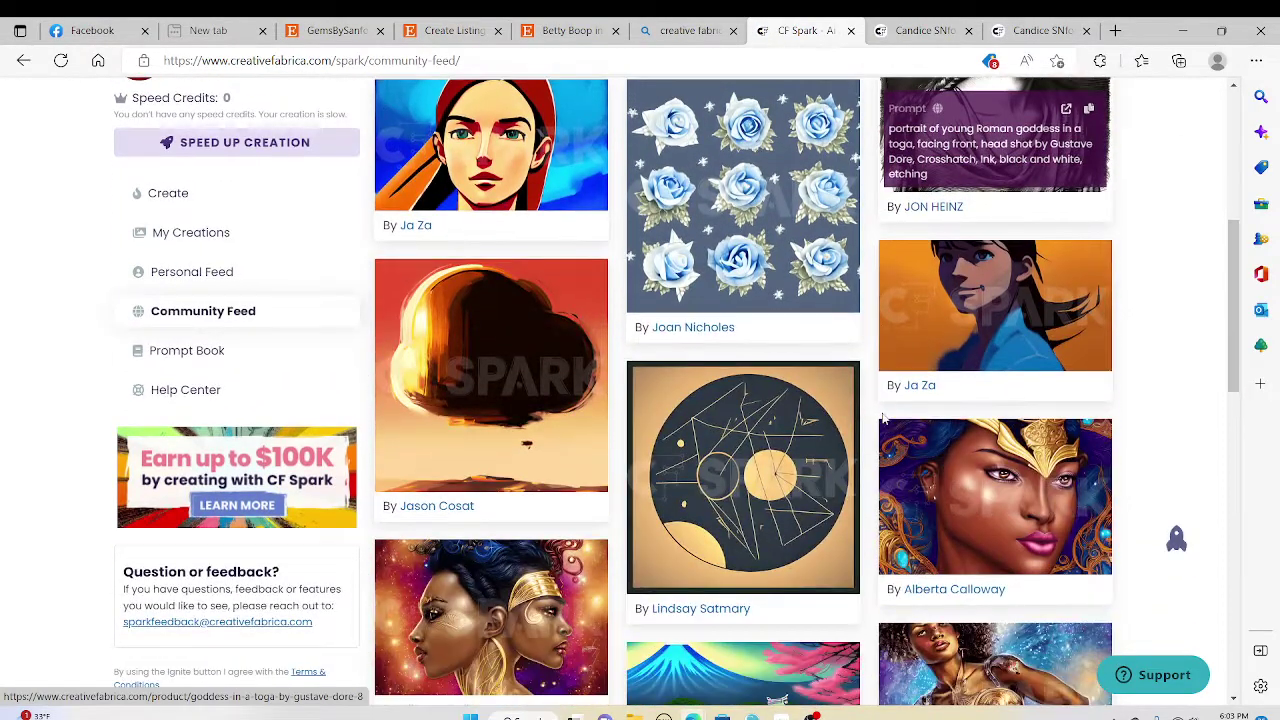
{"action": "scroll", "coordinate": [884, 420], "scroll_direction": "down", "scroll_amount": 3}
{"action": "scroll", "coordinate": [960, 350], "scroll_direction": "down", "scroll_amount": 1}
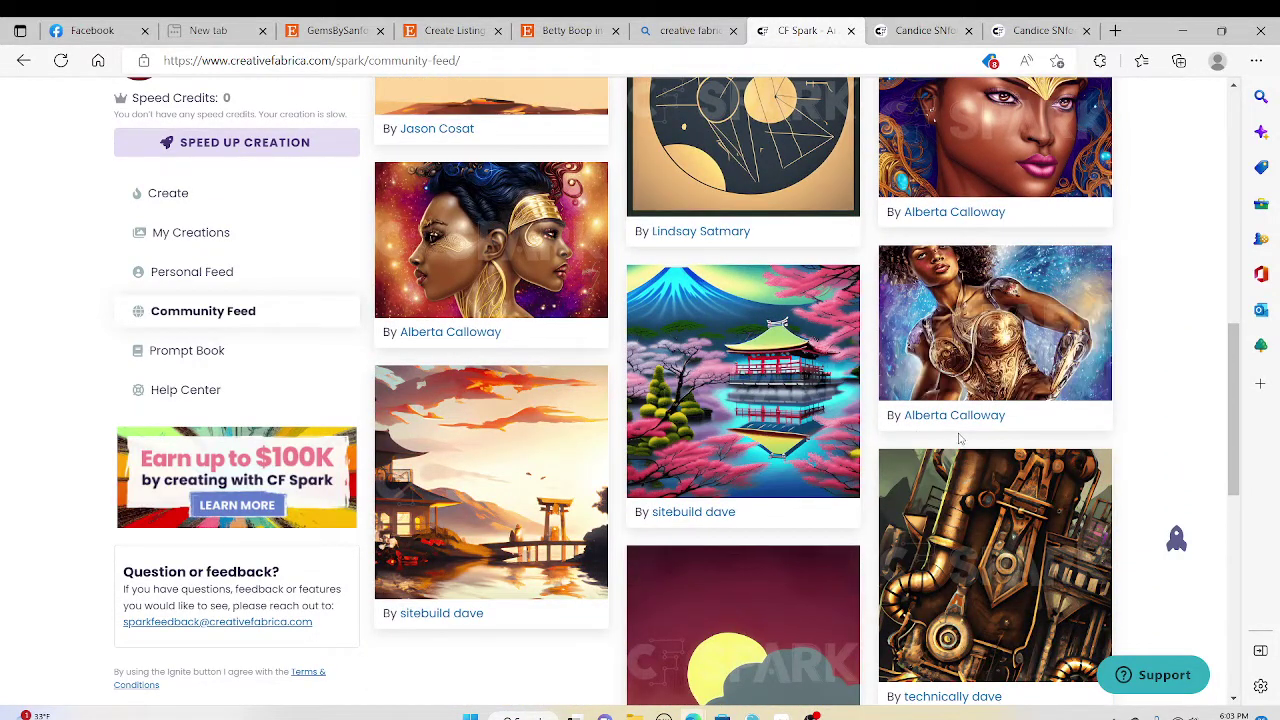
{"action": "scroll", "coordinate": [960, 400], "scroll_direction": "down", "scroll_amount": 4}
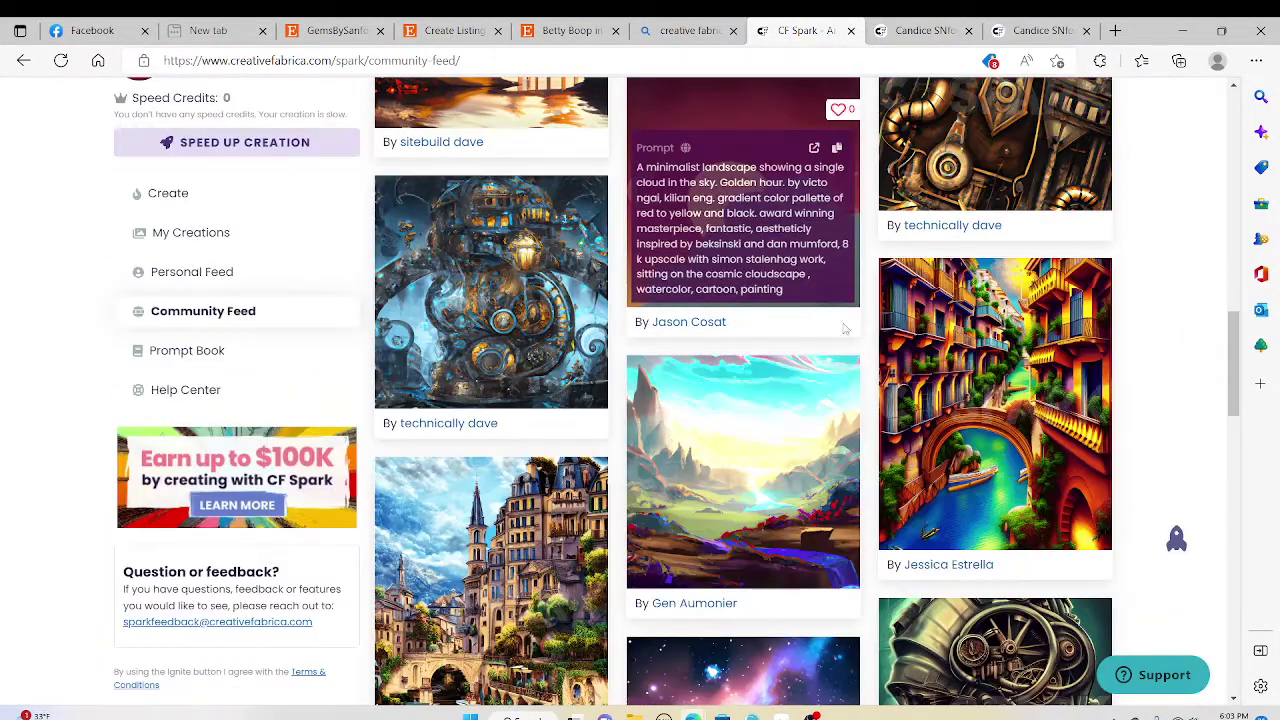
{"action": "scroll", "coordinate": [855, 332], "scroll_direction": "down", "scroll_amount": 4}
{"action": "scroll", "coordinate": [941, 314], "scroll_direction": "down", "scroll_amount": 3}
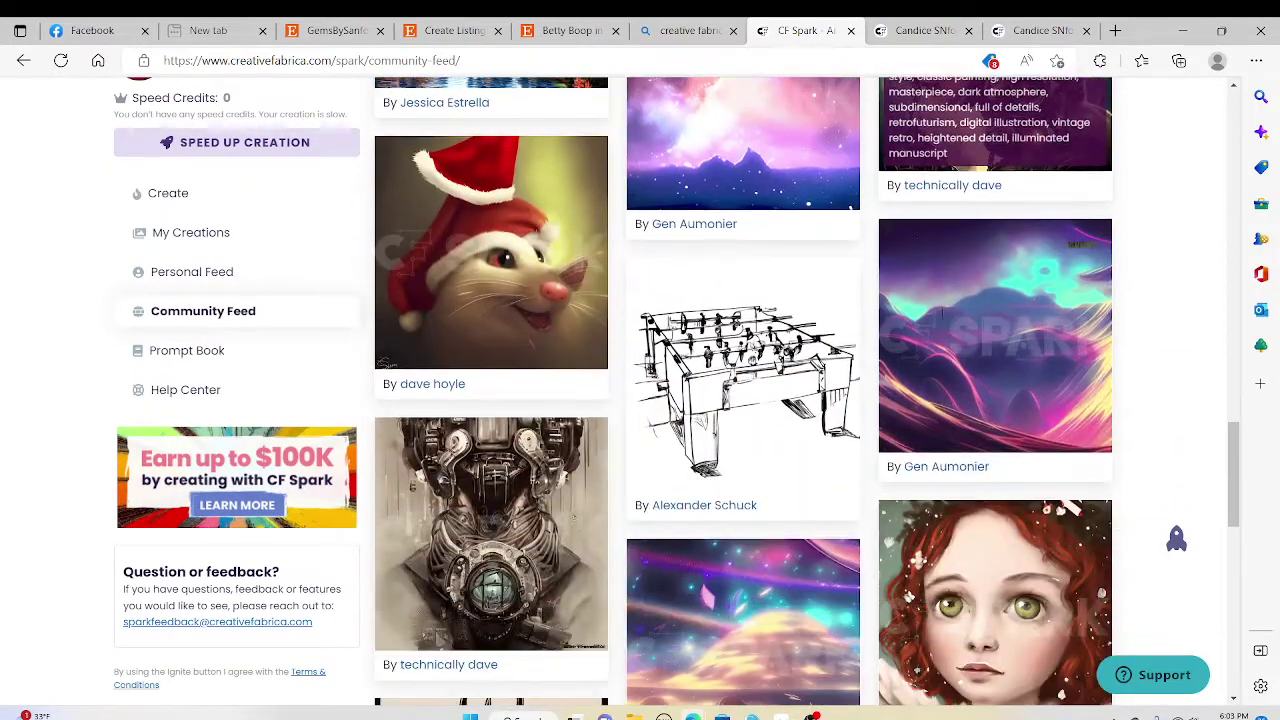
{"action": "scroll", "coordinate": [941, 314], "scroll_direction": "down", "scroll_amount": 1}
{"action": "scroll", "coordinate": [936, 314], "scroll_direction": "down", "scroll_amount": 3}
{"action": "scroll", "coordinate": [931, 314], "scroll_direction": "down", "scroll_amount": 1}
{"action": "scroll", "coordinate": [931, 314], "scroll_direction": "down", "scroll_amount": 3}
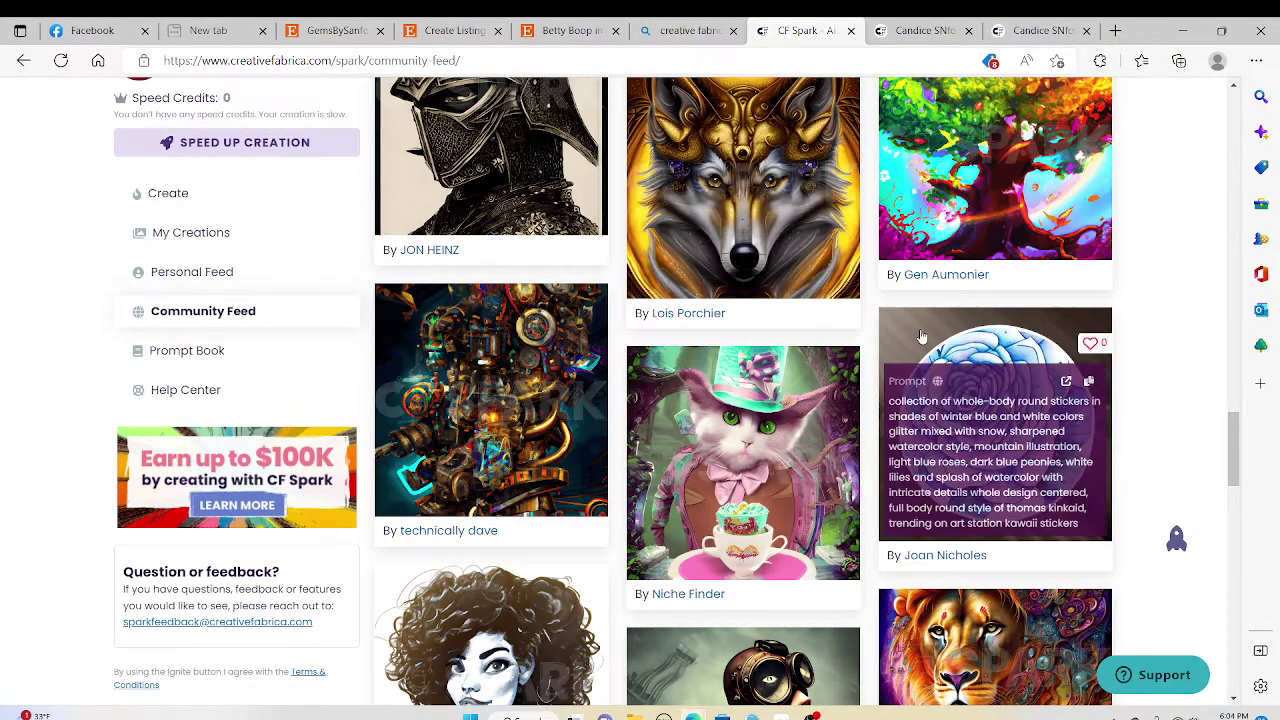
{"action": "scroll", "coordinate": [930, 400], "scroll_direction": "down", "scroll_amount": 3}
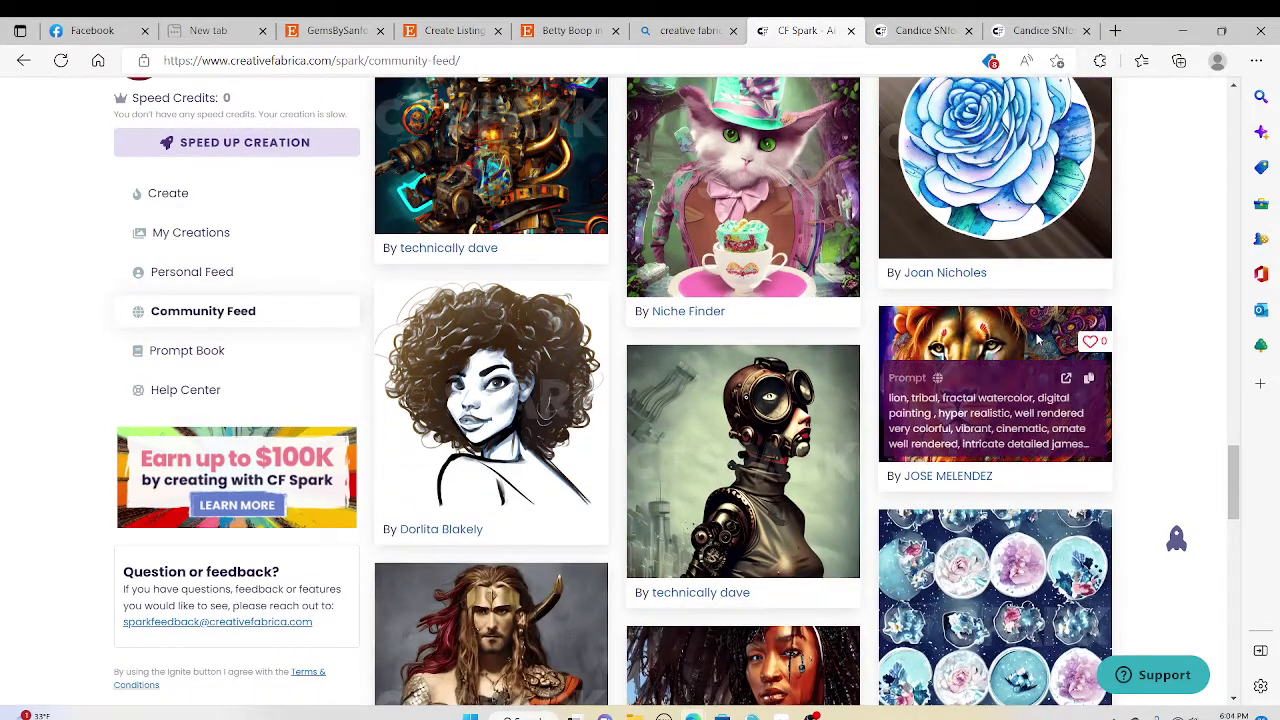
{"action": "scroll", "coordinate": [1037, 332], "scroll_direction": "down", "scroll_amount": 1}
{"action": "scroll", "coordinate": [1037, 332], "scroll_direction": "down", "scroll_amount": 3}
{"action": "scroll", "coordinate": [1037, 332], "scroll_direction": "down", "scroll_amount": 3}
{"action": "scroll", "coordinate": [1037, 332], "scroll_direction": "down", "scroll_amount": 1}
{"action": "scroll", "coordinate": [1037, 332], "scroll_direction": "down", "scroll_amount": 4}
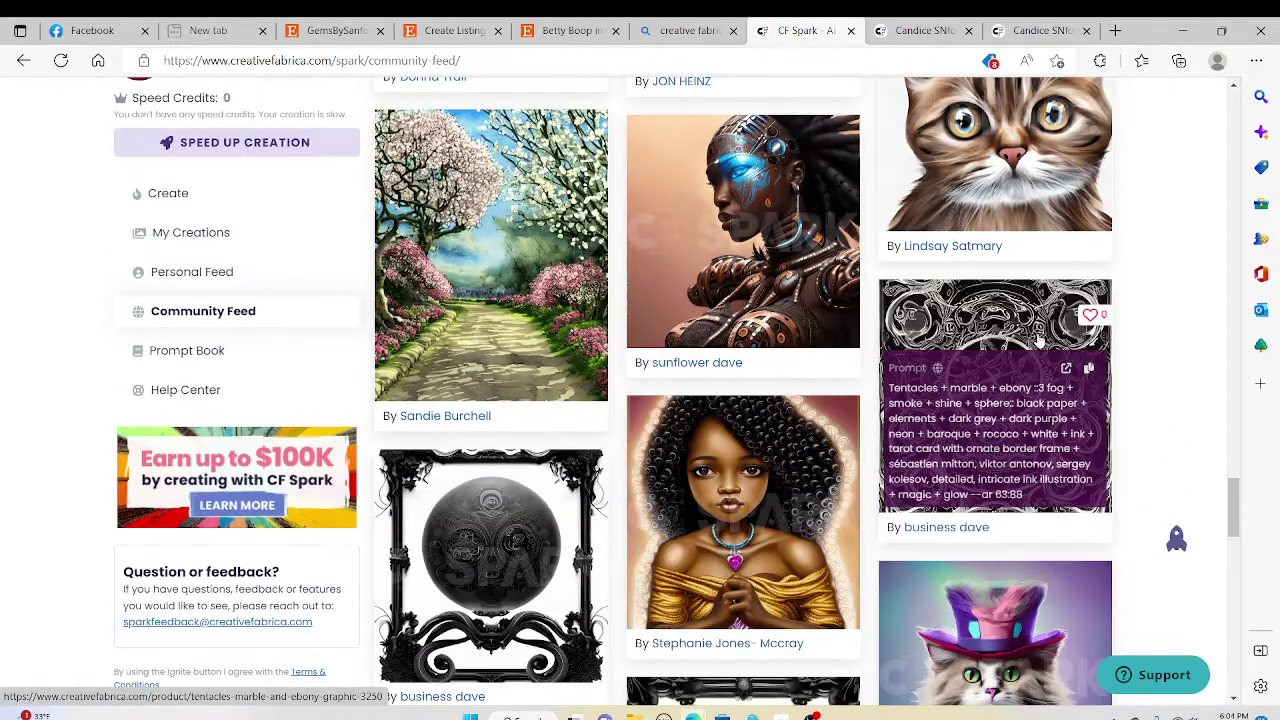
{"action": "scroll", "coordinate": [1037, 340], "scroll_direction": "down", "scroll_amount": 2}
{"action": "scroll", "coordinate": [1039, 342], "scroll_direction": "down", "scroll_amount": 1}
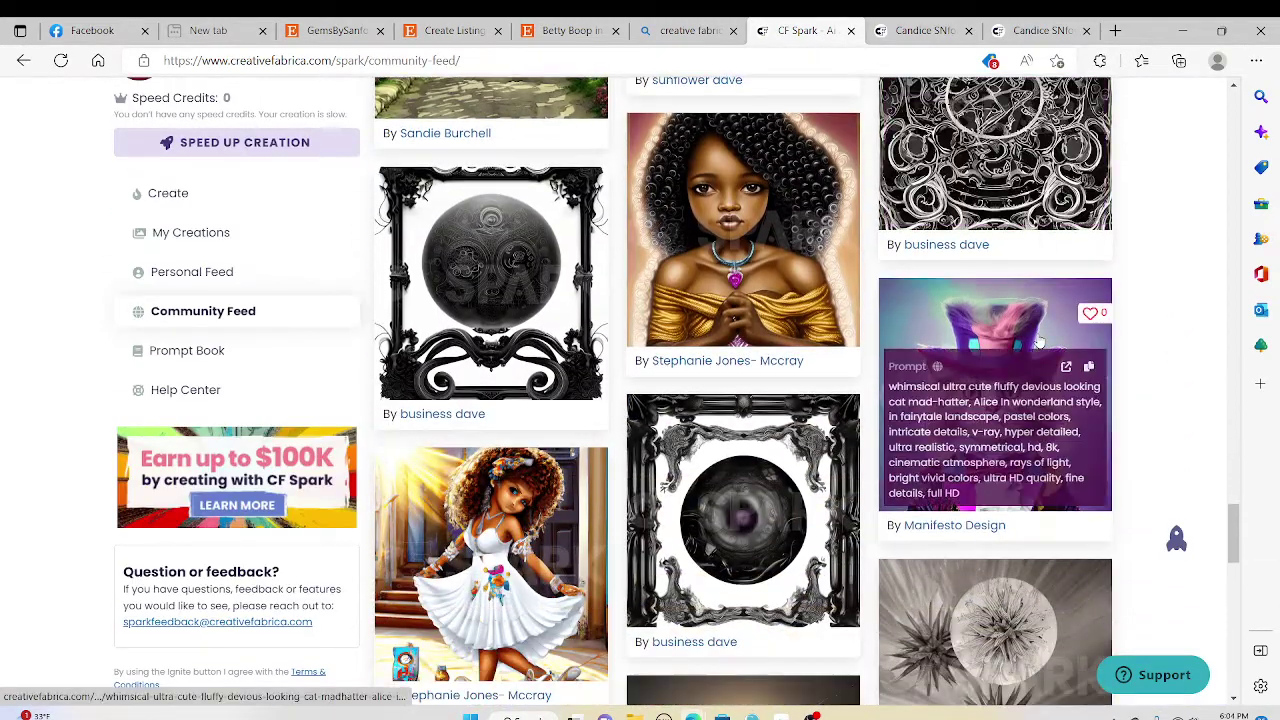
{"action": "scroll", "coordinate": [1039, 342], "scroll_direction": "down", "scroll_amount": 3}
{"action": "scroll", "coordinate": [1039, 342], "scroll_direction": "down", "scroll_amount": 1}
{"action": "scroll", "coordinate": [1039, 340], "scroll_direction": "down", "scroll_amount": 3}
{"action": "scroll", "coordinate": [1039, 339], "scroll_direction": "down", "scroll_amount": 1}
{"action": "scroll", "coordinate": [1039, 340], "scroll_direction": "down", "scroll_amount": 2}
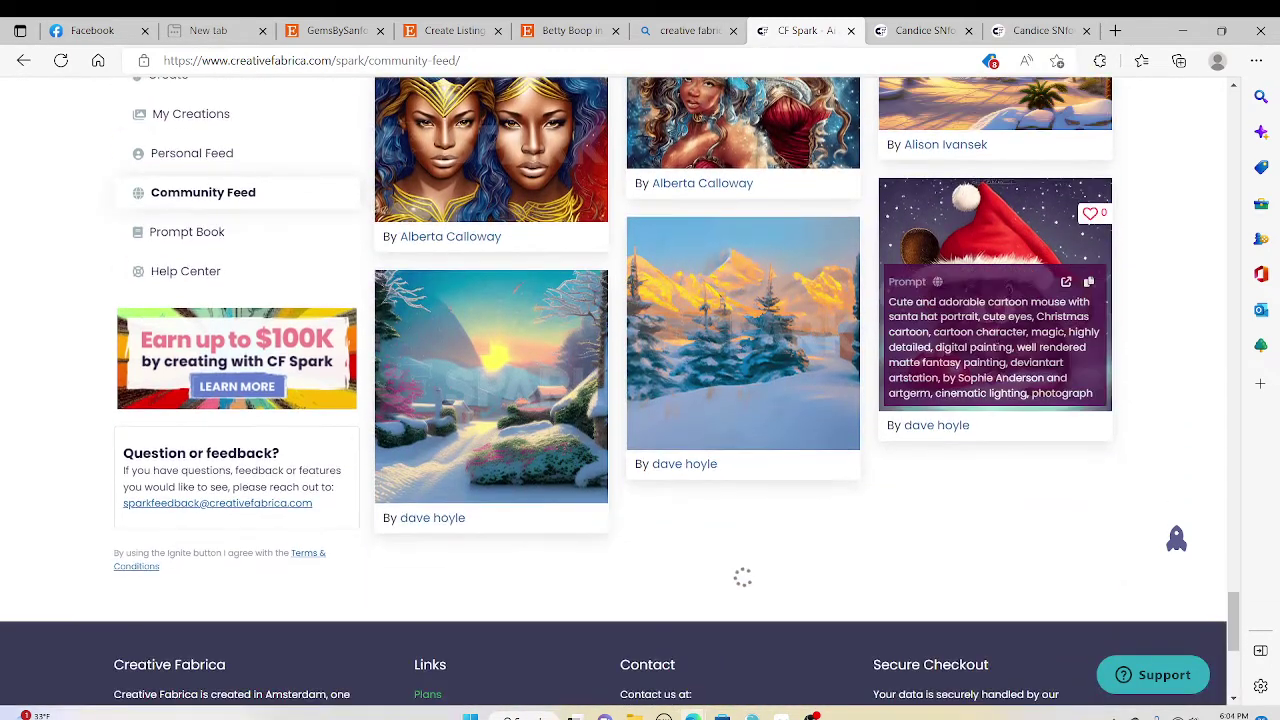
{"action": "scroll", "coordinate": [1215, 320], "scroll_direction": "down", "scroll_amount": 2}
{"action": "scroll", "coordinate": [1215, 320], "scroll_direction": "down", "scroll_amount": 2}
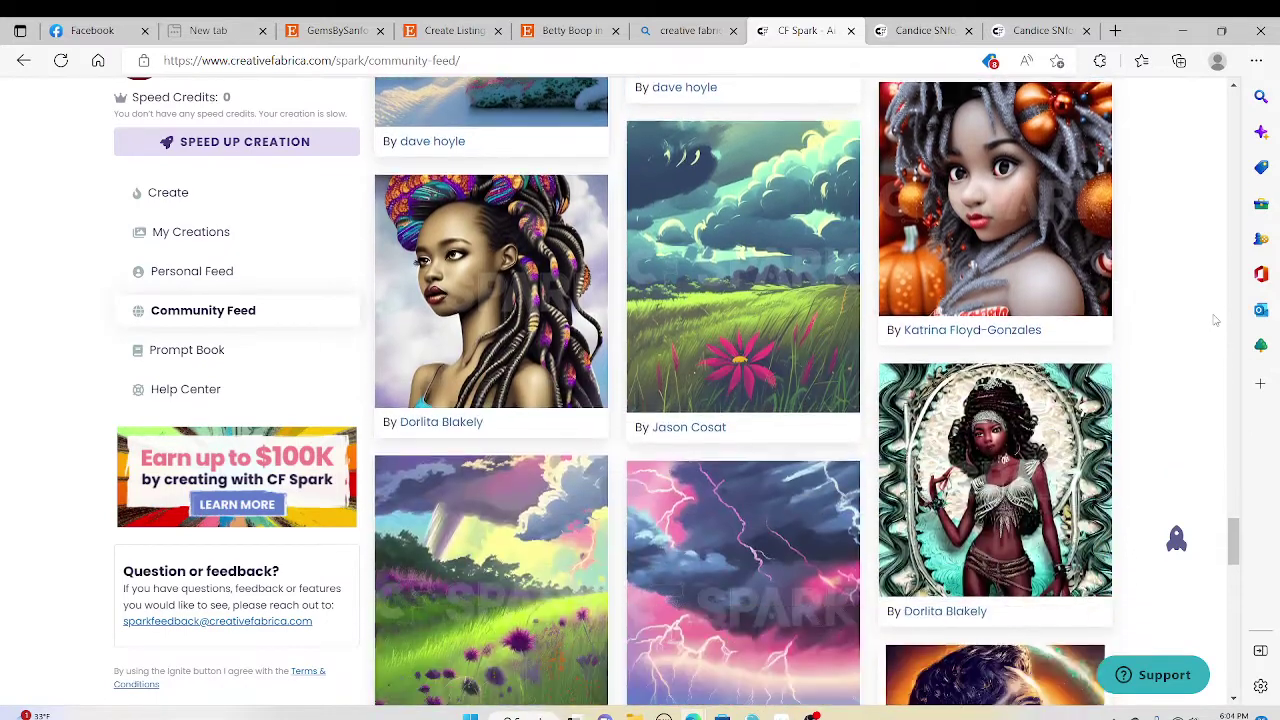
{"action": "scroll", "coordinate": [1215, 320], "scroll_direction": "down", "scroll_amount": 2}
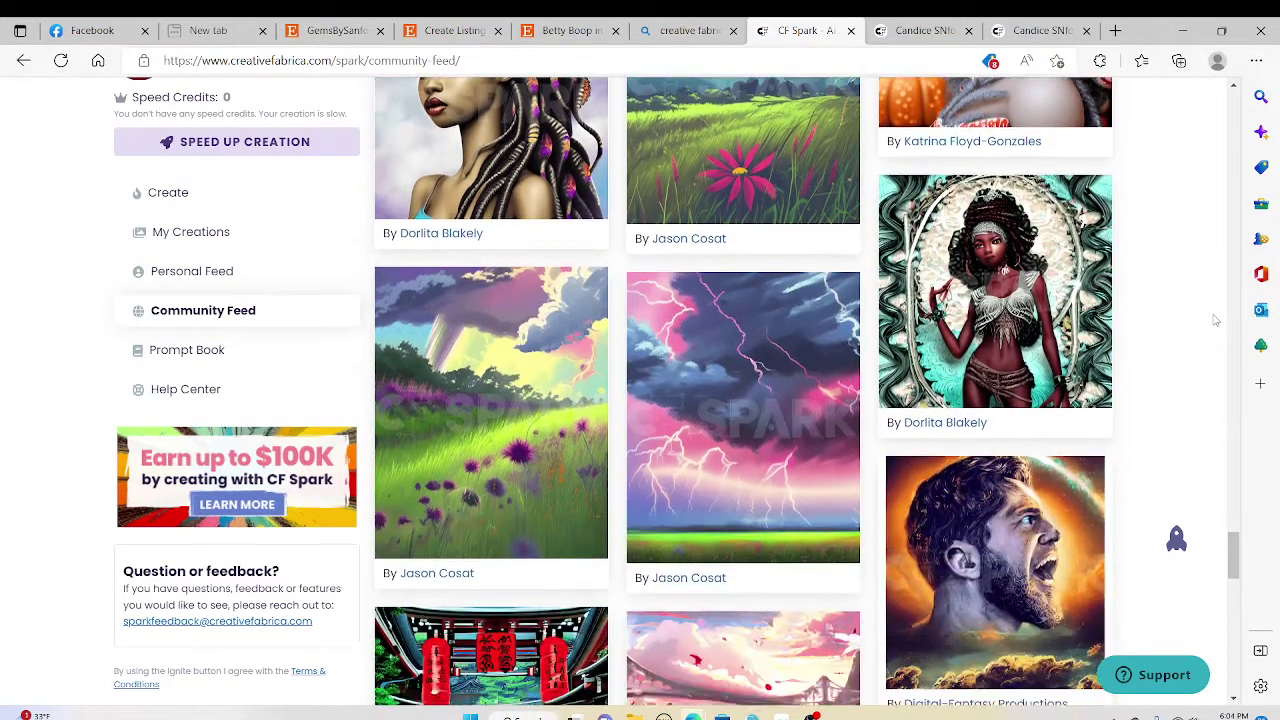
{"action": "scroll", "coordinate": [1215, 320], "scroll_direction": "up", "scroll_amount": 3}
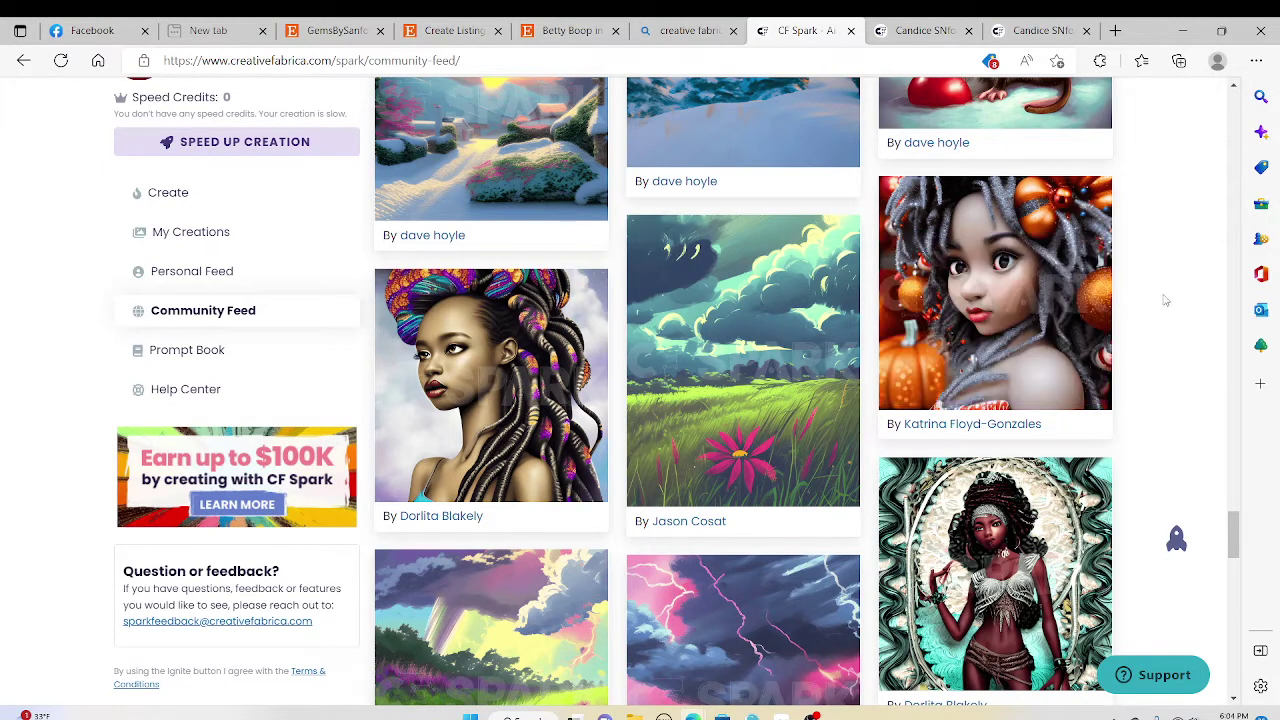
{"action": "mouse_move", "coordinate": [743, 150]}
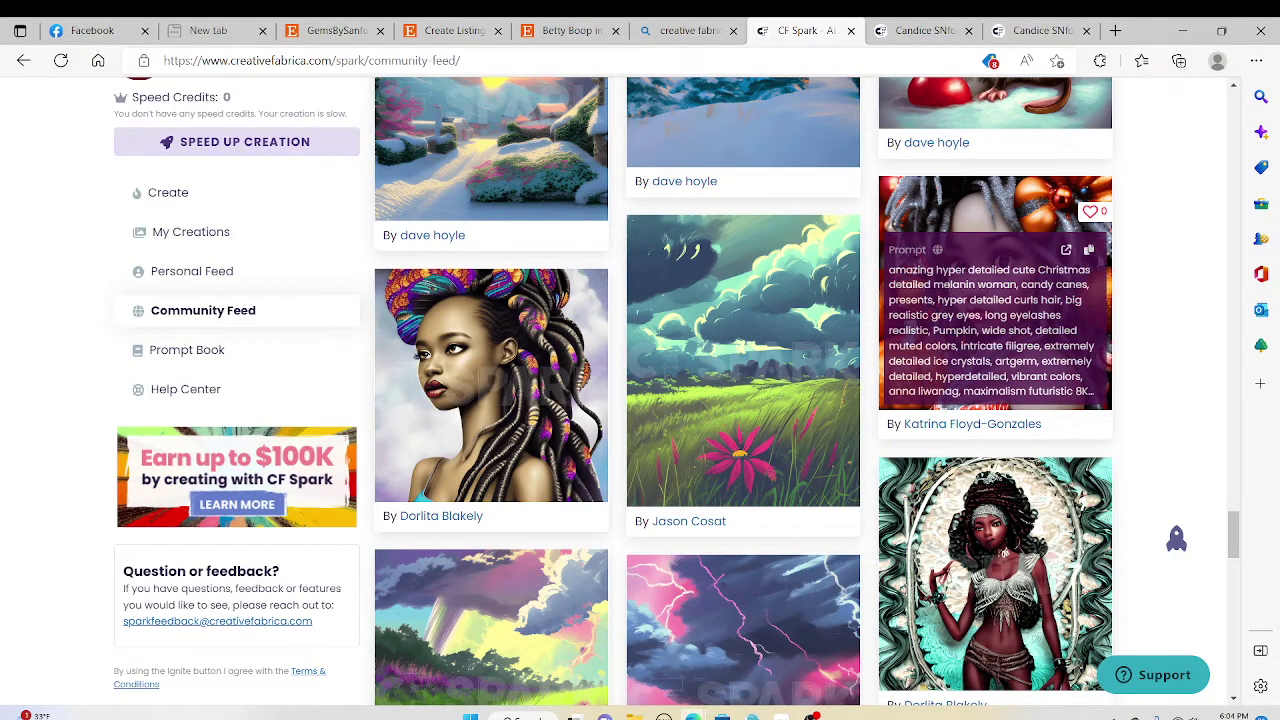
{"action": "mouse_move", "coordinate": [743, 360]}
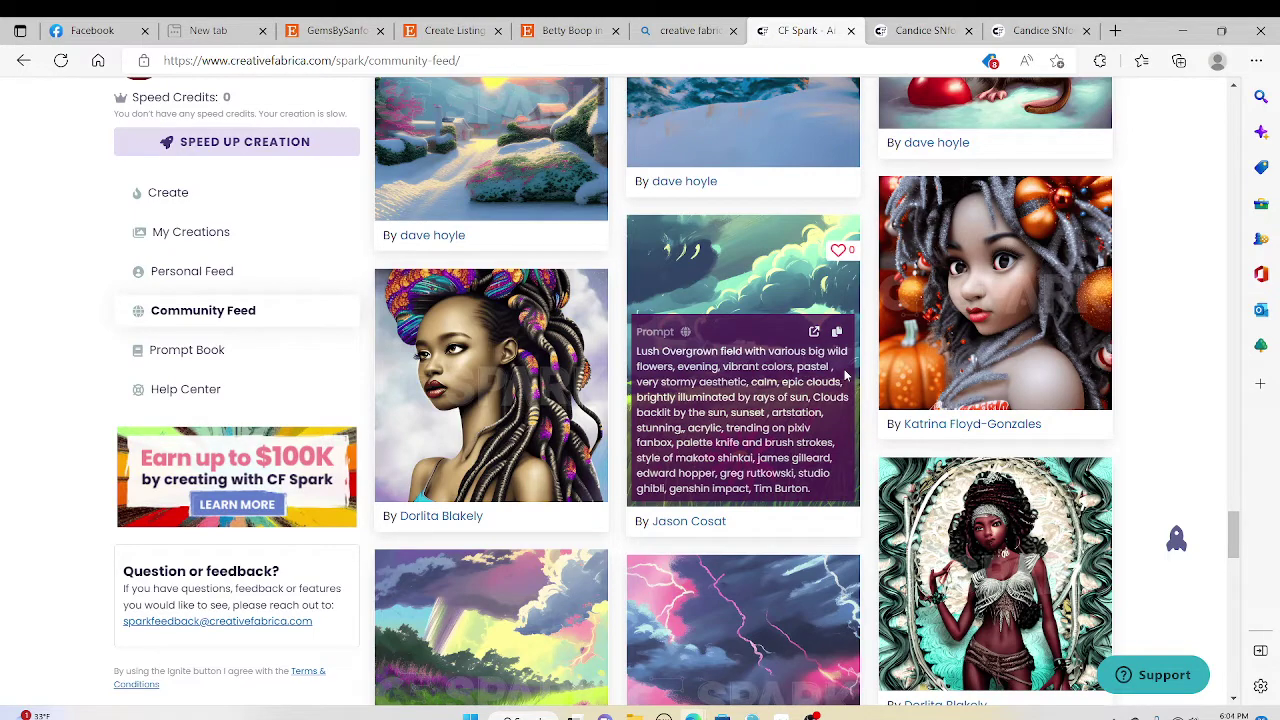
Load more feed creations, reaching the Christmas mice, snowy cabin and Japanese street images
{"action": "scroll", "coordinate": [1048, 342], "scroll_direction": "down", "scroll_amount": 3}
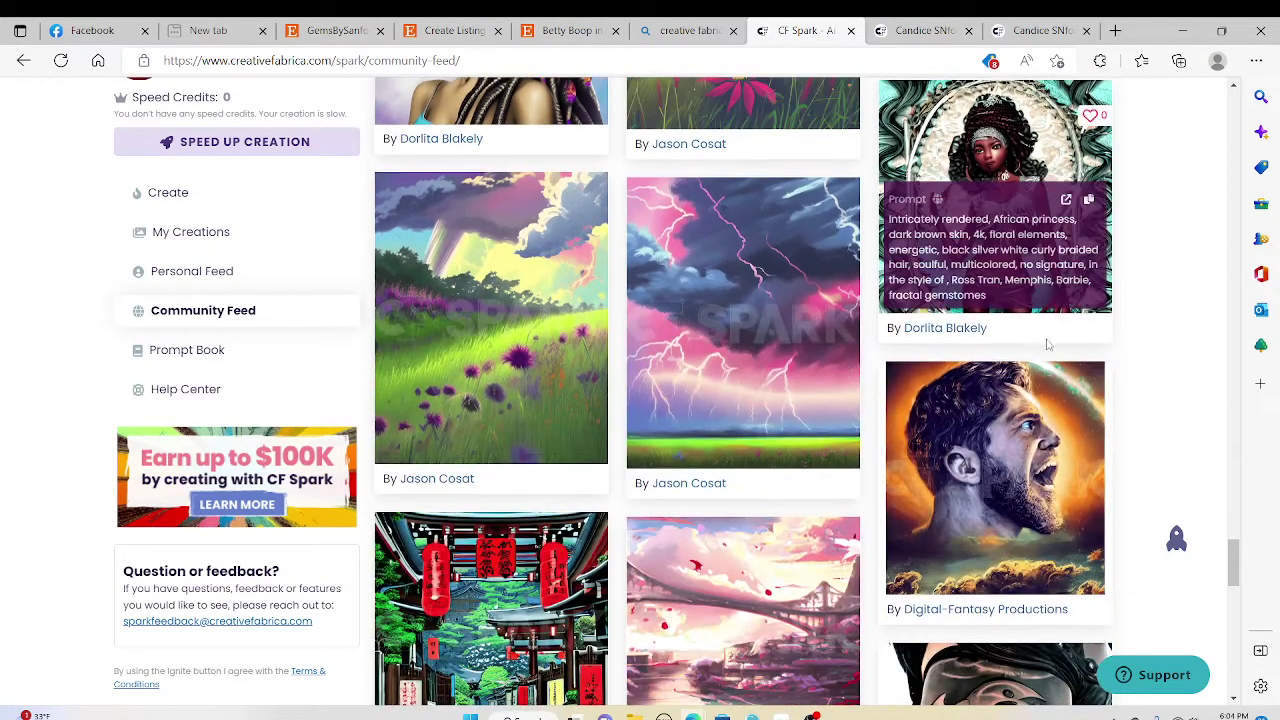
{"action": "scroll", "coordinate": [888, 248], "scroll_direction": "down", "scroll_amount": 2}
{"action": "scroll", "coordinate": [910, 255], "scroll_direction": "down", "scroll_amount": 3}
{"action": "scroll", "coordinate": [942, 238], "scroll_direction": "down", "scroll_amount": 3}
{"action": "scroll", "coordinate": [950, 244], "scroll_direction": "down", "scroll_amount": 4}
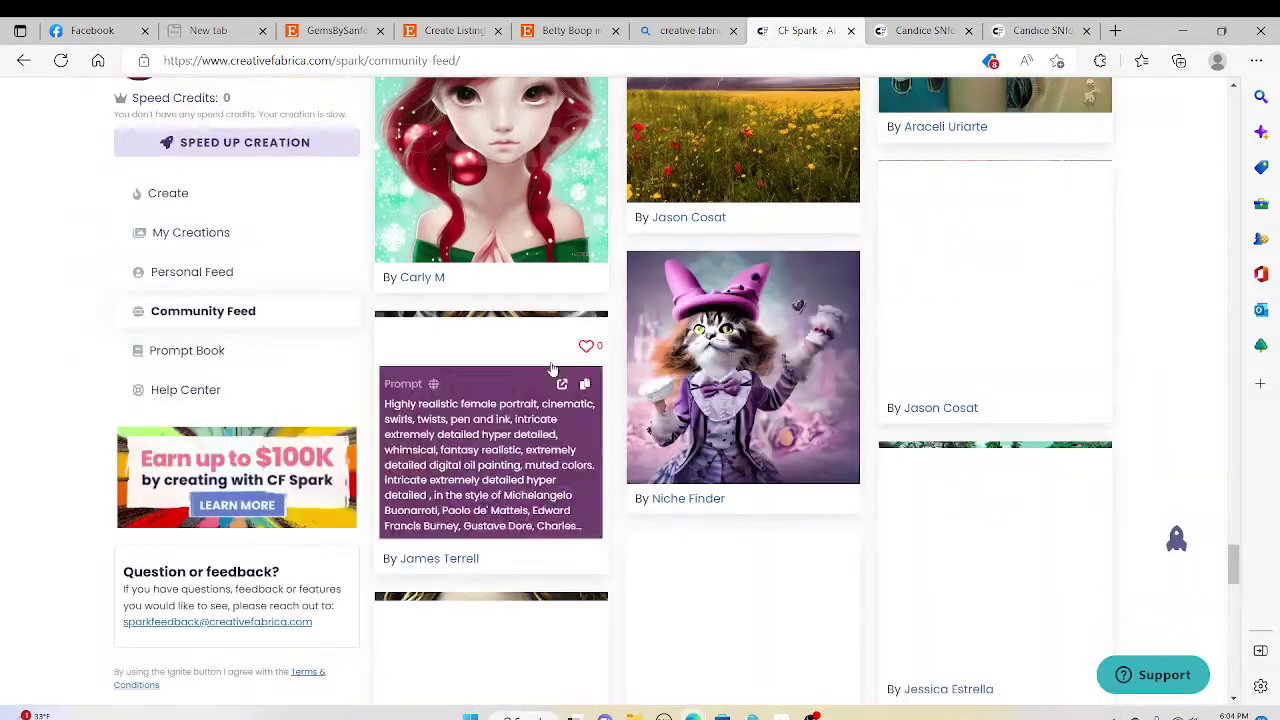
{"action": "scroll", "coordinate": [930, 330], "scroll_direction": "down", "scroll_amount": 1}
{"action": "scroll", "coordinate": [915, 413], "scroll_direction": "down", "scroll_amount": 3}
{"action": "scroll", "coordinate": [915, 413], "scroll_direction": "down", "scroll_amount": 1}
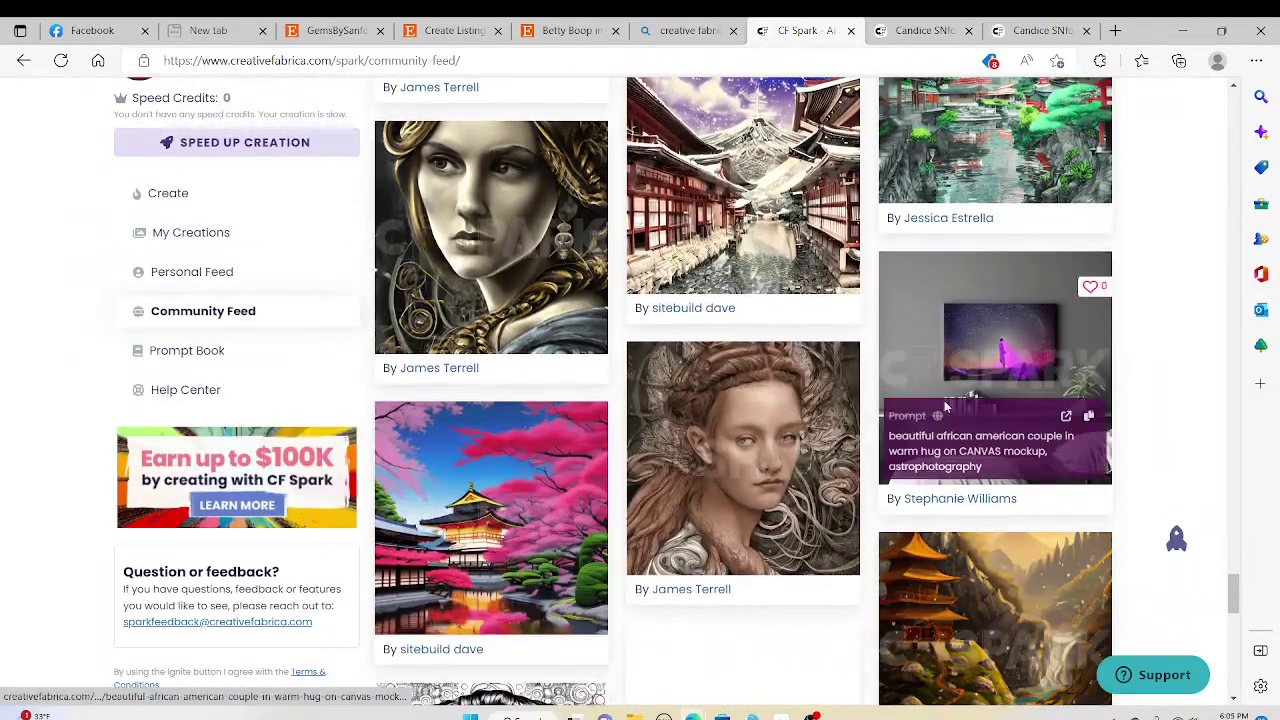
{"action": "scroll", "coordinate": [925, 405], "scroll_direction": "down", "scroll_amount": 2}
{"action": "scroll", "coordinate": [934, 400], "scroll_direction": "down", "scroll_amount": 2}
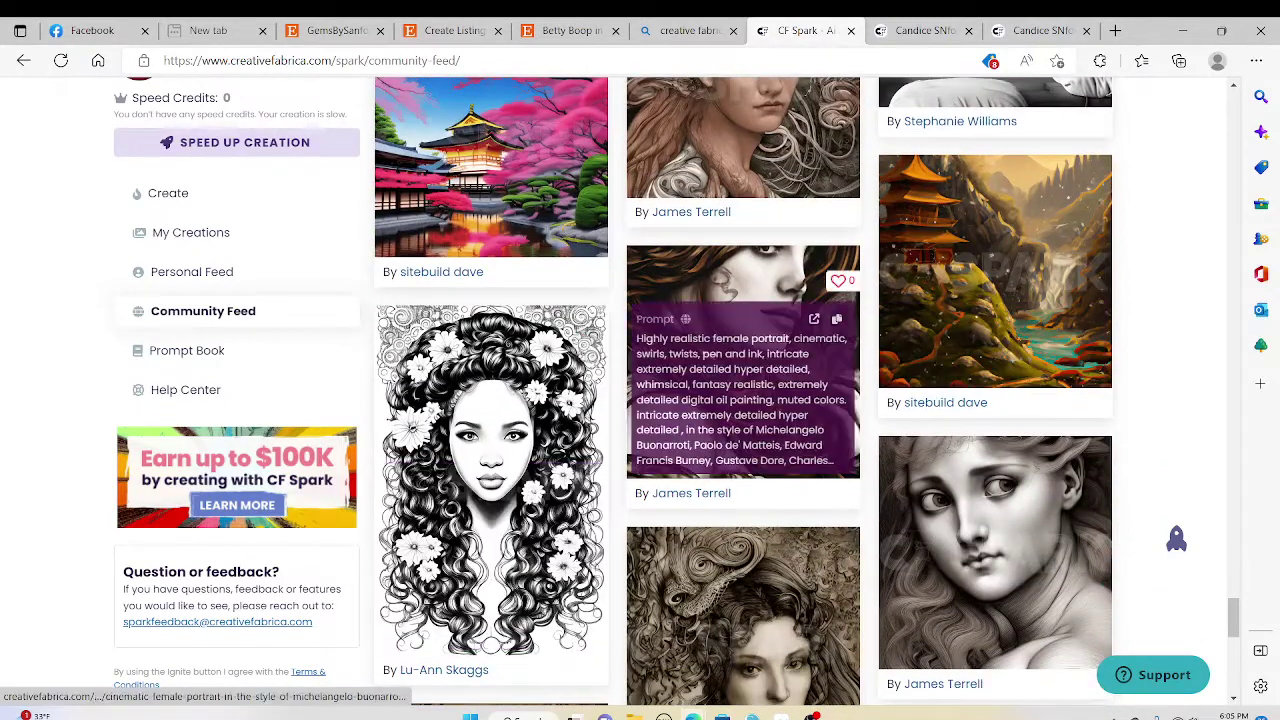
{"action": "scroll", "coordinate": [745, 300], "scroll_direction": "down", "scroll_amount": 1}
{"action": "scroll", "coordinate": [745, 300], "scroll_direction": "down", "scroll_amount": 2}
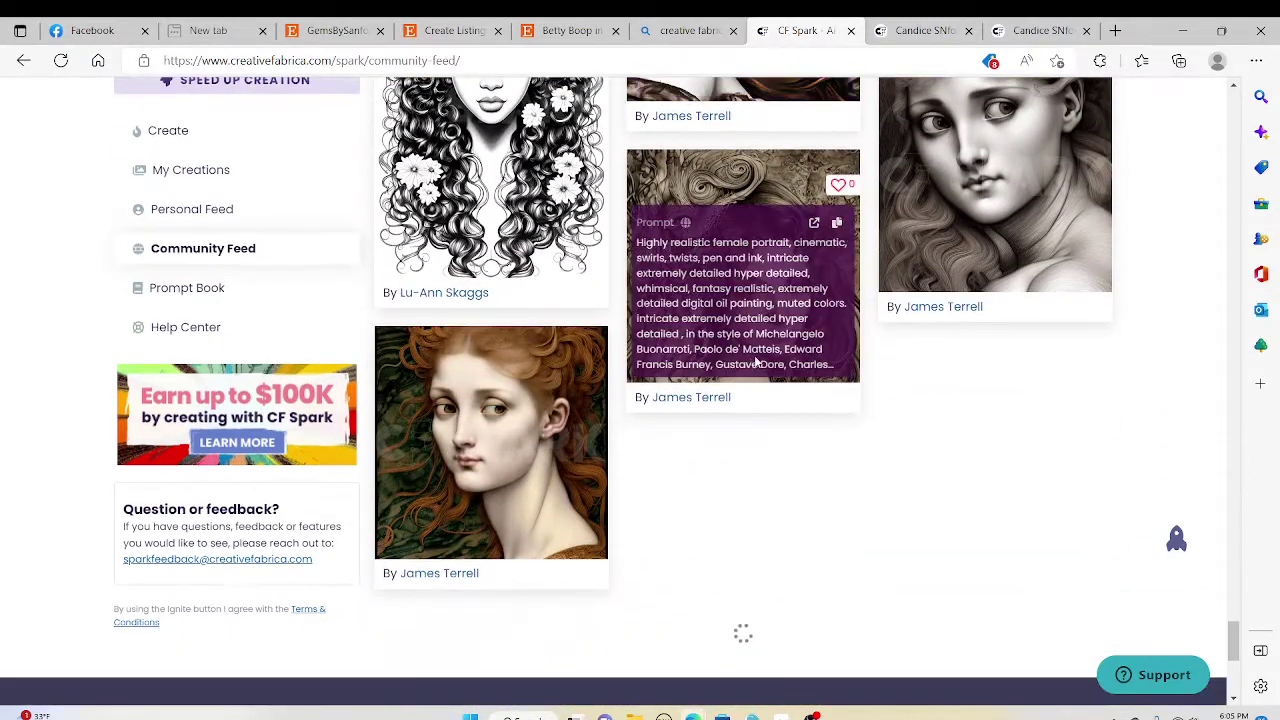
{"action": "scroll", "coordinate": [745, 330], "scroll_direction": "down", "scroll_amount": 3}
{"action": "scroll", "coordinate": [745, 350], "scroll_direction": "down", "scroll_amount": 2}
{"action": "scroll", "coordinate": [428, 440], "scroll_direction": "down", "scroll_amount": 2}
{"action": "scroll", "coordinate": [551, 443], "scroll_direction": "down", "scroll_amount": 3}
{"action": "scroll", "coordinate": [841, 377], "scroll_direction": "down", "scroll_amount": 3}
{"action": "scroll", "coordinate": [815, 395], "scroll_direction": "down", "scroll_amount": 2}
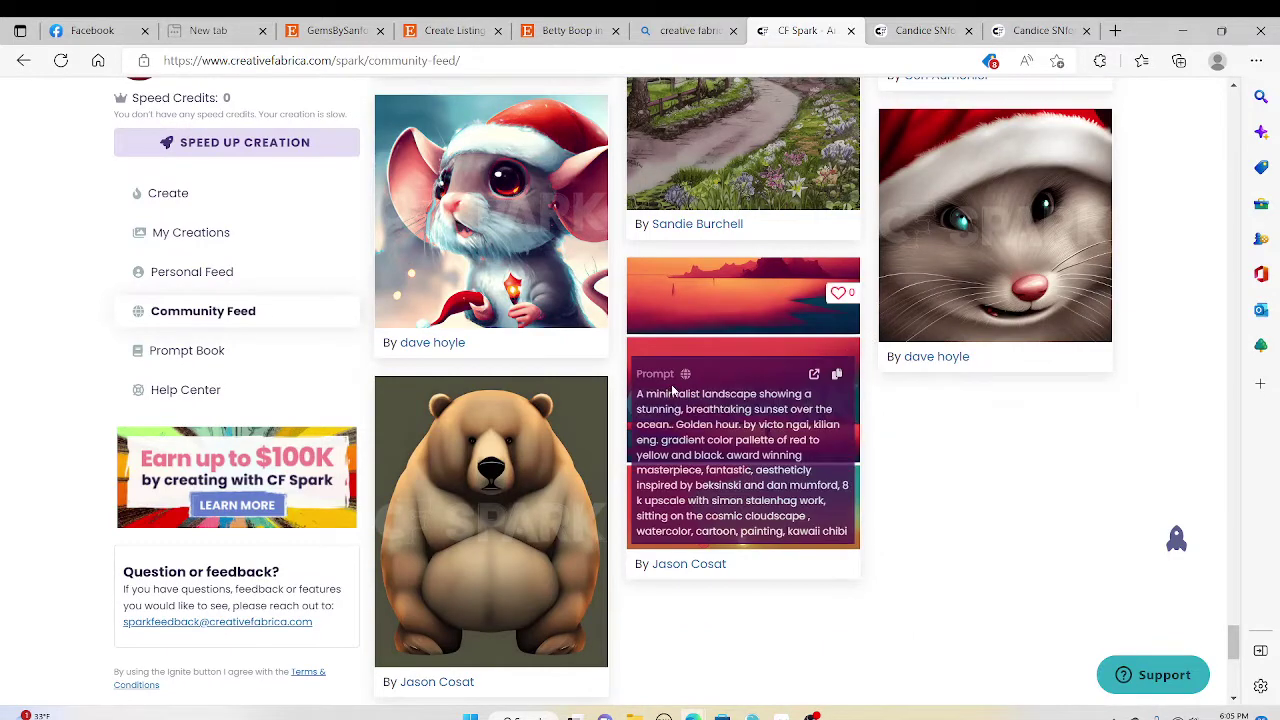
{"action": "scroll", "coordinate": [760, 390], "scroll_direction": "down", "scroll_amount": 1}
{"action": "scroll", "coordinate": [656, 427], "scroll_direction": "down", "scroll_amount": 3}
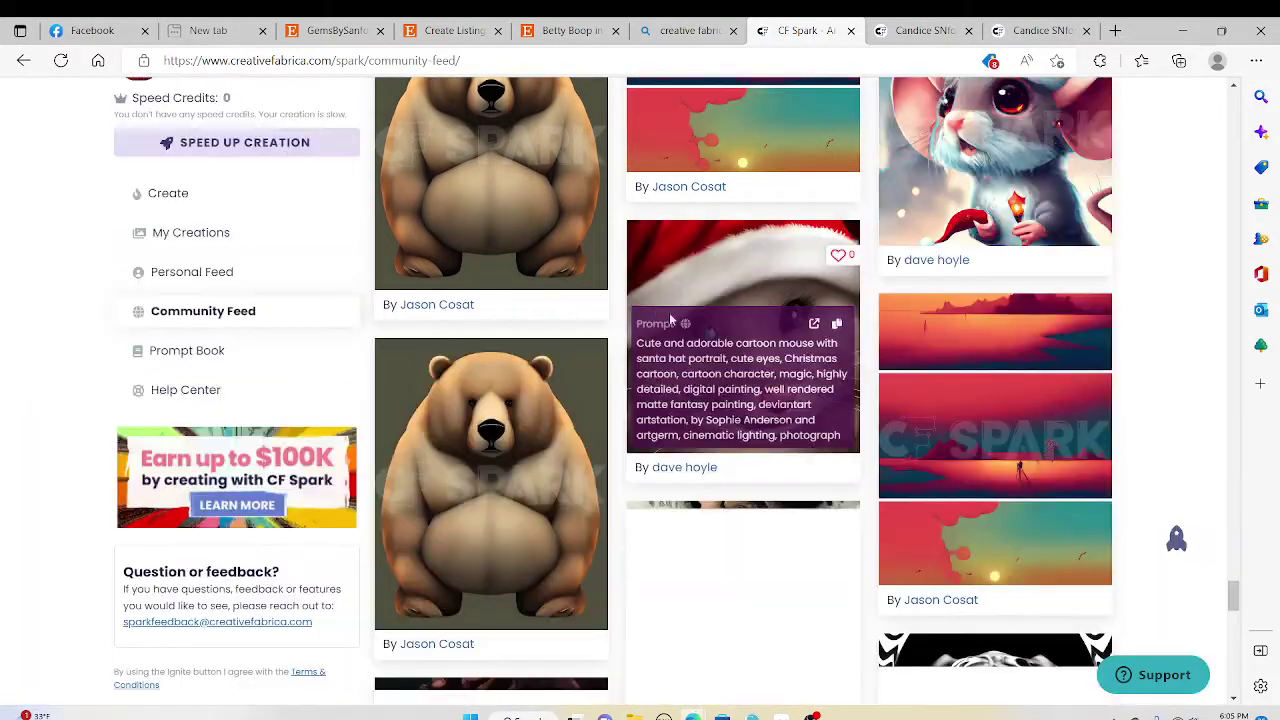
{"action": "scroll", "coordinate": [655, 410], "scroll_direction": "down", "scroll_amount": 2}
{"action": "scroll", "coordinate": [653, 385], "scroll_direction": "down", "scroll_amount": 3}
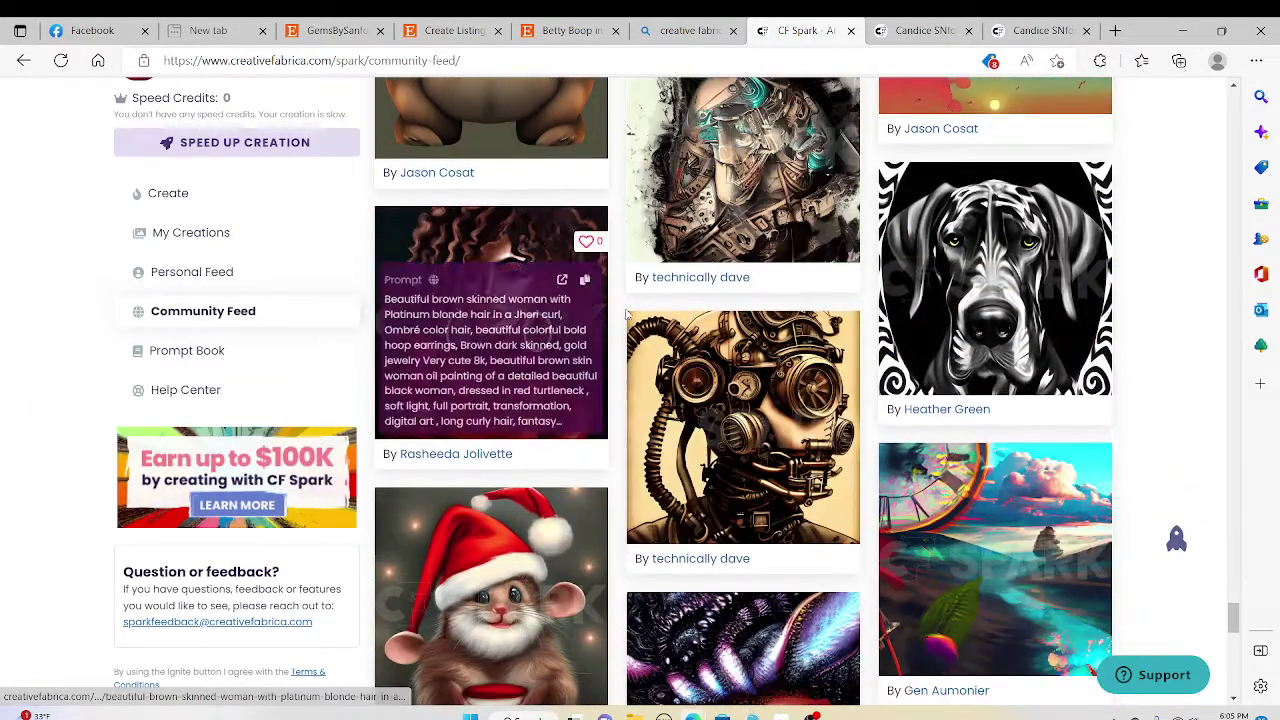
{"action": "scroll", "coordinate": [653, 376], "scroll_direction": "down", "scroll_amount": 2}
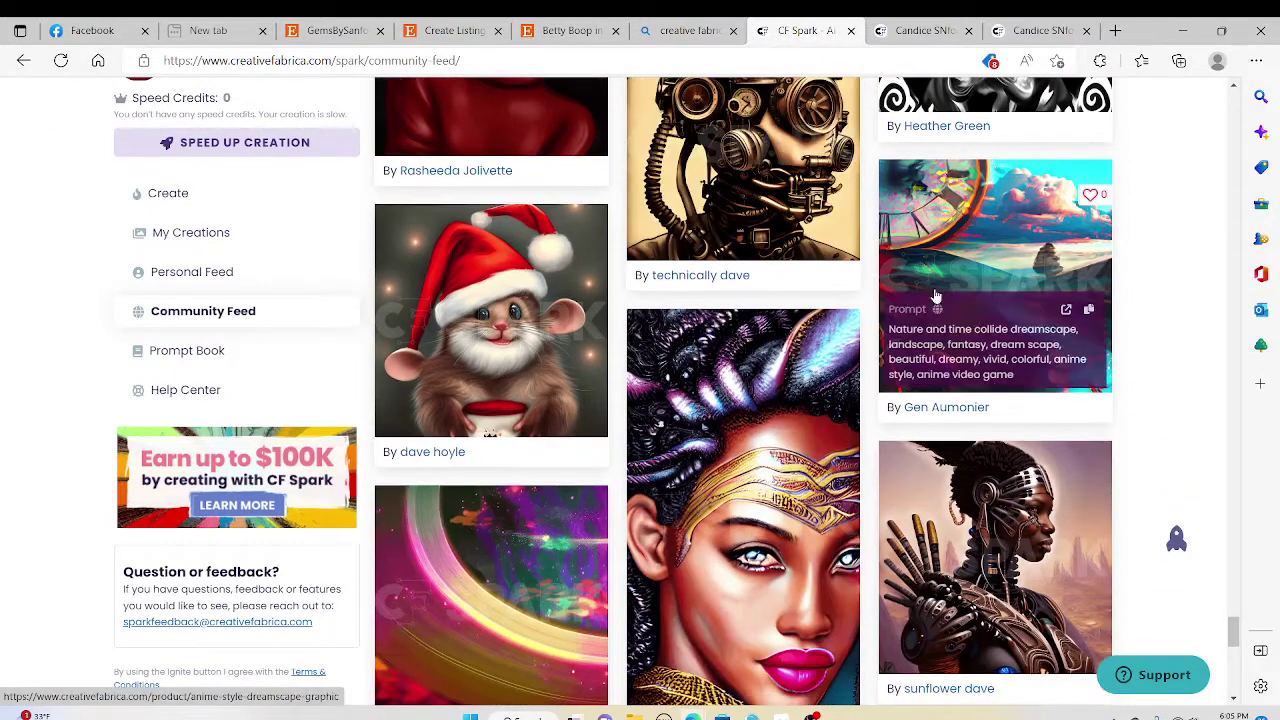
{"action": "scroll", "coordinate": [742, 500], "scroll_direction": "down", "scroll_amount": 2}
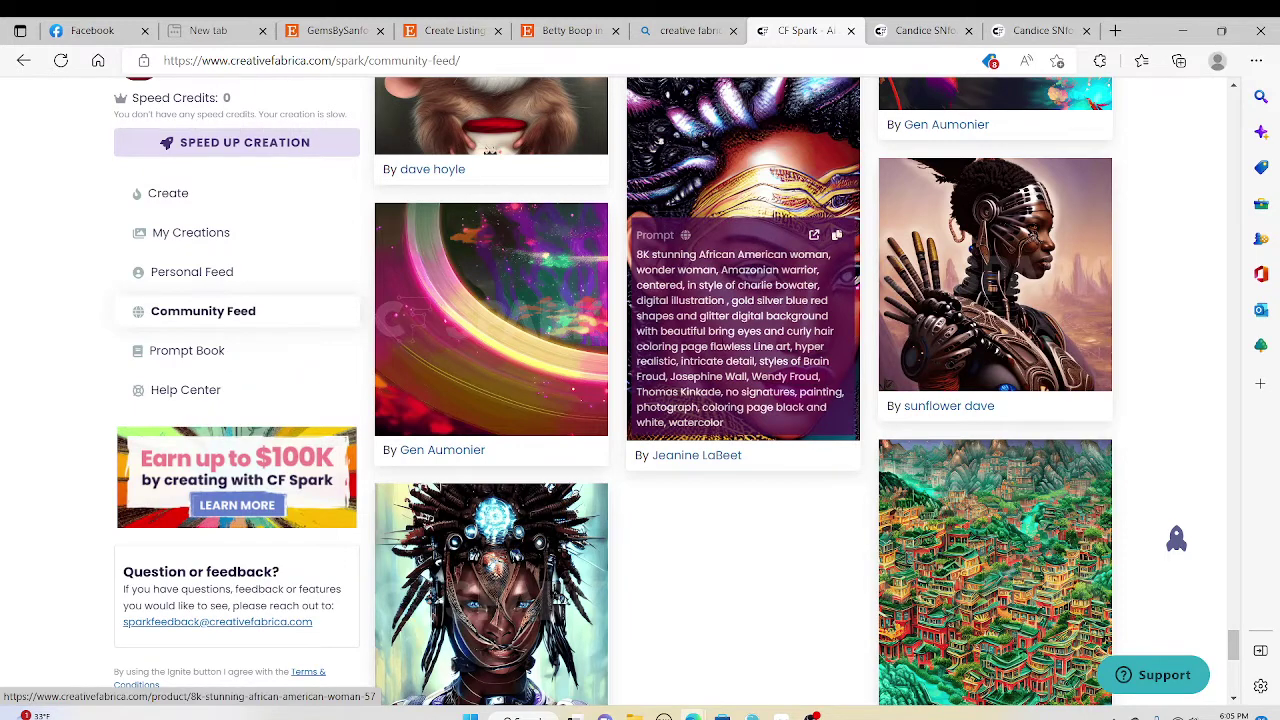
{"action": "scroll", "coordinate": [693, 357], "scroll_direction": "down", "scroll_amount": 3}
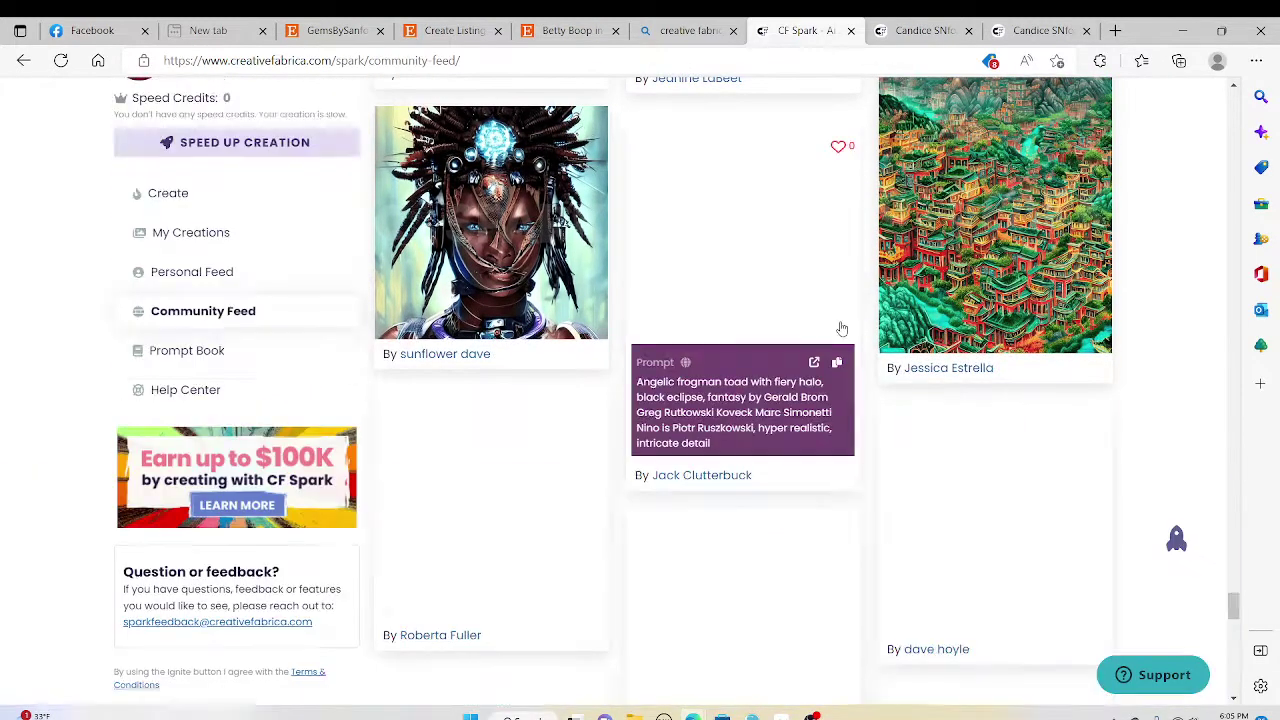
{"action": "scroll", "coordinate": [808, 325], "scroll_direction": "down", "scroll_amount": 3}
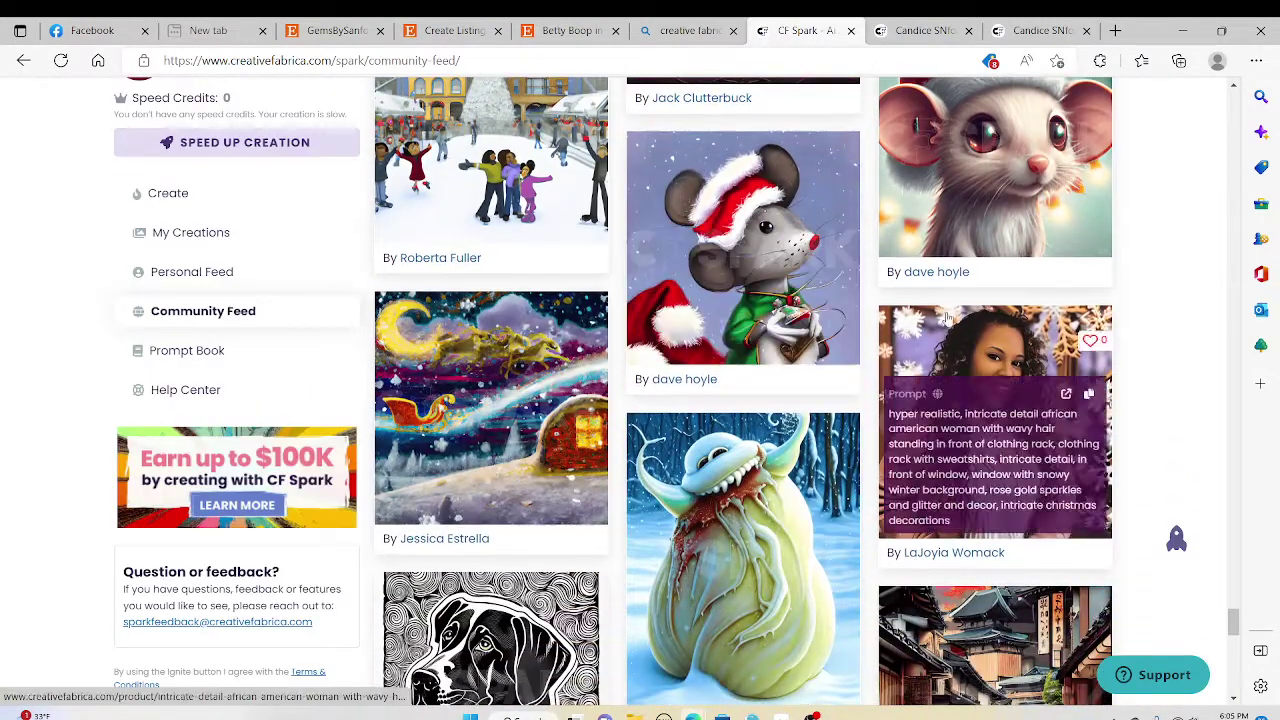
{"action": "scroll", "coordinate": [748, 315], "scroll_direction": "down", "scroll_amount": 5}
{"action": "scroll", "coordinate": [748, 315], "scroll_direction": "down", "scroll_amount": 2}
{"action": "scroll", "coordinate": [1013, 285], "scroll_direction": "down", "scroll_amount": 2}
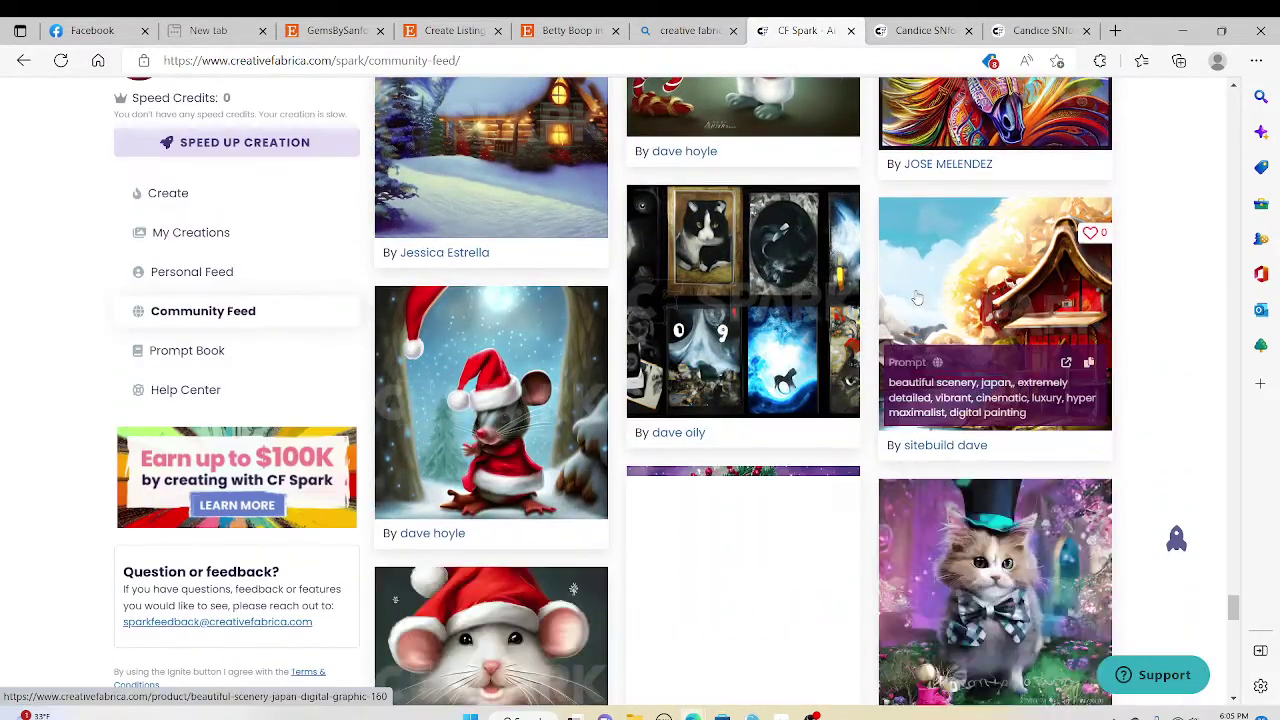
{"action": "scroll", "coordinate": [850, 270], "scroll_direction": "up", "scroll_amount": 3}
{"action": "scroll", "coordinate": [773, 238], "scroll_direction": "up", "scroll_amount": 2}
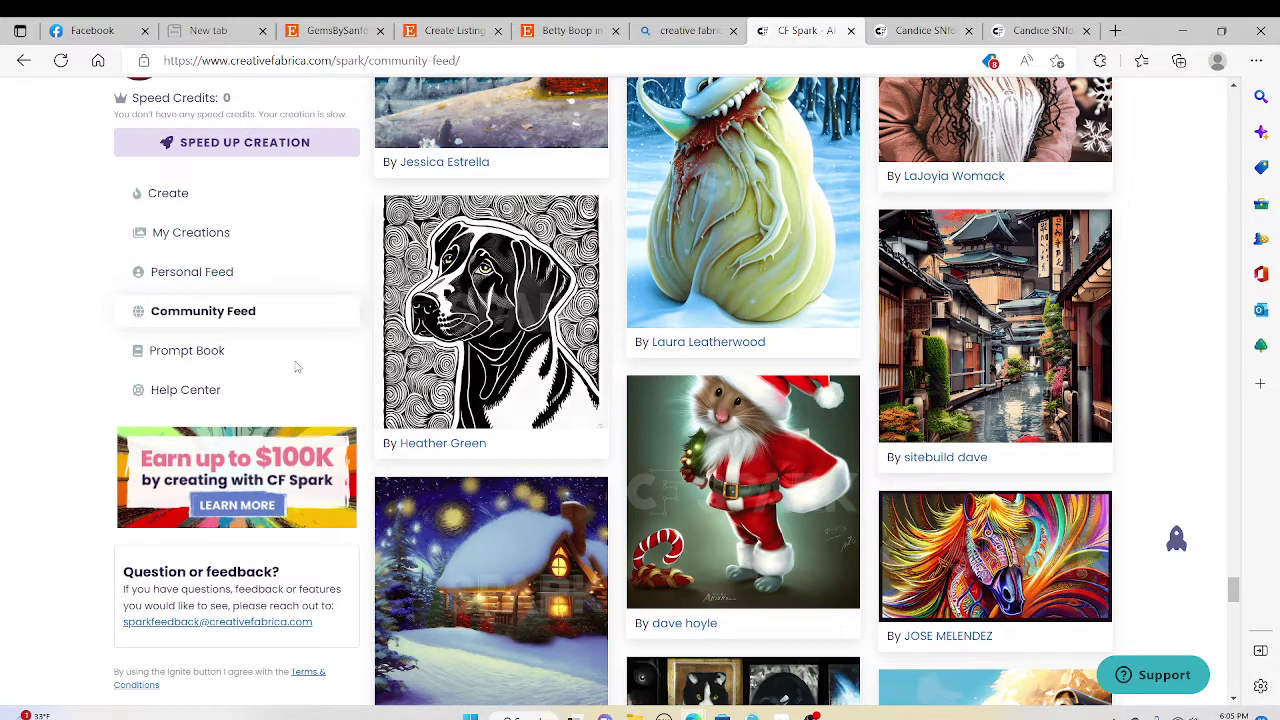
Open the Prompt Book and read through its tips and example prompts
{"action": "left_click", "coordinate": [165, 354]}
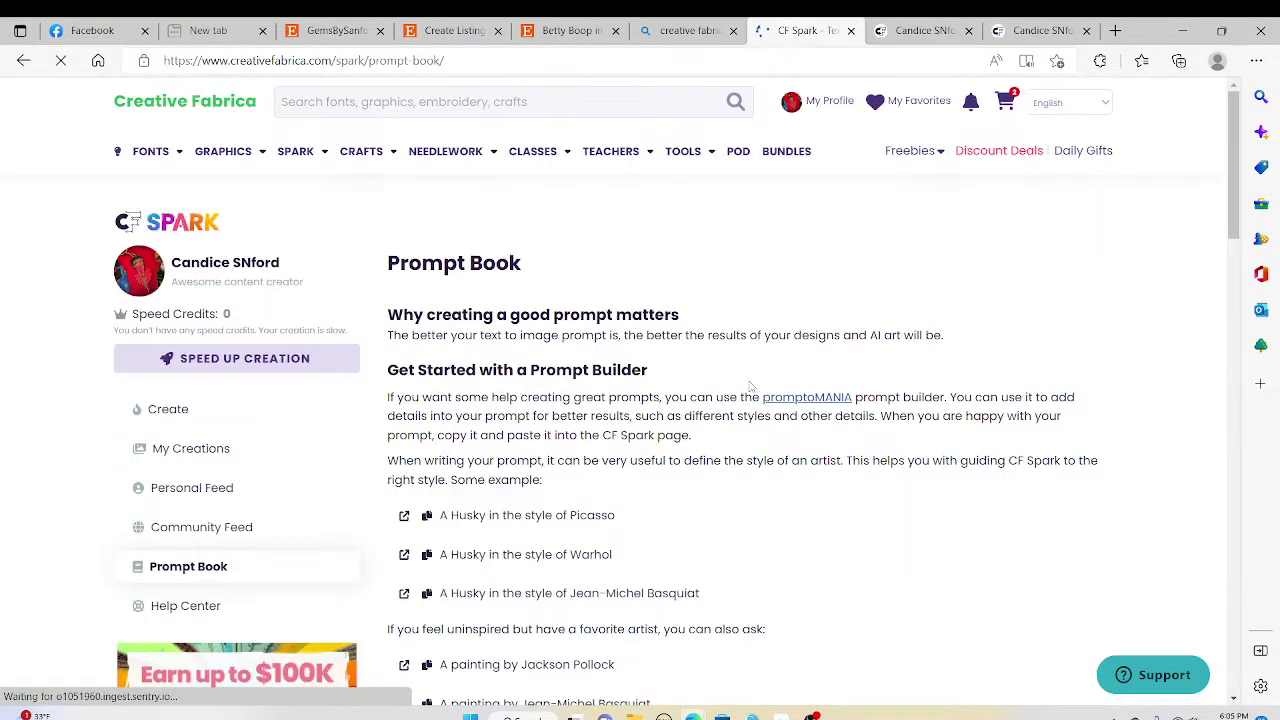
{"action": "scroll", "coordinate": [738, 386], "scroll_direction": "down", "scroll_amount": 4}
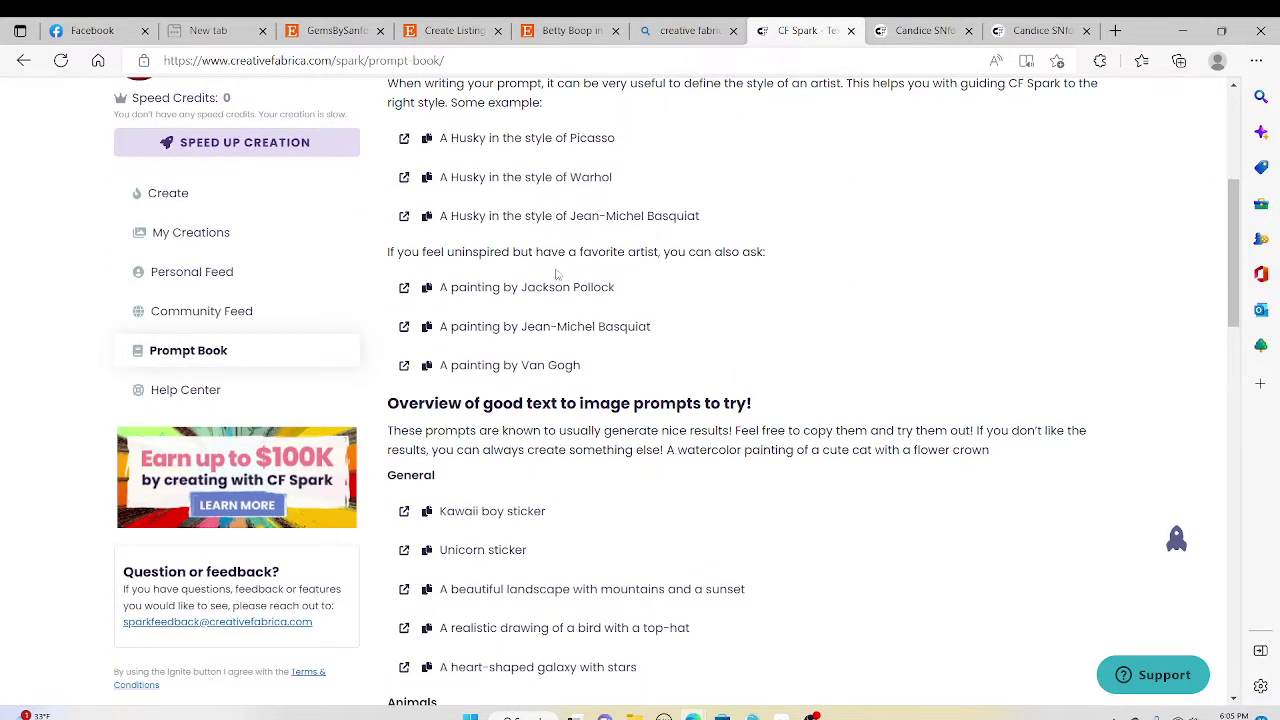
{"action": "scroll", "coordinate": [537, 247], "scroll_direction": "up", "scroll_amount": 1}
{"action": "scroll", "coordinate": [537, 247], "scroll_direction": "up", "scroll_amount": 2}
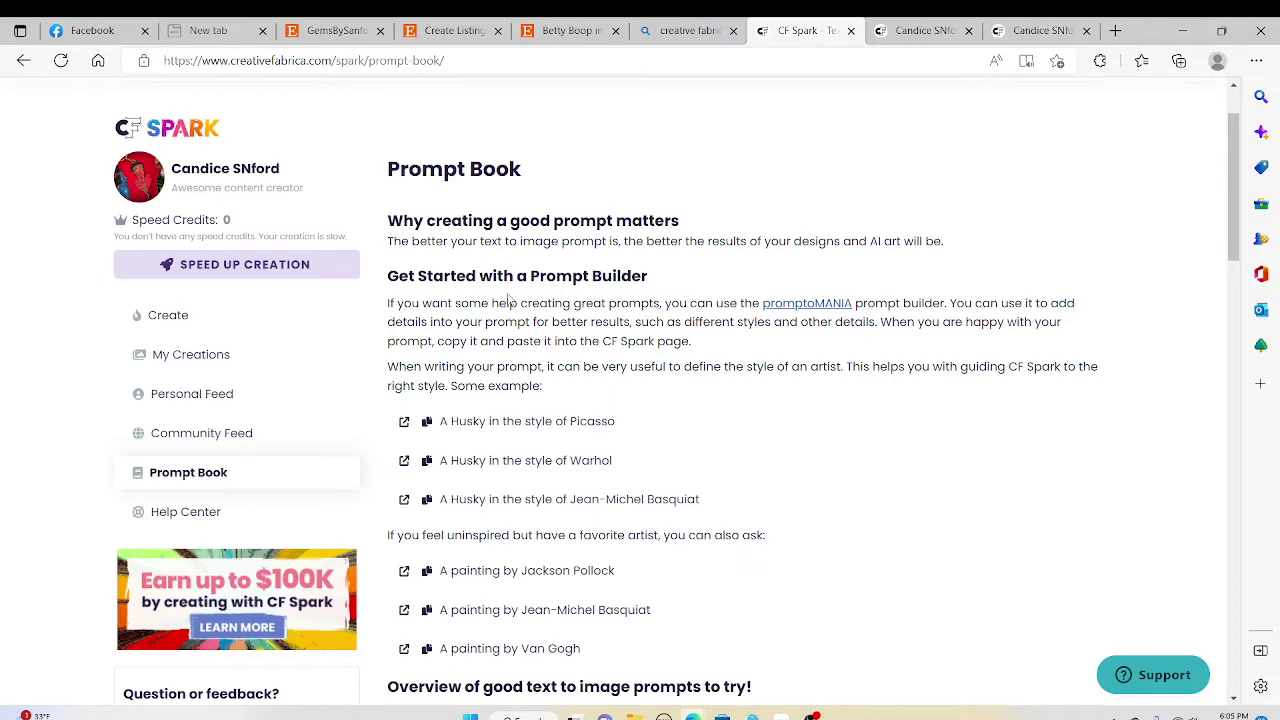
{"action": "scroll", "coordinate": [645, 297], "scroll_direction": "down", "scroll_amount": 2}
{"action": "scroll", "coordinate": [652, 297], "scroll_direction": "down", "scroll_amount": 3}
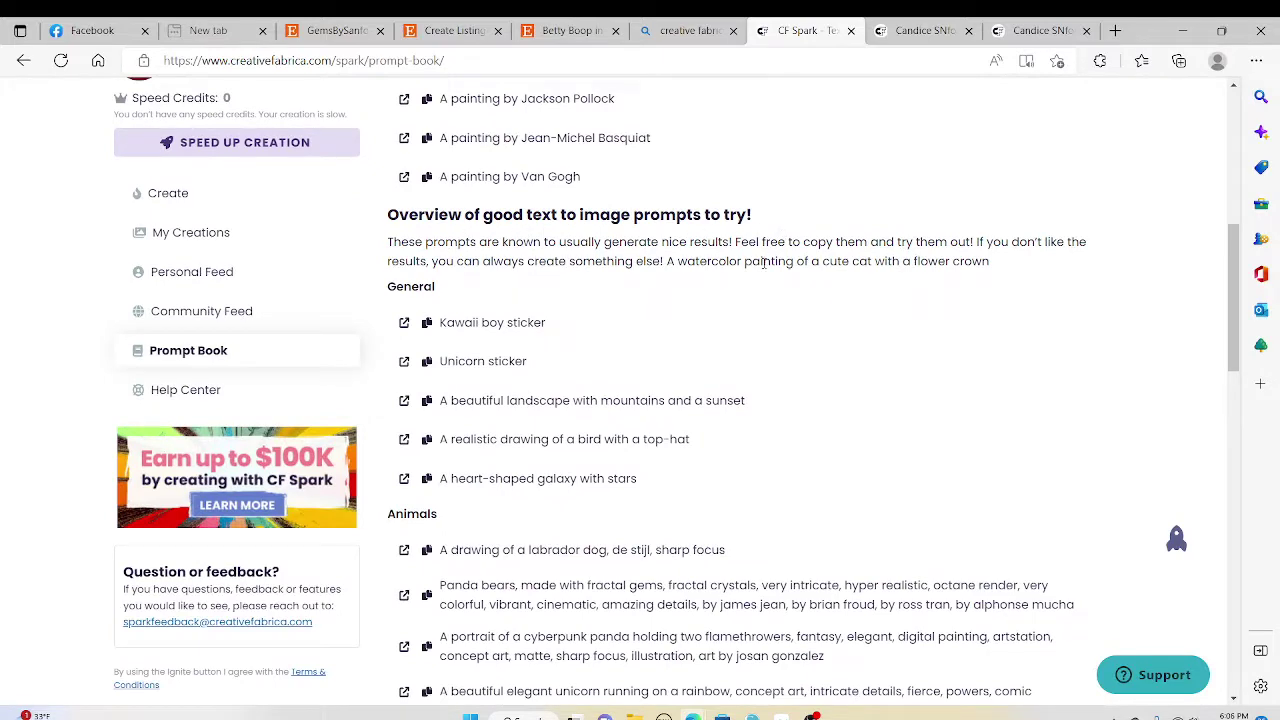
{"action": "scroll", "coordinate": [786, 303], "scroll_direction": "down", "scroll_amount": 4}
{"action": "scroll", "coordinate": [782, 305], "scroll_direction": "down", "scroll_amount": 2}
{"action": "scroll", "coordinate": [779, 306], "scroll_direction": "down", "scroll_amount": 2}
{"action": "scroll", "coordinate": [775, 308], "scroll_direction": "down", "scroll_amount": 2}
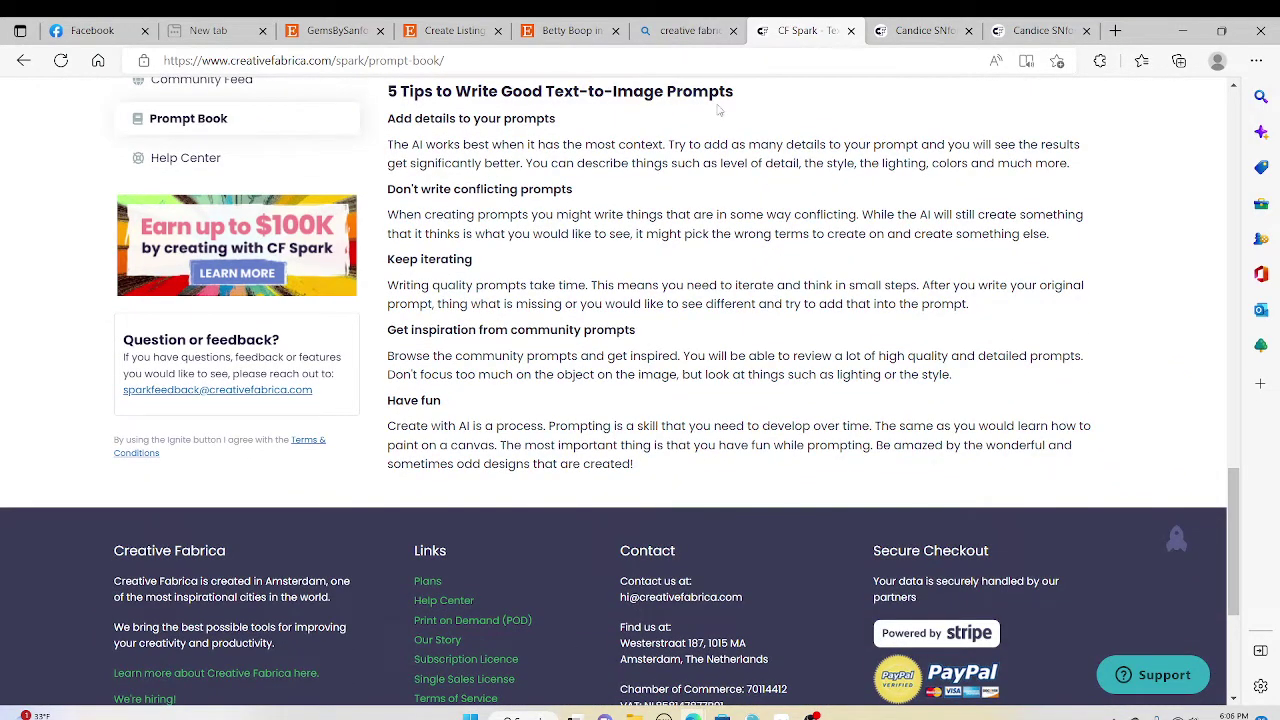
Scroll the Prompt Book back up to the top
{"action": "scroll", "coordinate": [630, 278], "scroll_direction": "up", "scroll_amount": 1}
{"action": "scroll", "coordinate": [700, 230], "scroll_direction": "up", "scroll_amount": 2}
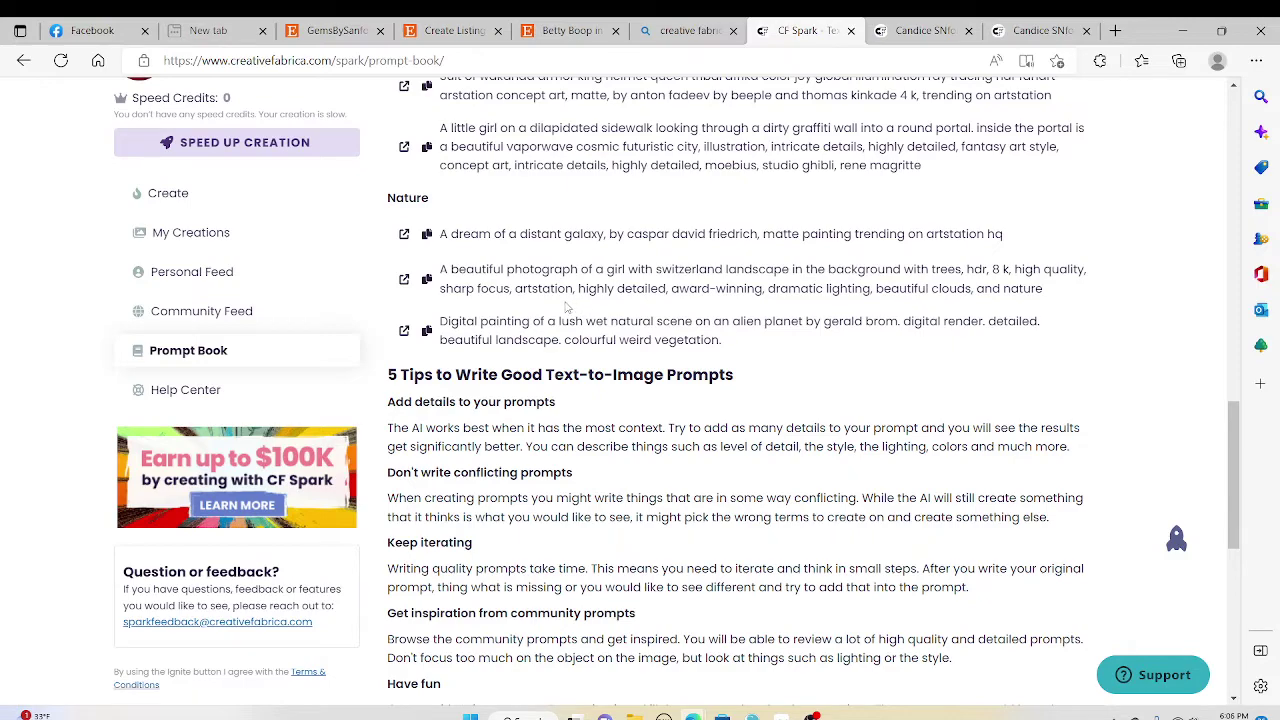
{"action": "scroll", "coordinate": [565, 307], "scroll_direction": "up", "scroll_amount": 3}
{"action": "scroll", "coordinate": [565, 305], "scroll_direction": "up", "scroll_amount": 1}
{"action": "scroll", "coordinate": [565, 300], "scroll_direction": "up", "scroll_amount": 3}
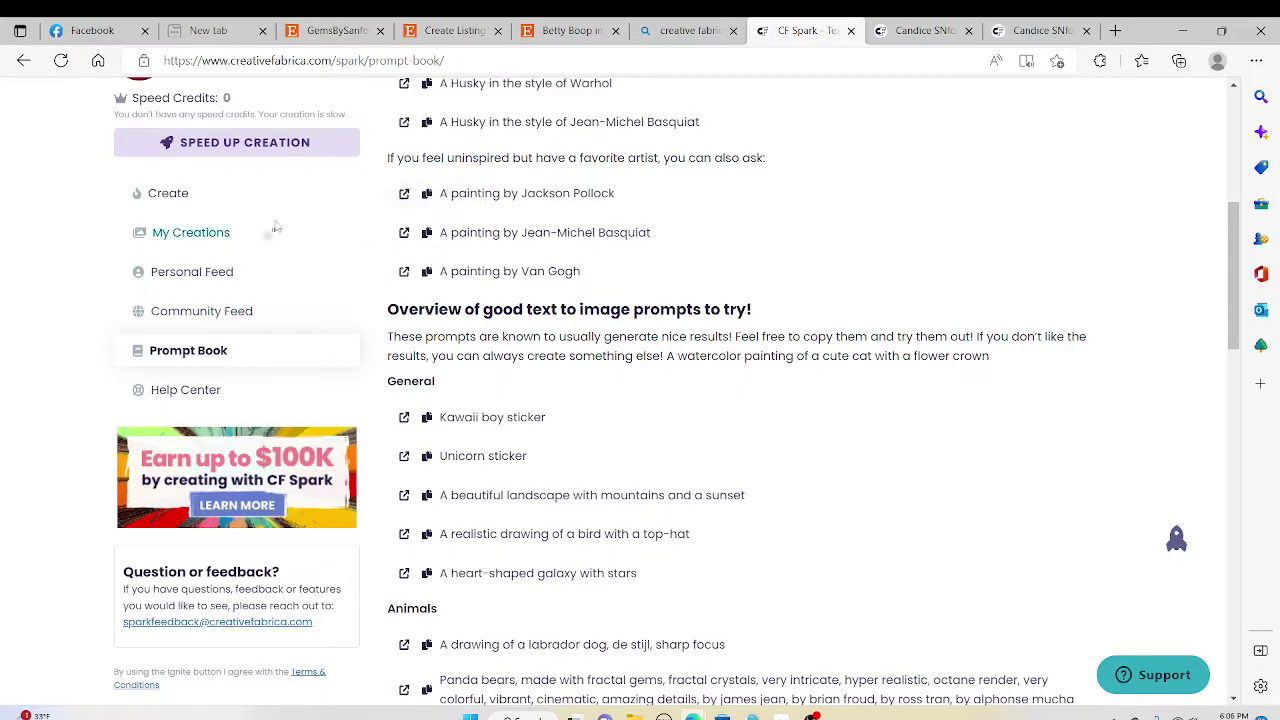
{"action": "scroll", "coordinate": [263, 250], "scroll_direction": "up", "scroll_amount": 2}
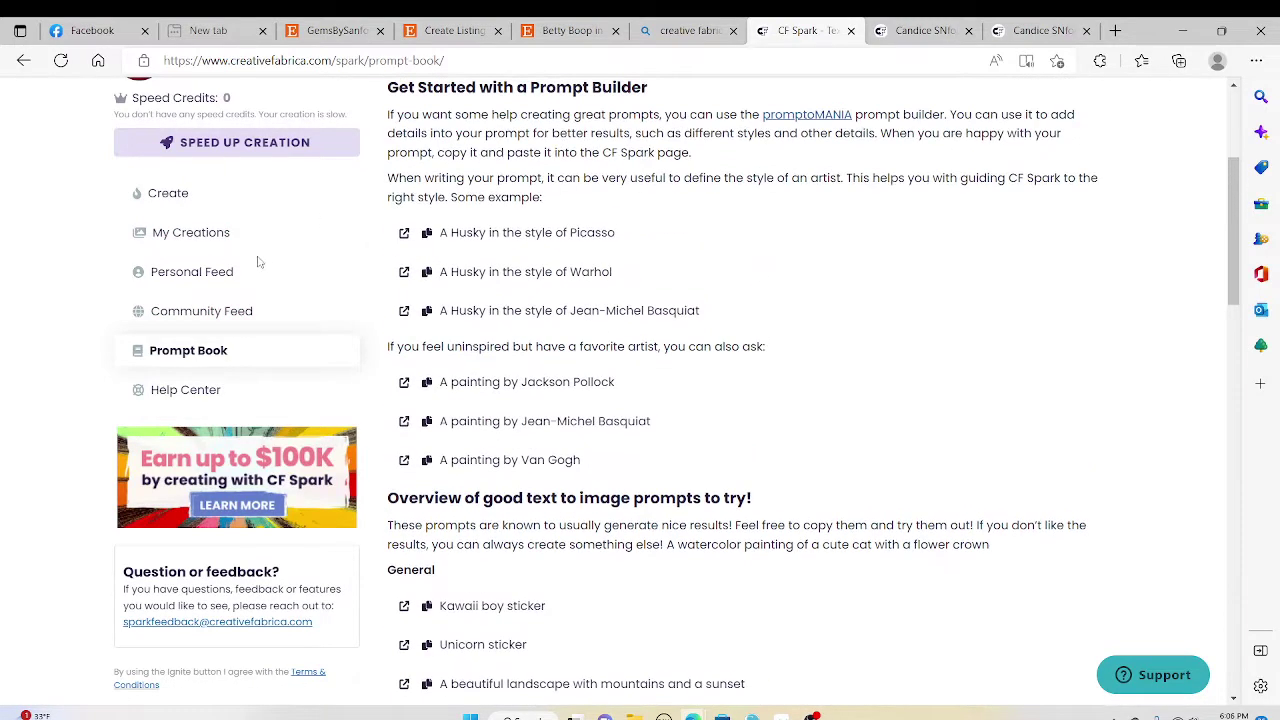
{"action": "scroll", "coordinate": [255, 258], "scroll_direction": "up", "scroll_amount": 1}
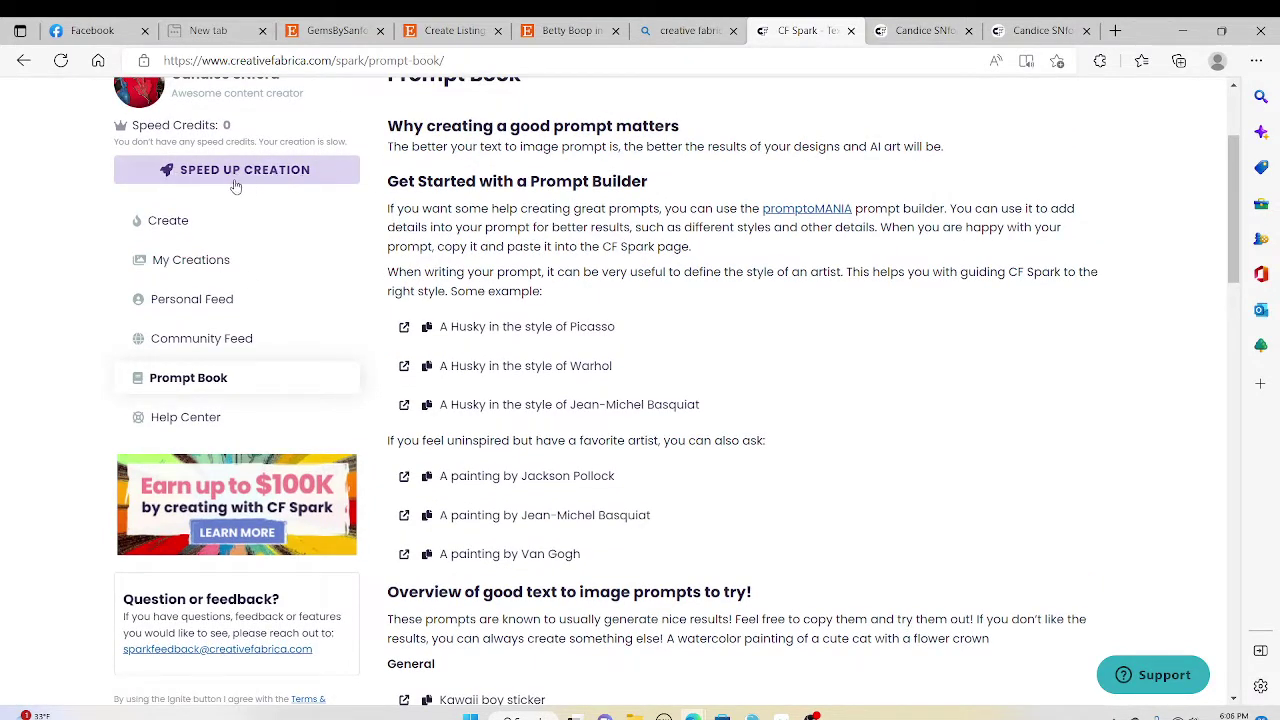
{"action": "scroll", "coordinate": [255, 180], "scroll_direction": "up", "scroll_amount": 1}
{"action": "scroll", "coordinate": [330, 222], "scroll_direction": "up", "scroll_amount": 1}
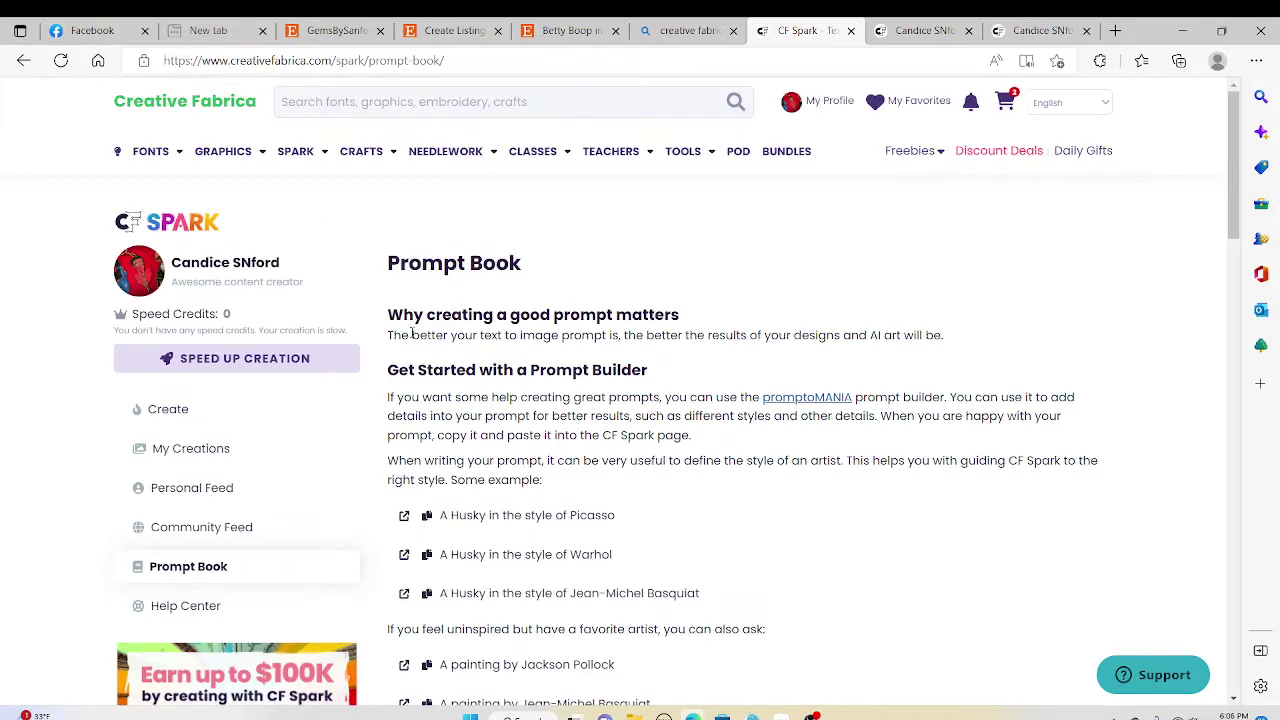
Glance at the Bing results, back to Prompt Book, then the first creator profile
{"action": "left_click", "coordinate": [690, 30]}
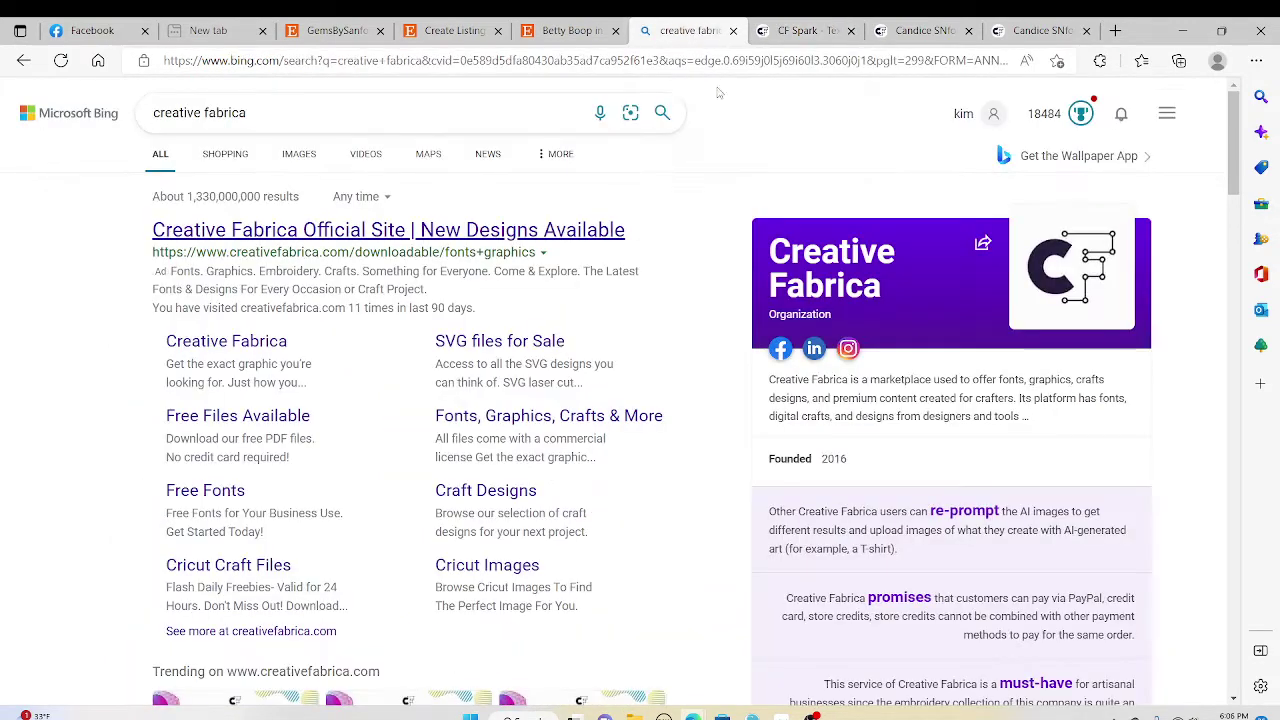
{"action": "left_click", "coordinate": [815, 29]}
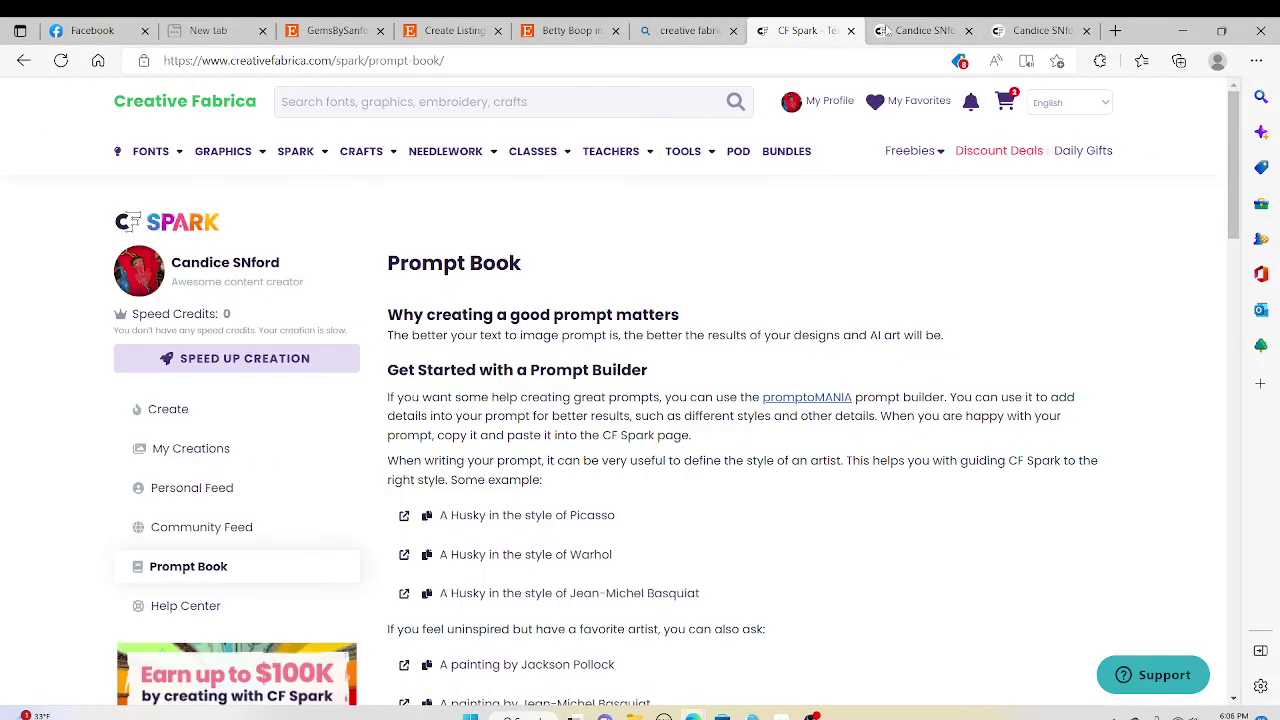
{"action": "left_click", "coordinate": [913, 31]}
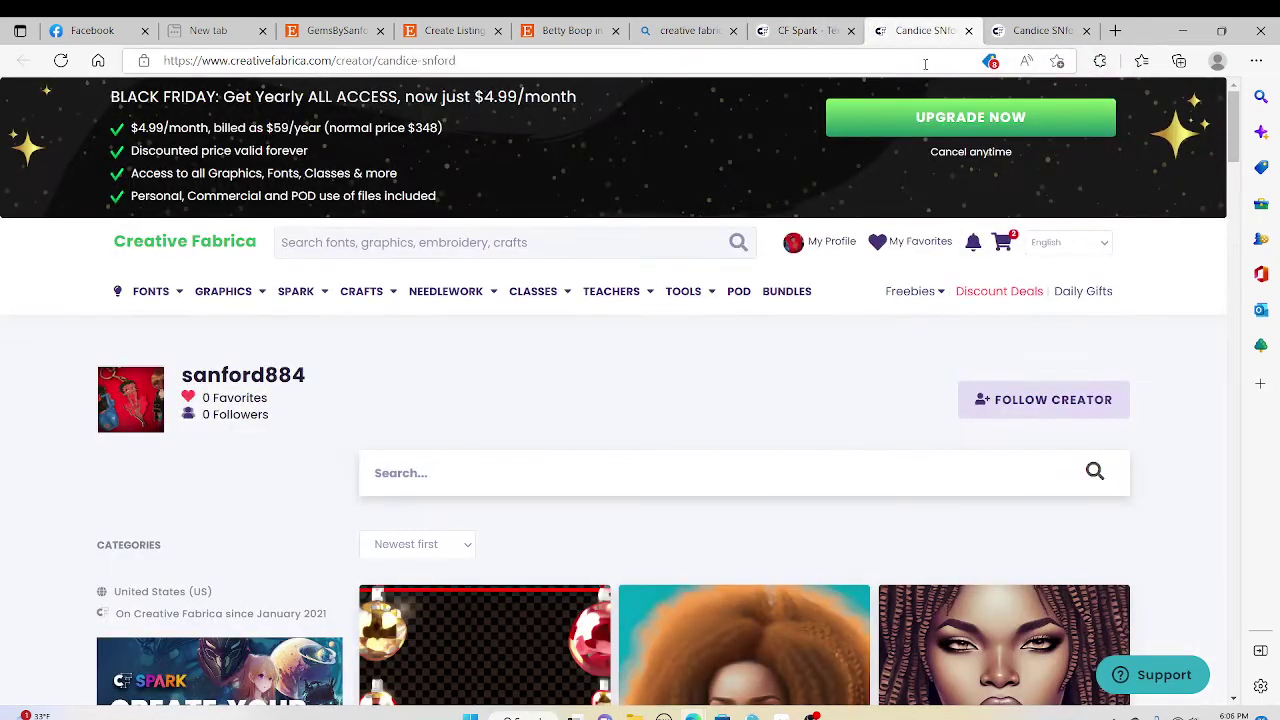
{"action": "scroll", "coordinate": [641, 296], "scroll_direction": "down", "scroll_amount": 4}
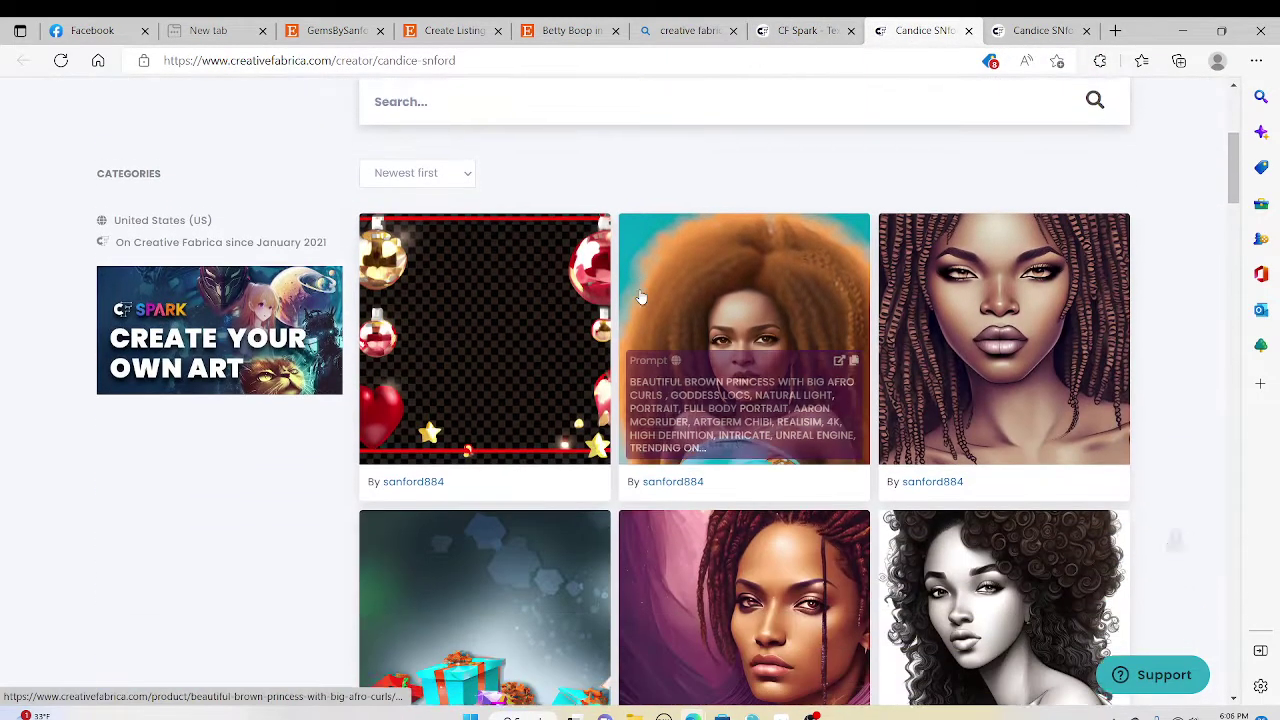
{"action": "scroll", "coordinate": [671, 294], "scroll_direction": "up", "scroll_amount": 2}
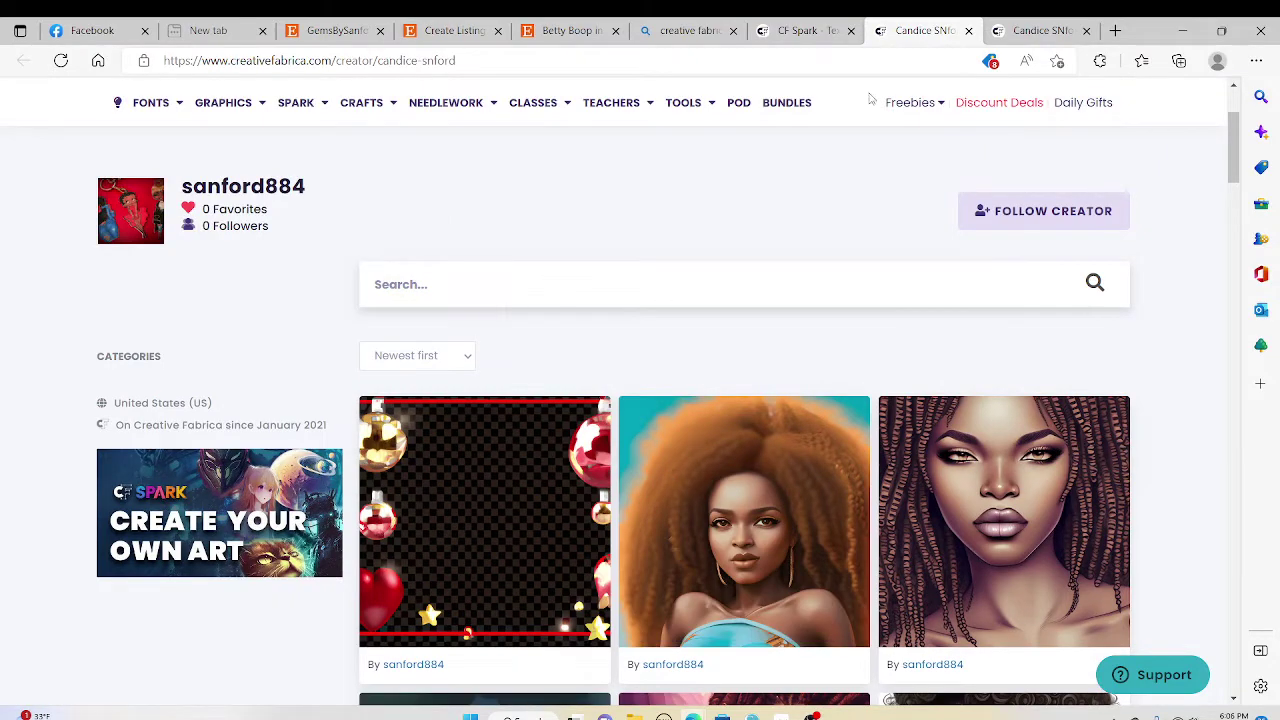
{"action": "left_click", "coordinate": [1040, 30]}
{"action": "mouse_move", "coordinate": [616, 291]}
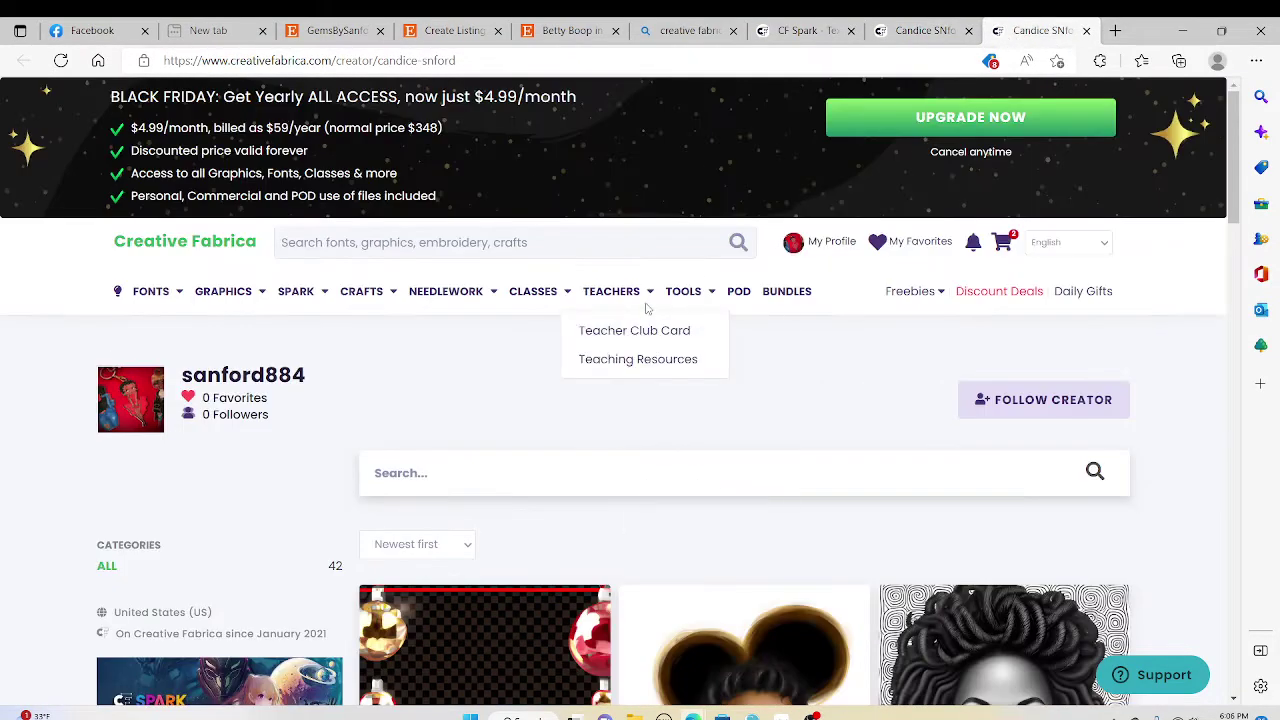
{"action": "scroll", "coordinate": [636, 310], "scroll_direction": "down", "scroll_amount": 2}
{"action": "scroll", "coordinate": [626, 309], "scroll_direction": "down", "scroll_amount": 2}
{"action": "scroll", "coordinate": [626, 312], "scroll_direction": "up", "scroll_amount": 2}
{"action": "scroll", "coordinate": [626, 314], "scroll_direction": "up", "scroll_amount": 1}
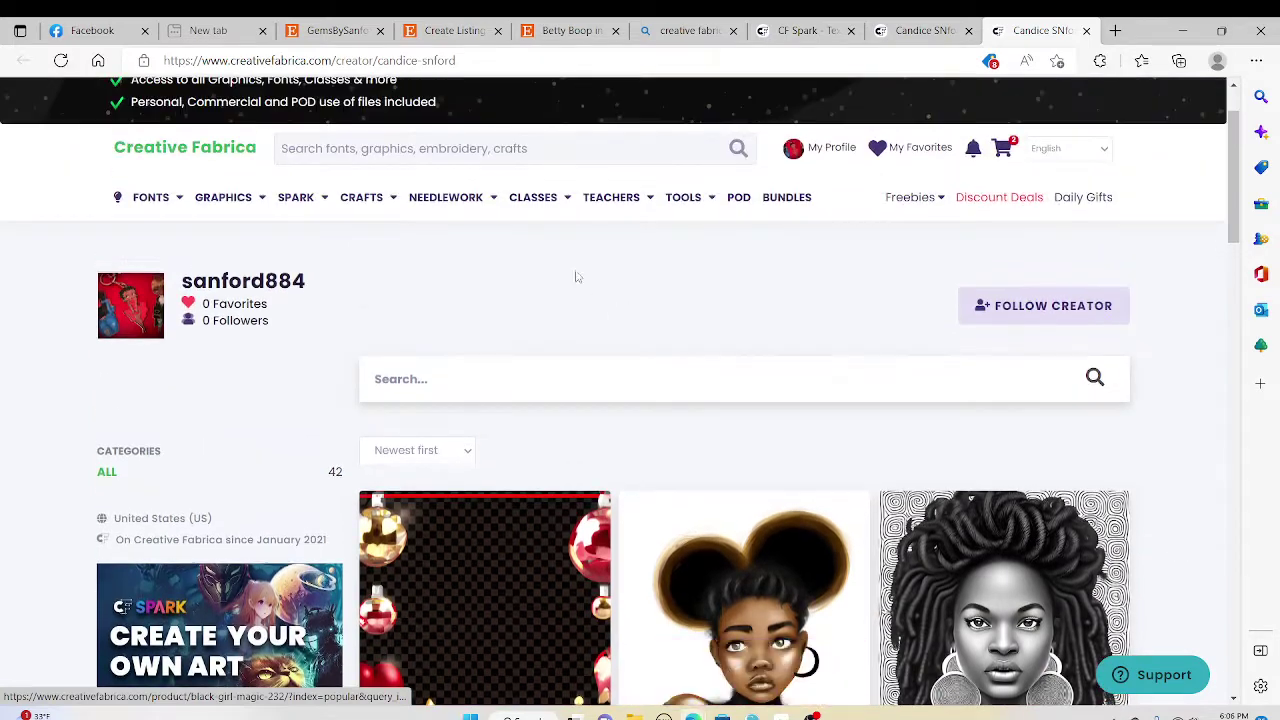
Open Spark > Create Designs and view the late-November 2022 creations
{"action": "mouse_move", "coordinate": [296, 291]}
{"action": "left_click", "coordinate": [311, 242]}
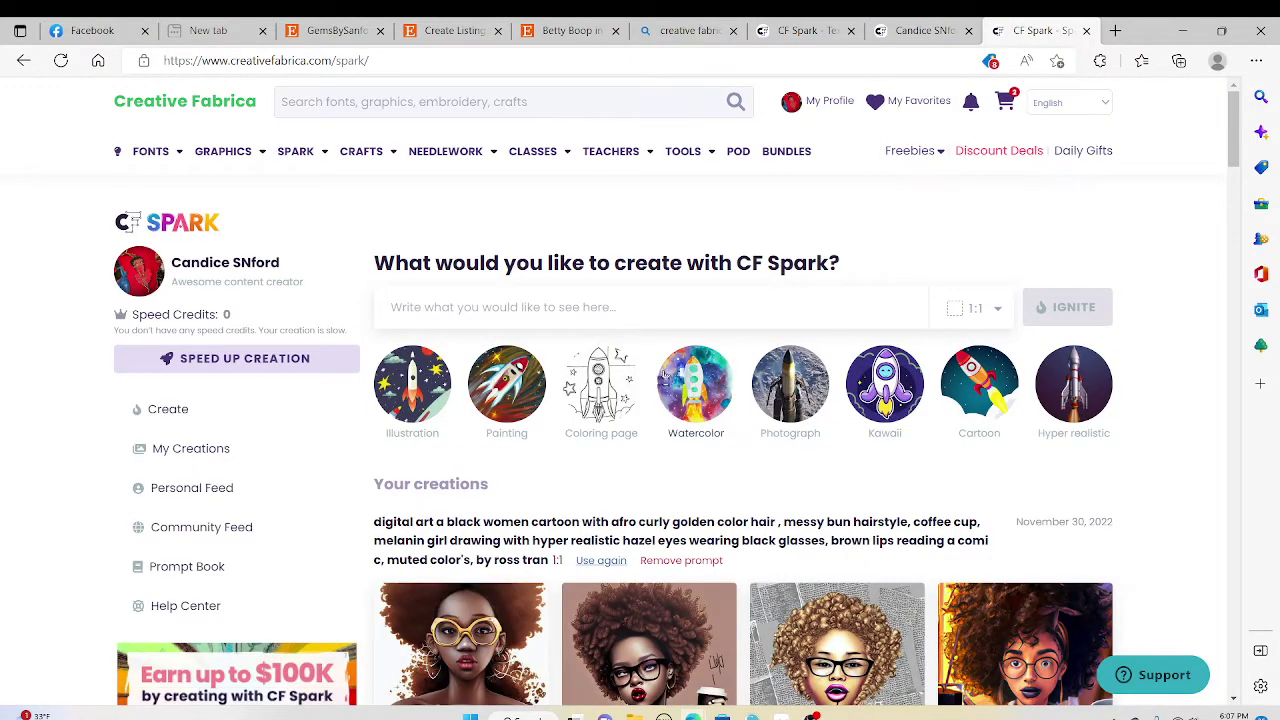
{"action": "scroll", "coordinate": [678, 420], "scroll_direction": "down", "scroll_amount": 3}
{"action": "mouse_move", "coordinate": [649, 387]}
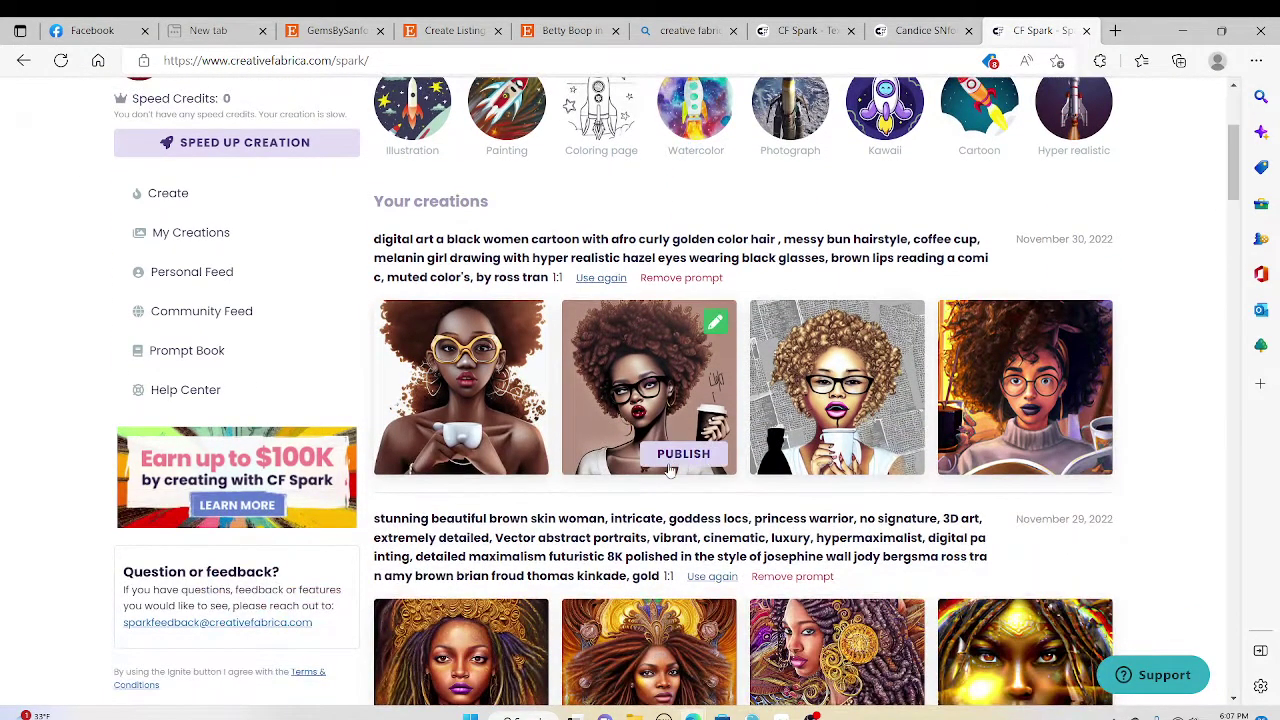
{"action": "scroll", "coordinate": [678, 470], "scroll_direction": "down", "scroll_amount": 1}
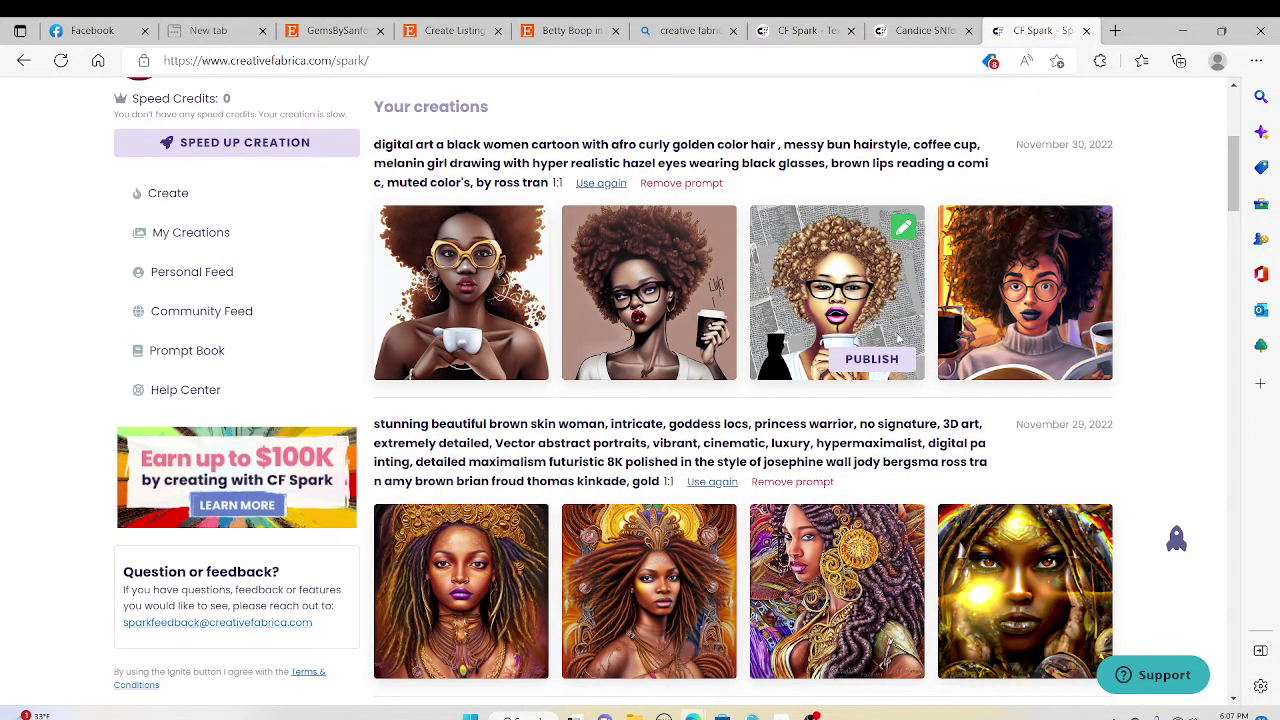
{"action": "mouse_move", "coordinate": [837, 387]}
{"action": "scroll", "coordinate": [780, 385], "scroll_direction": "down", "scroll_amount": 4}
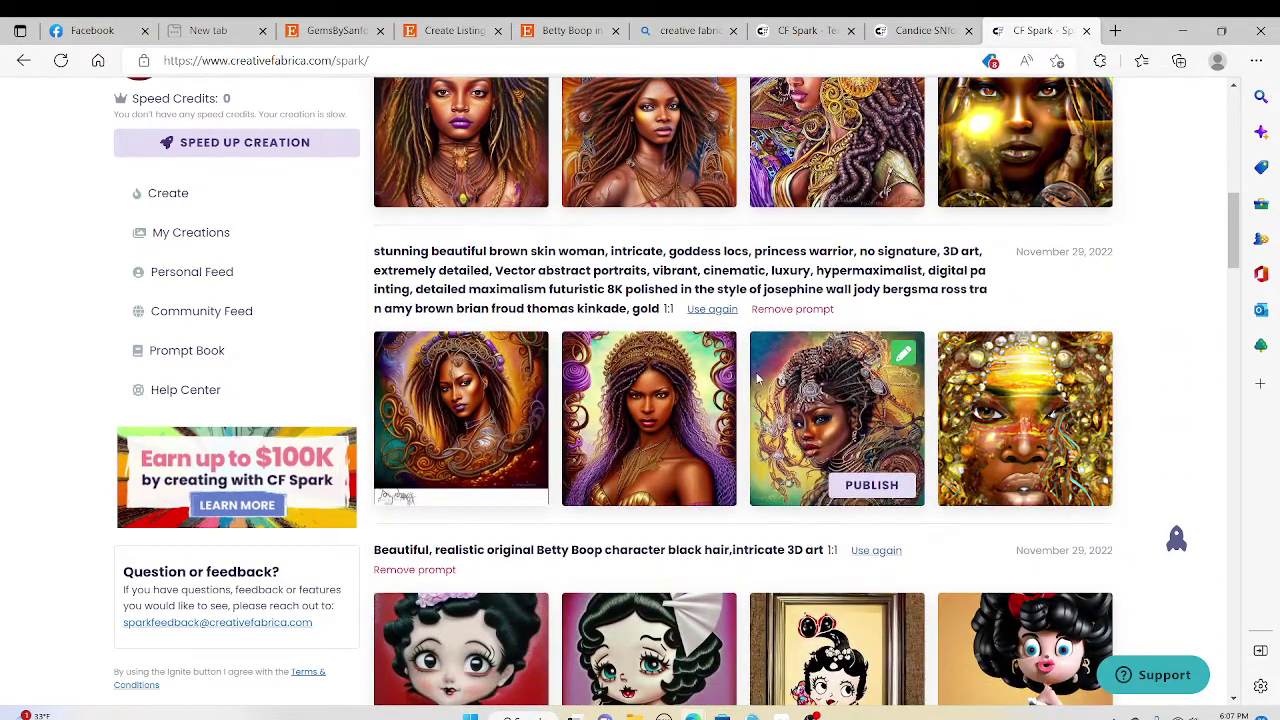
{"action": "scroll", "coordinate": [757, 378], "scroll_direction": "down", "scroll_amount": 3}
Scroll Your creations down to the pagination bar ending page one
{"action": "scroll", "coordinate": [757, 381], "scroll_direction": "down", "scroll_amount": 4}
{"action": "scroll", "coordinate": [757, 381], "scroll_direction": "down", "scroll_amount": 4}
{"action": "scroll", "coordinate": [757, 381], "scroll_direction": "down", "scroll_amount": 4}
{"action": "scroll", "coordinate": [757, 381], "scroll_direction": "down", "scroll_amount": 3}
{"action": "scroll", "coordinate": [757, 381], "scroll_direction": "down", "scroll_amount": 4}
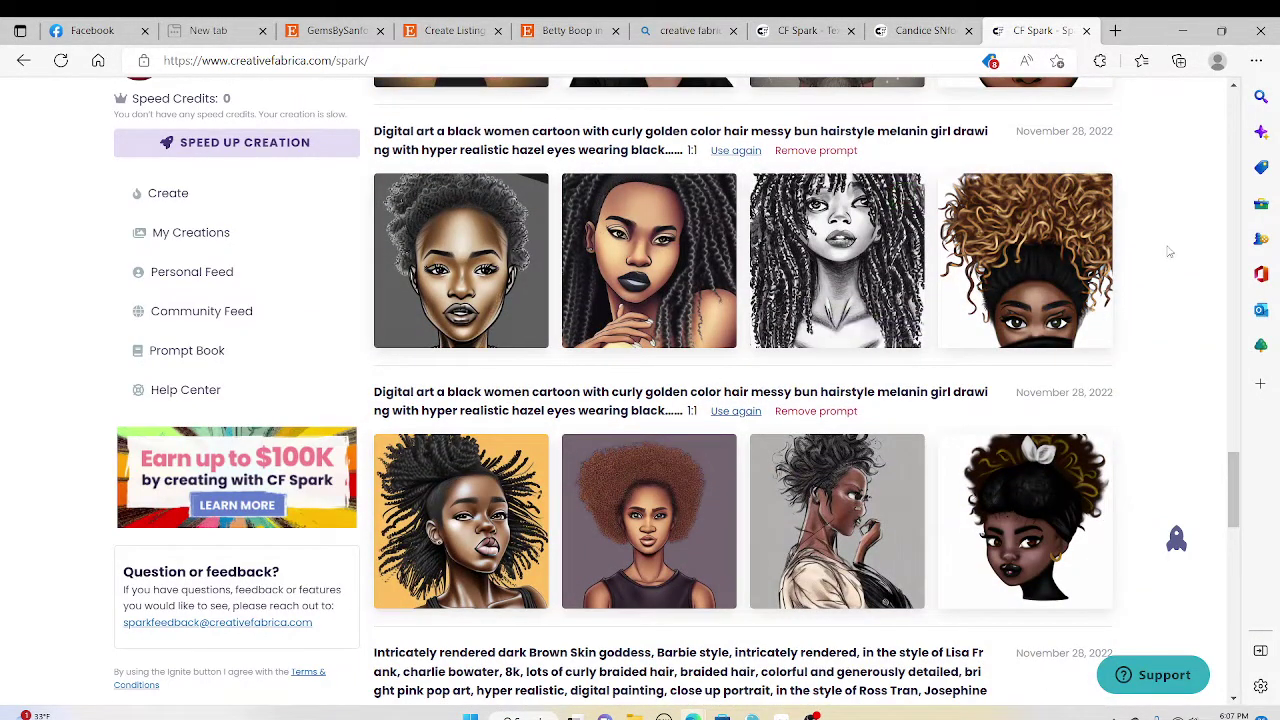
{"action": "mouse_move", "coordinate": [1025, 260]}
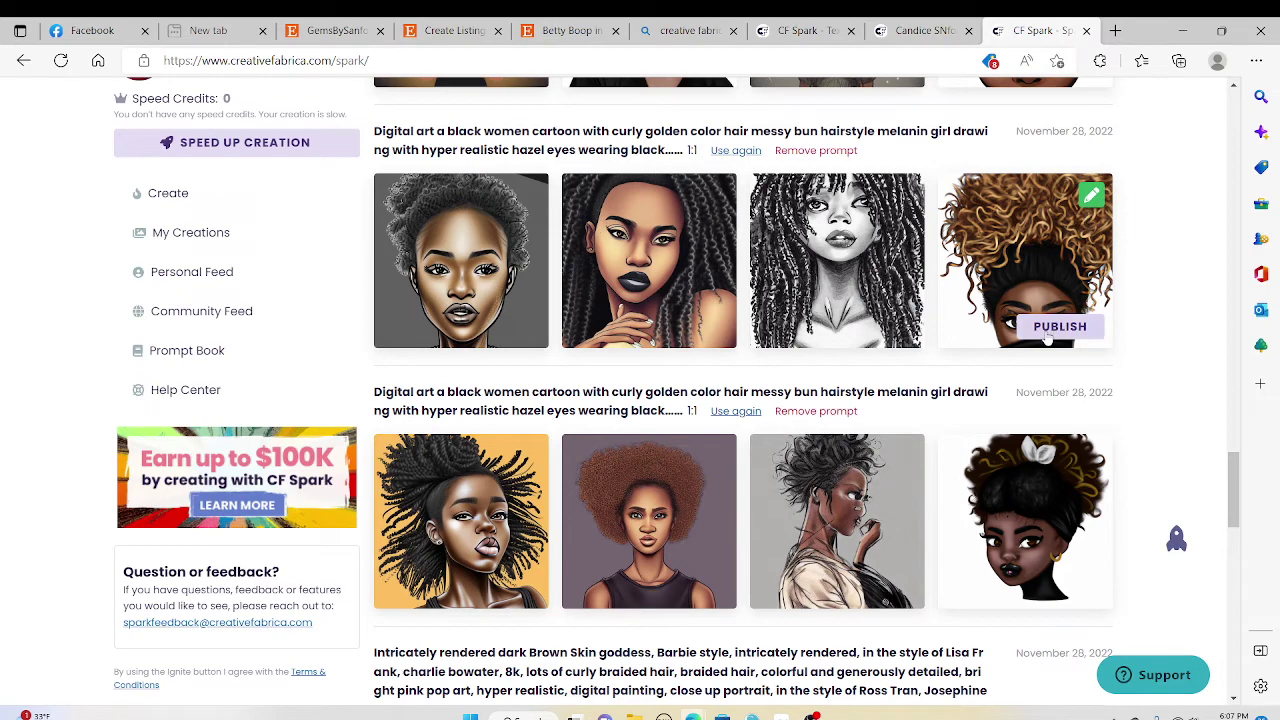
{"action": "scroll", "coordinate": [655, 285], "scroll_direction": "down", "scroll_amount": 2}
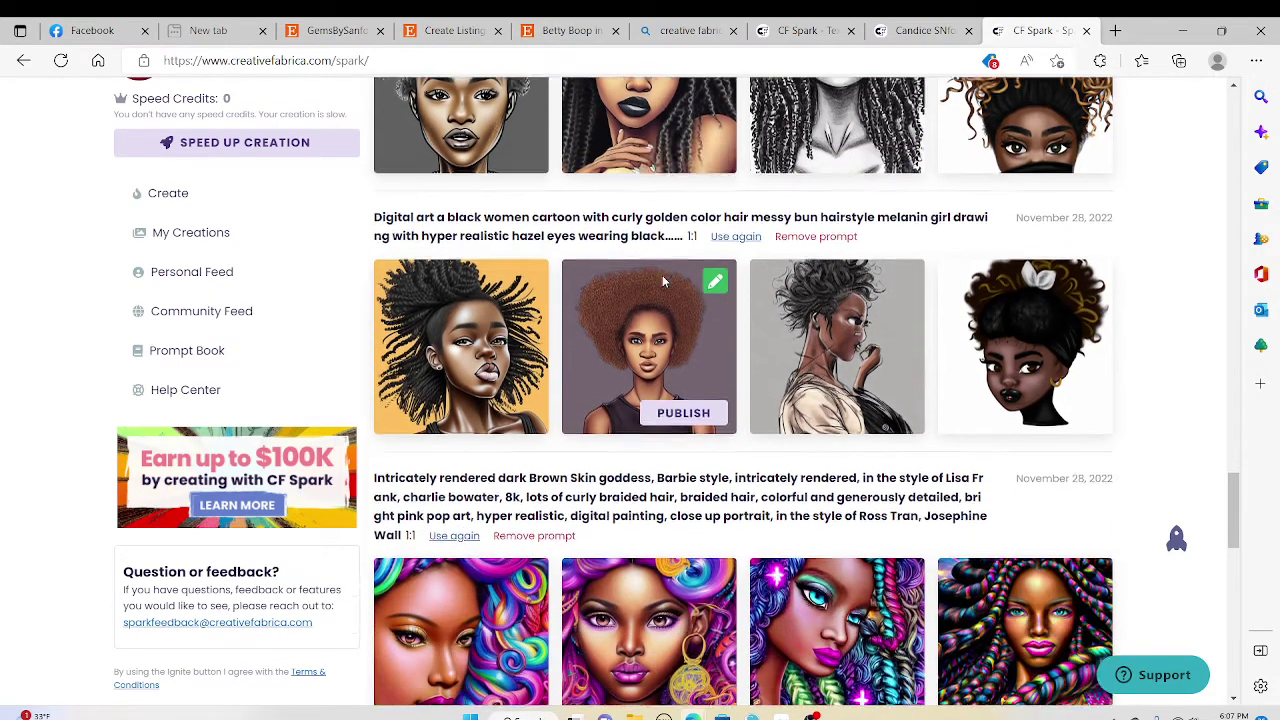
{"action": "scroll", "coordinate": [655, 290], "scroll_direction": "down", "scroll_amount": 4}
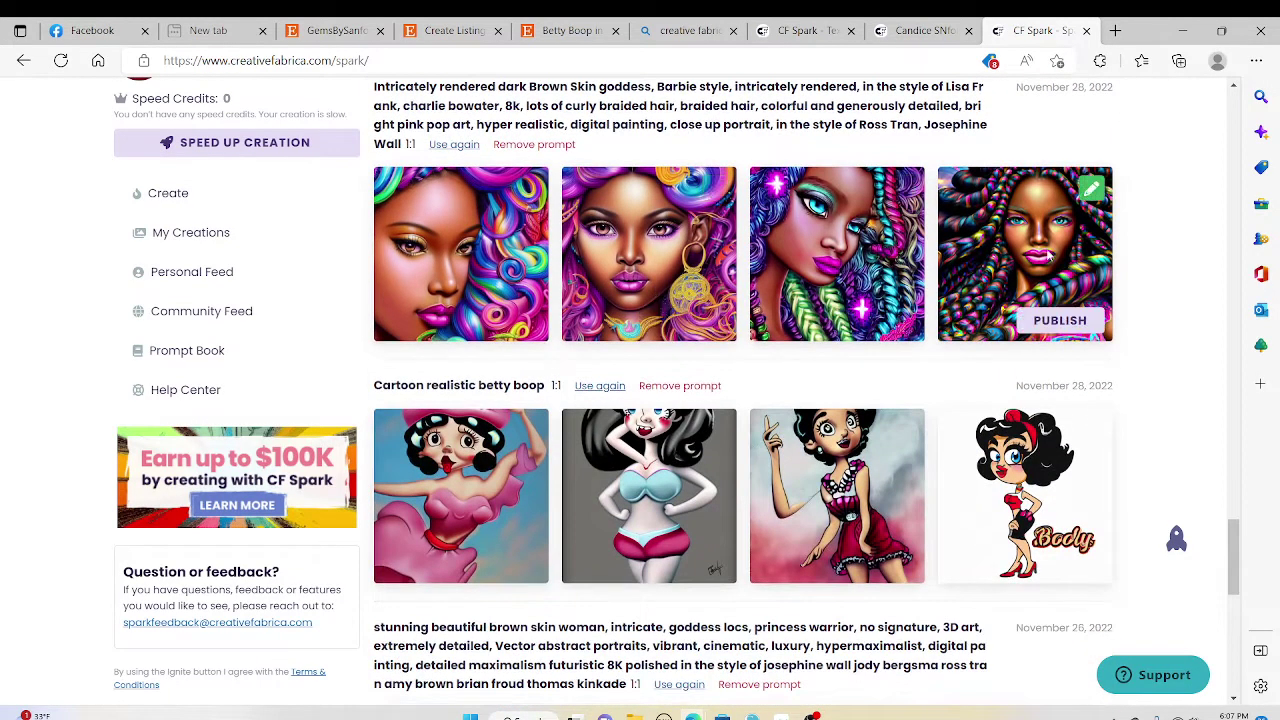
{"action": "scroll", "coordinate": [700, 270], "scroll_direction": "down", "scroll_amount": 1}
{"action": "scroll", "coordinate": [627, 312], "scroll_direction": "down", "scroll_amount": 6}
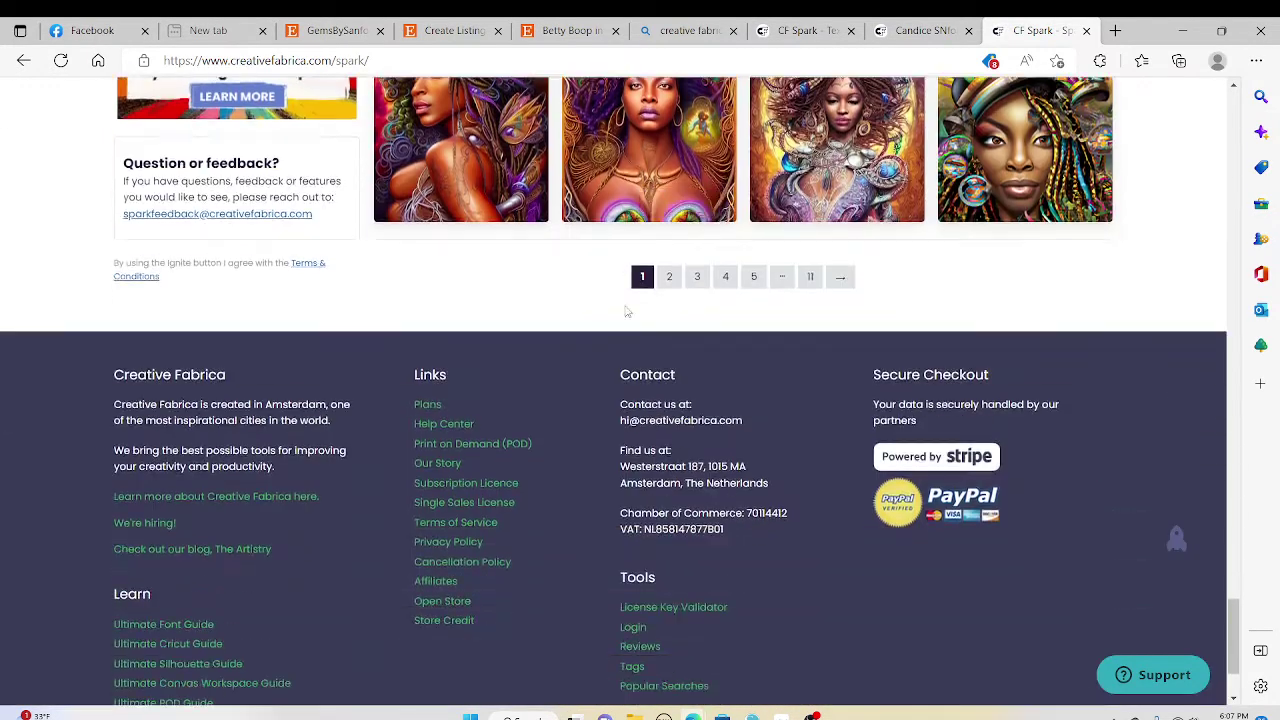
Browse page 2 of Your creations past the generating coloring-page portrait sets to the pagination bar
{"action": "left_click", "coordinate": [669, 280]}
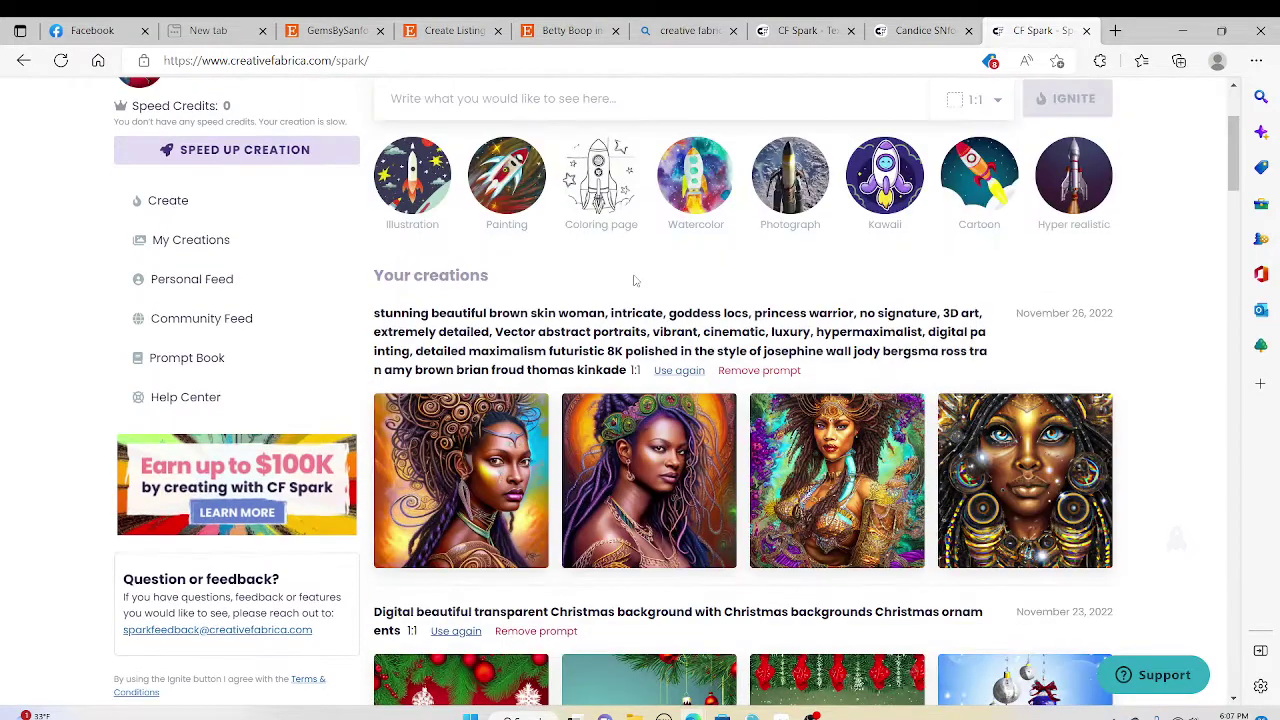
{"action": "scroll", "coordinate": [636, 280], "scroll_direction": "down", "scroll_amount": 1}
{"action": "scroll", "coordinate": [638, 290], "scroll_direction": "down", "scroll_amount": 1}
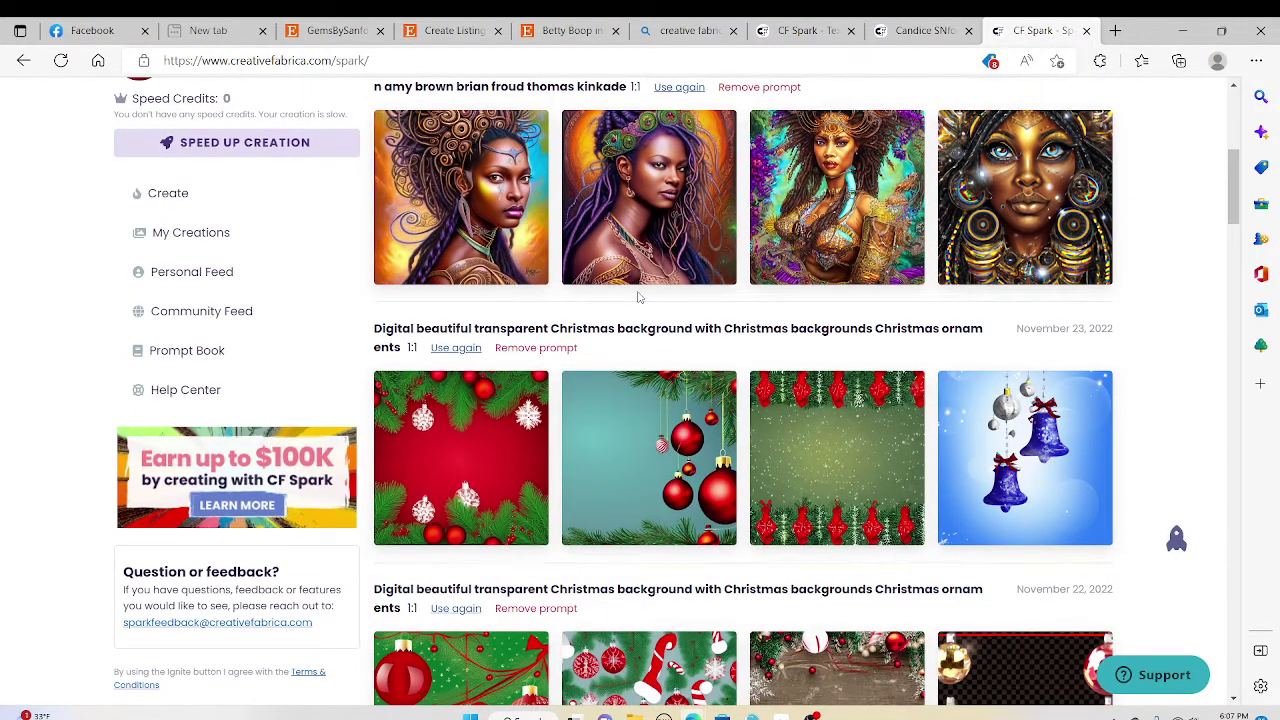
{"action": "scroll", "coordinate": [638, 297], "scroll_direction": "down", "scroll_amount": 2}
{"action": "scroll", "coordinate": [630, 300], "scroll_direction": "down", "scroll_amount": 3}
{"action": "scroll", "coordinate": [614, 314], "scroll_direction": "up", "scroll_amount": 3}
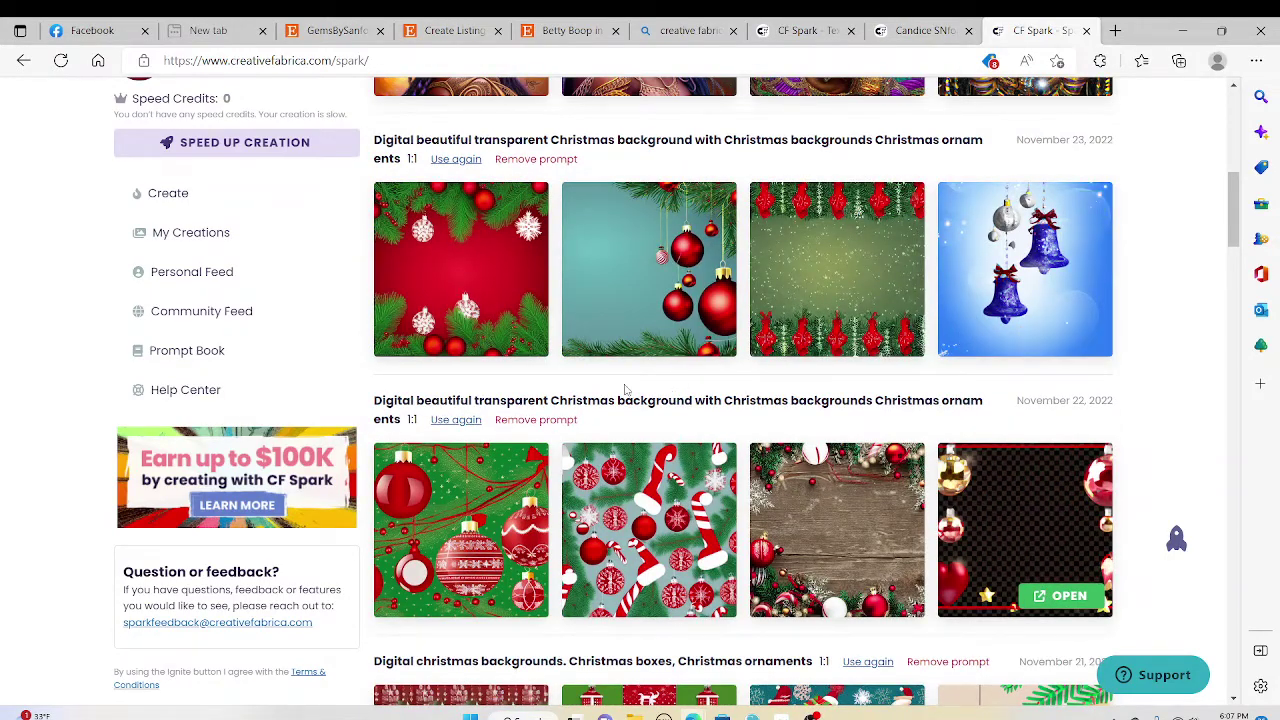
{"action": "scroll", "coordinate": [740, 355], "scroll_direction": "down", "scroll_amount": 5}
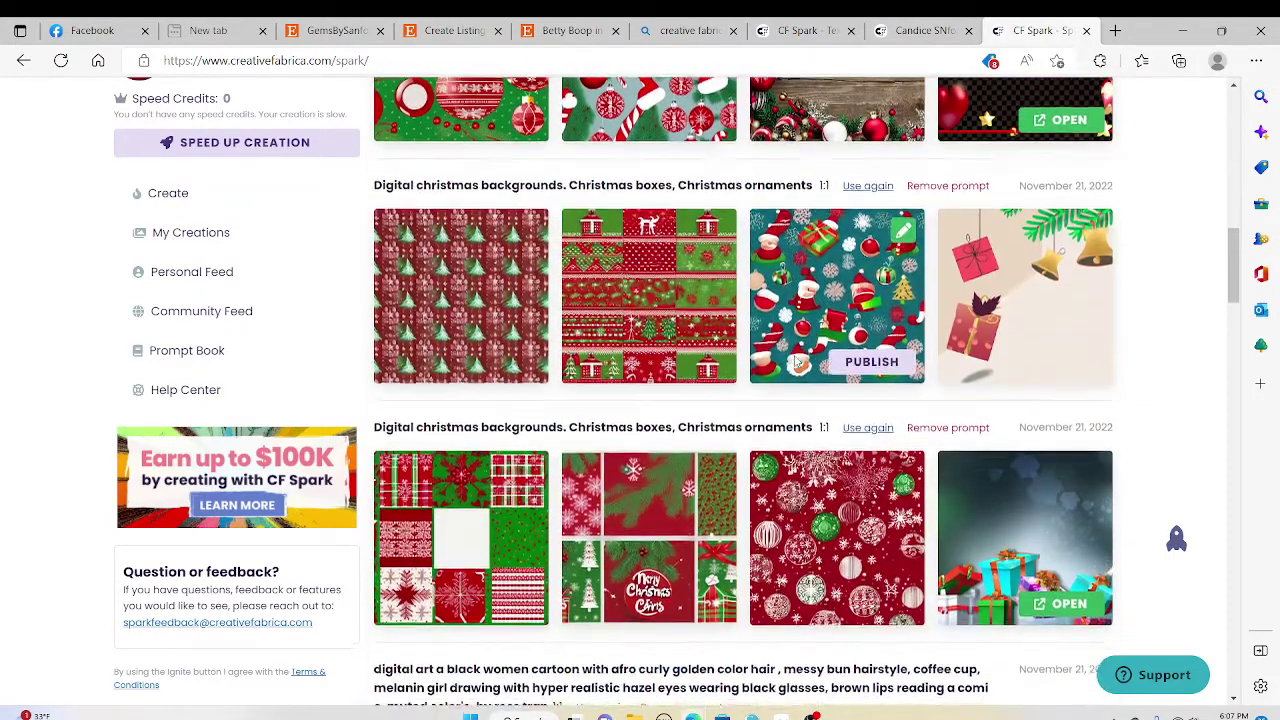
{"action": "scroll", "coordinate": [797, 365], "scroll_direction": "down", "scroll_amount": 4}
{"action": "scroll", "coordinate": [800, 364], "scroll_direction": "down", "scroll_amount": 2}
{"action": "scroll", "coordinate": [796, 363], "scroll_direction": "up", "scroll_amount": 4}
{"action": "scroll", "coordinate": [797, 365], "scroll_direction": "up", "scroll_amount": 3}
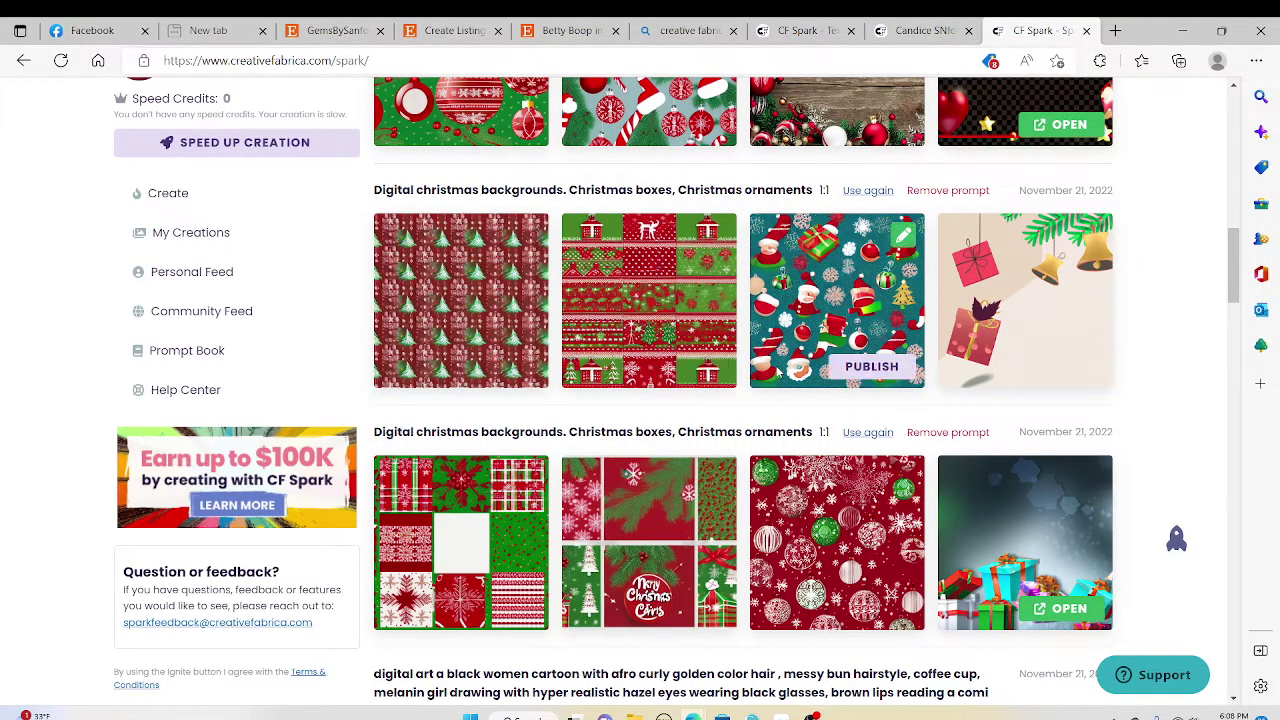
{"action": "scroll", "coordinate": [776, 382], "scroll_direction": "down", "scroll_amount": 3}
{"action": "scroll", "coordinate": [776, 382], "scroll_direction": "down", "scroll_amount": 2}
{"action": "scroll", "coordinate": [921, 378], "scroll_direction": "down", "scroll_amount": 1}
{"action": "scroll", "coordinate": [921, 378], "scroll_direction": "down", "scroll_amount": 1}
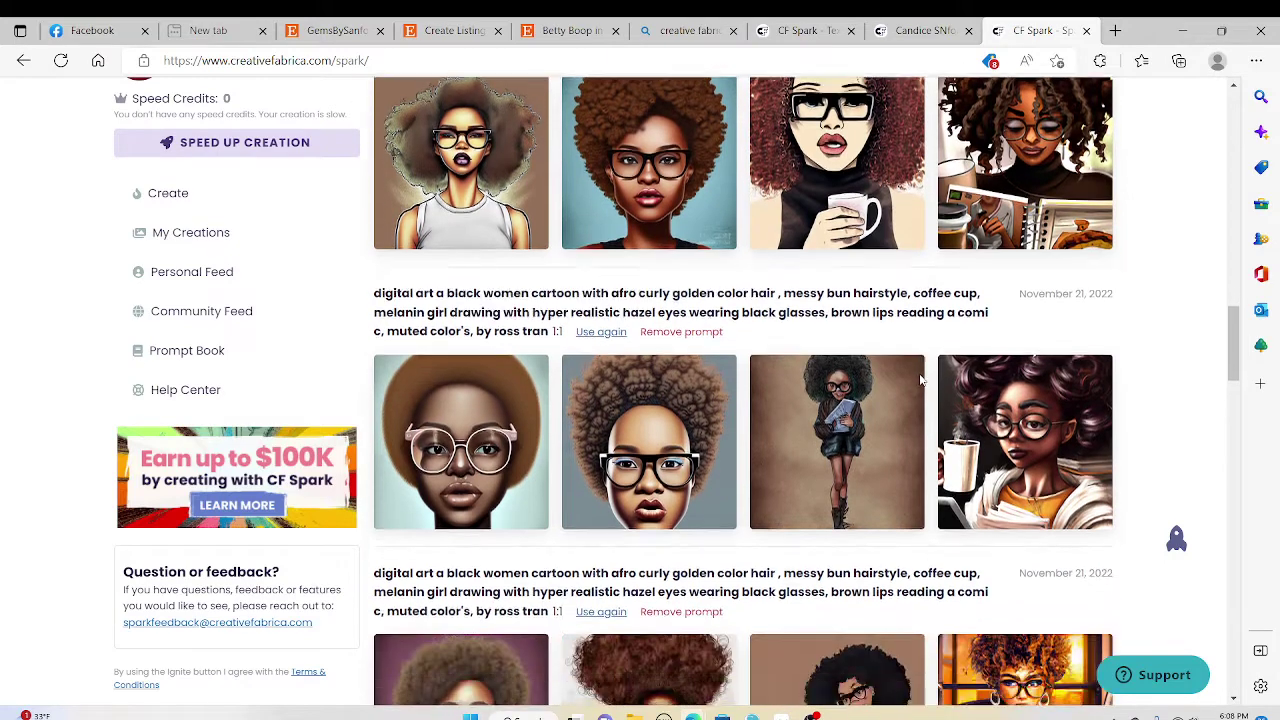
{"action": "scroll", "coordinate": [930, 374], "scroll_direction": "down", "scroll_amount": 2}
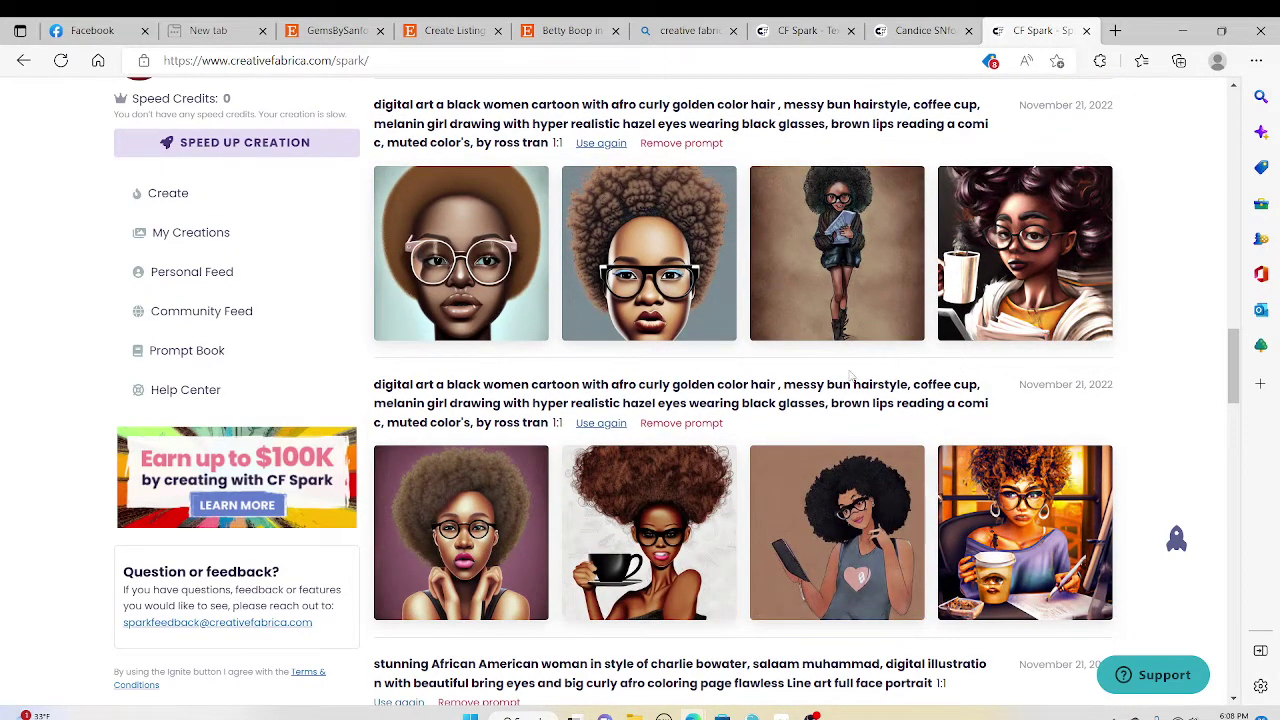
{"action": "scroll", "coordinate": [840, 376], "scroll_direction": "down", "scroll_amount": 3}
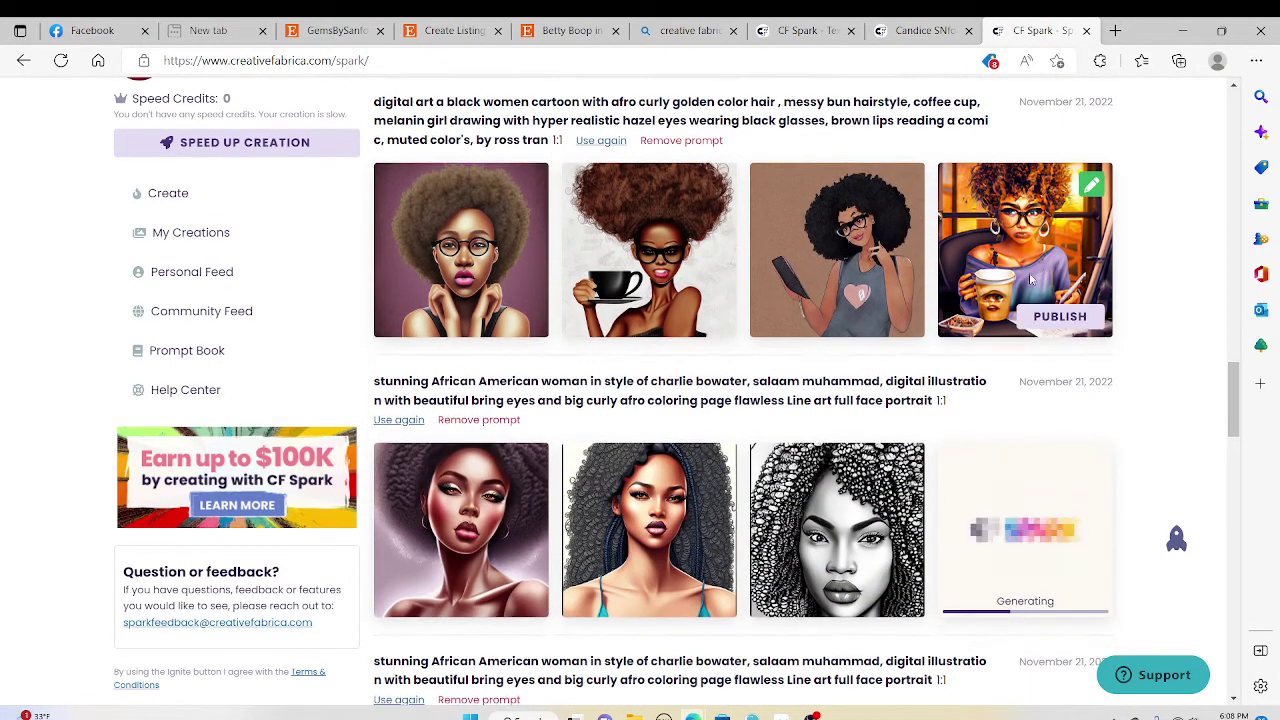
{"action": "scroll", "coordinate": [1043, 278], "scroll_direction": "down", "scroll_amount": 1}
{"action": "scroll", "coordinate": [857, 338], "scroll_direction": "down", "scroll_amount": 3}
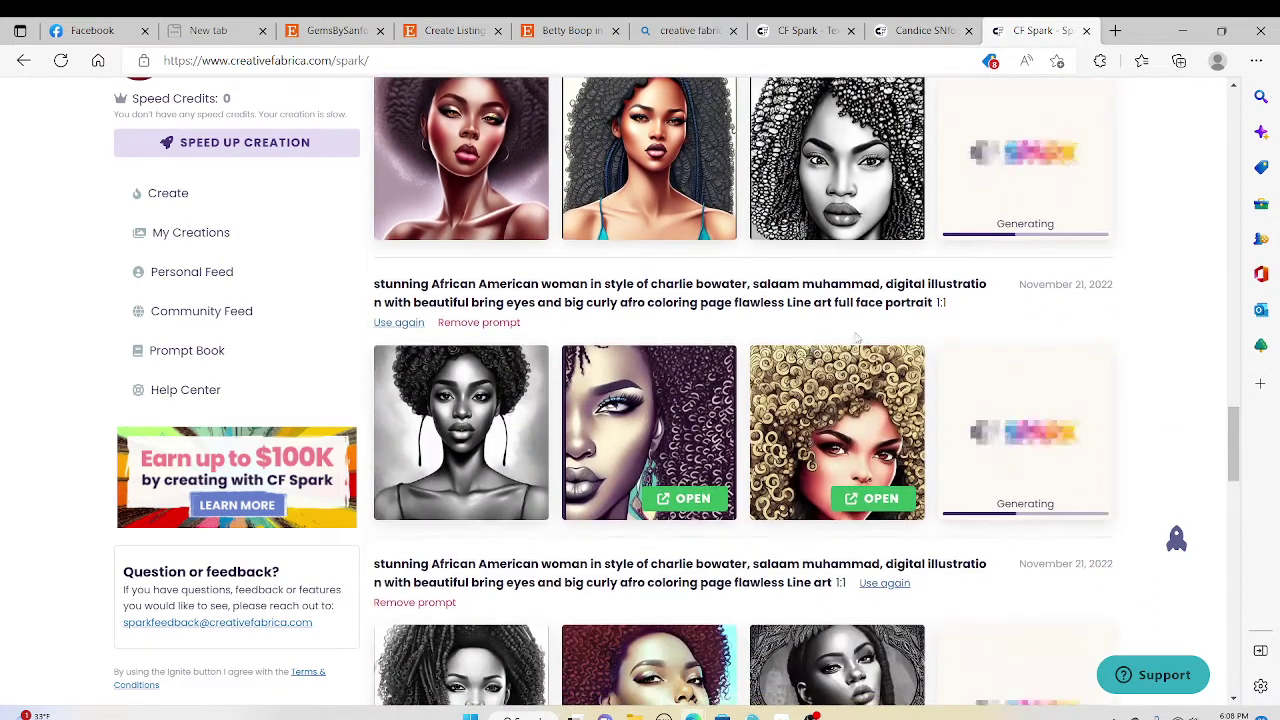
{"action": "scroll", "coordinate": [870, 334], "scroll_direction": "down", "scroll_amount": 2}
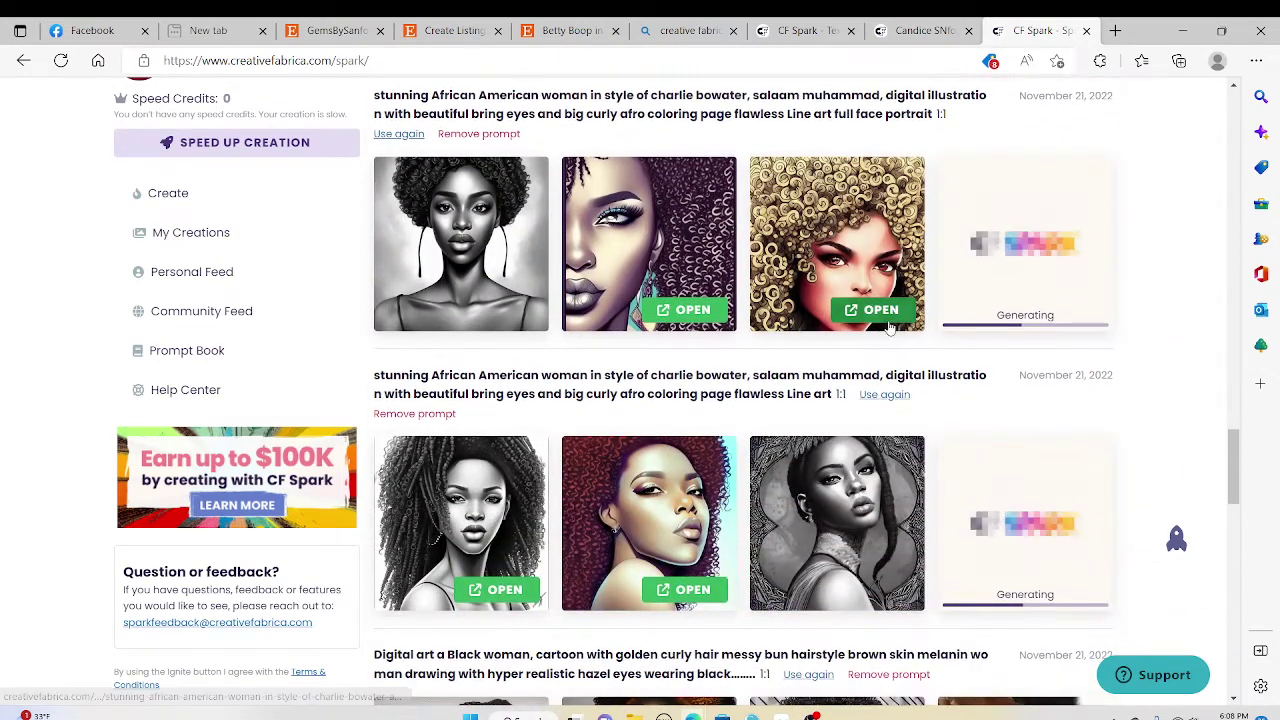
{"action": "scroll", "coordinate": [888, 330], "scroll_direction": "down", "scroll_amount": 1}
{"action": "scroll", "coordinate": [875, 380], "scroll_direction": "down", "scroll_amount": 1}
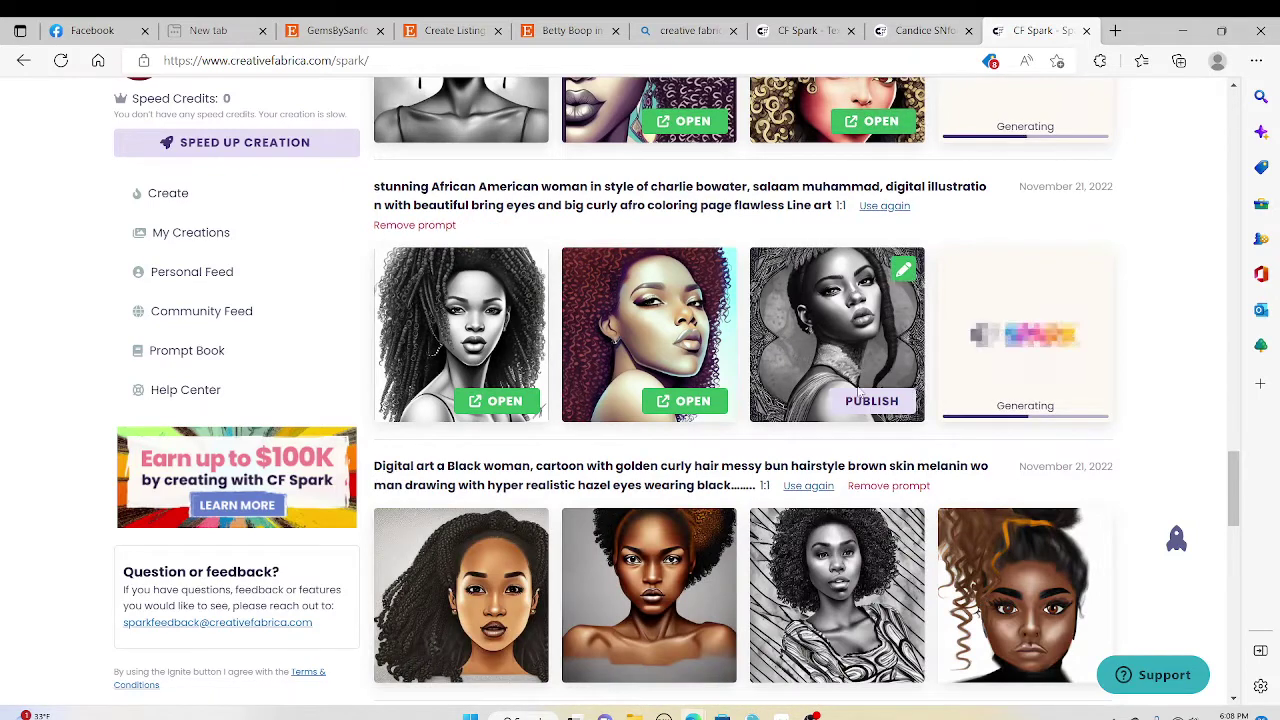
{"action": "scroll", "coordinate": [831, 350], "scroll_direction": "down", "scroll_amount": 1}
{"action": "scroll", "coordinate": [831, 349], "scroll_direction": "down", "scroll_amount": 1}
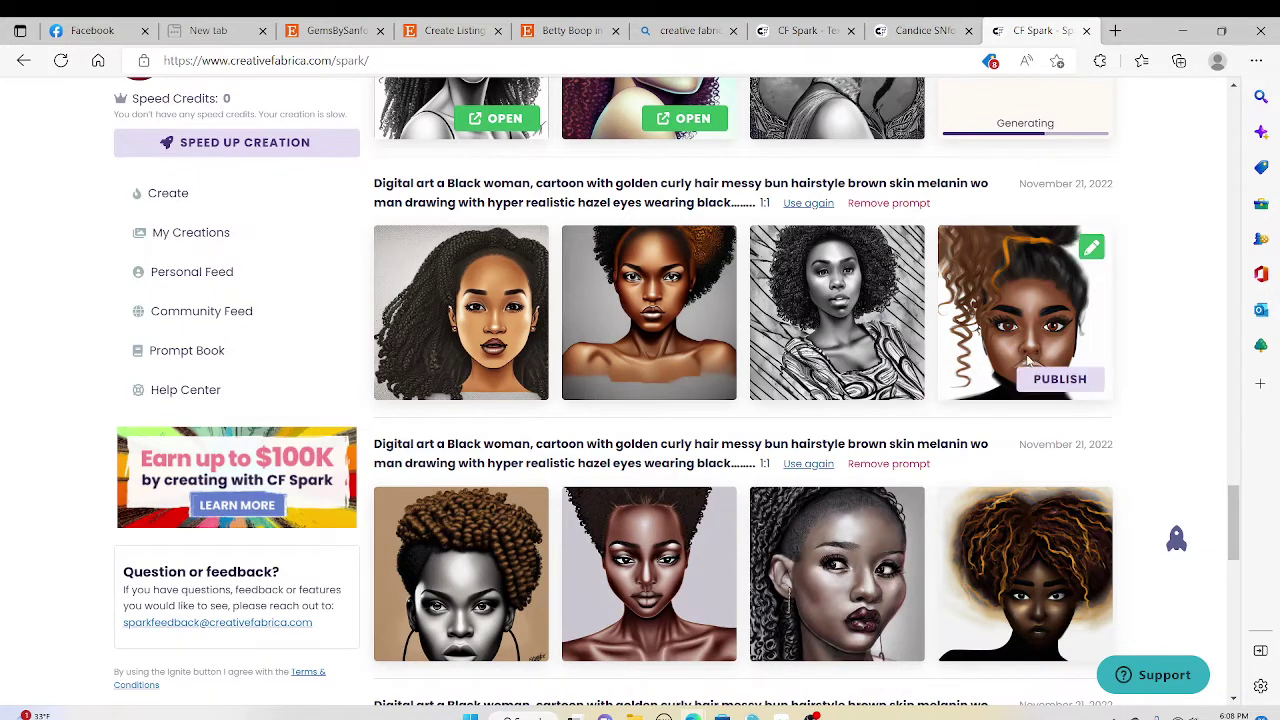
{"action": "scroll", "coordinate": [995, 370], "scroll_direction": "down", "scroll_amount": 2}
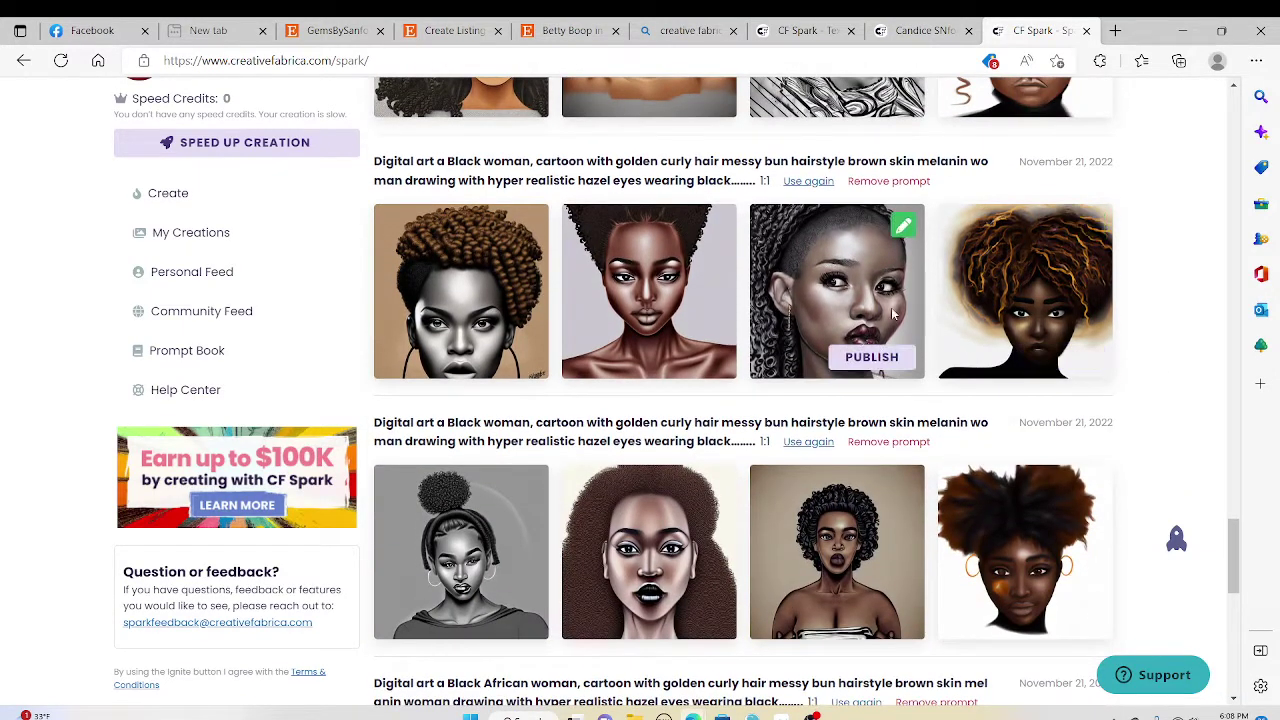
{"action": "scroll", "coordinate": [907, 335], "scroll_direction": "down", "scroll_amount": 3}
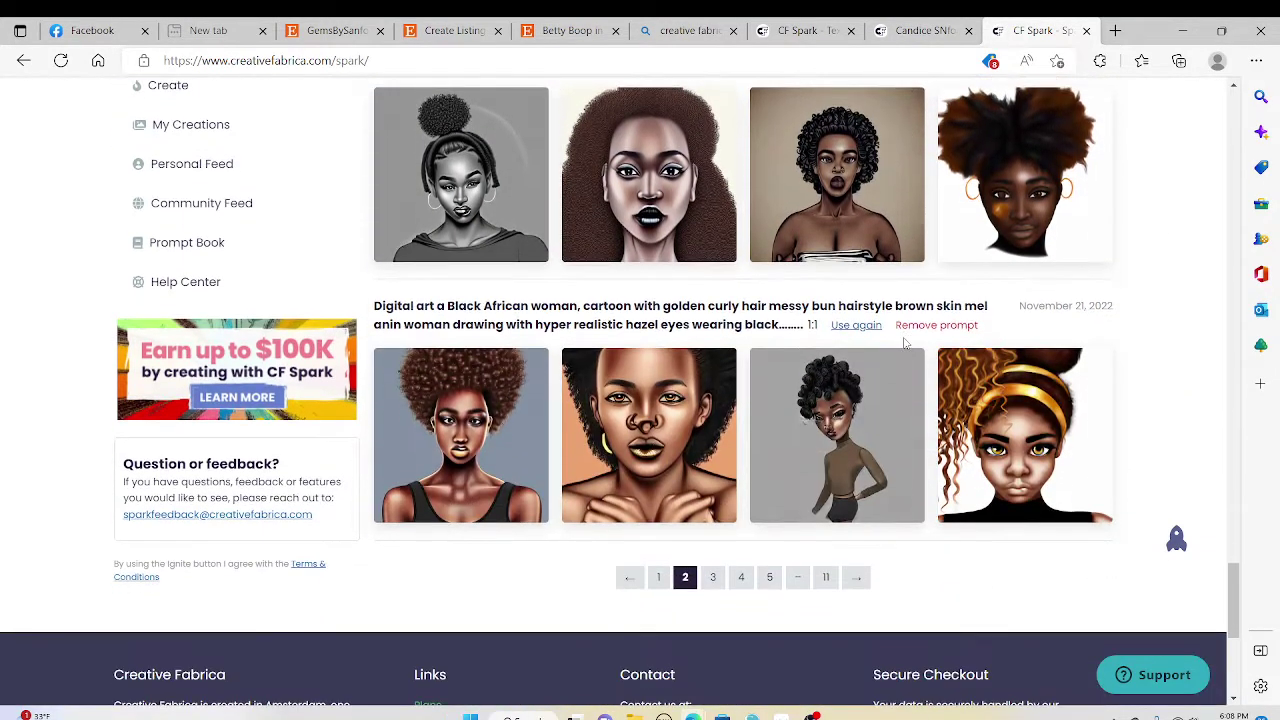
{"action": "scroll", "coordinate": [905, 342], "scroll_direction": "down", "scroll_amount": 1}
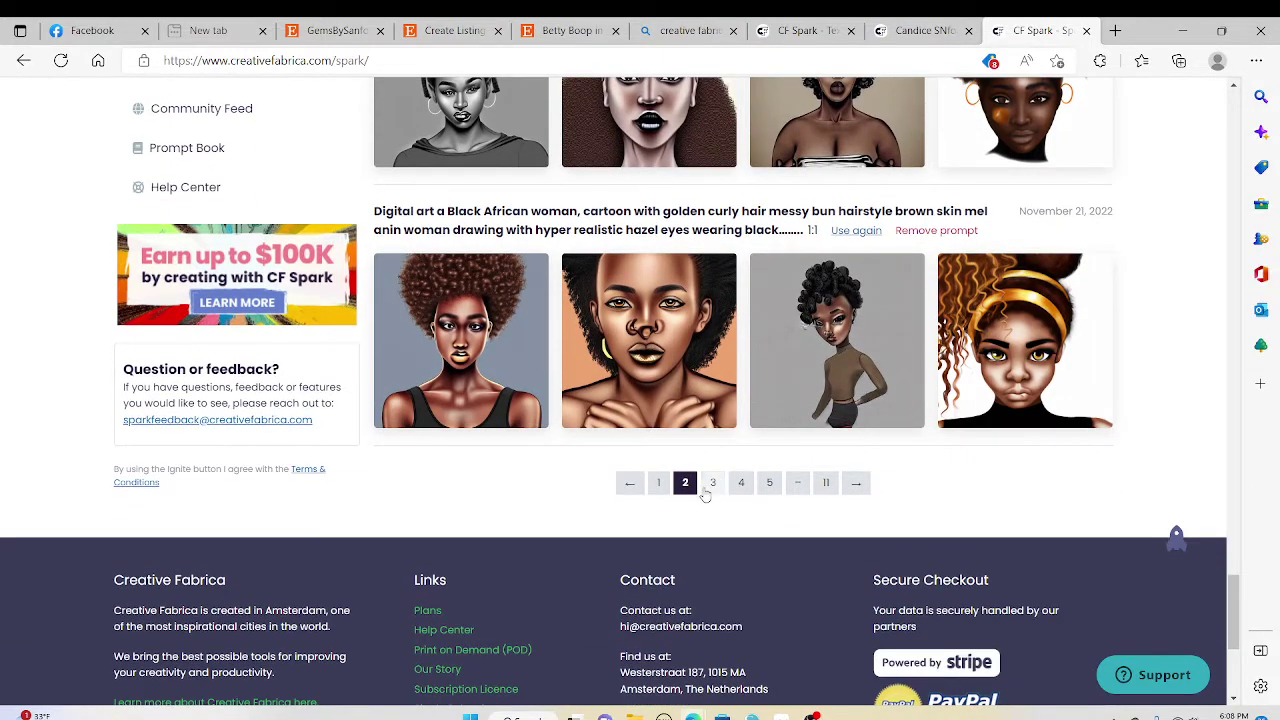
Browse page 3's November 21 Black African woman cartoon creations, then return to the top
{"action": "left_click", "coordinate": [708, 486]}
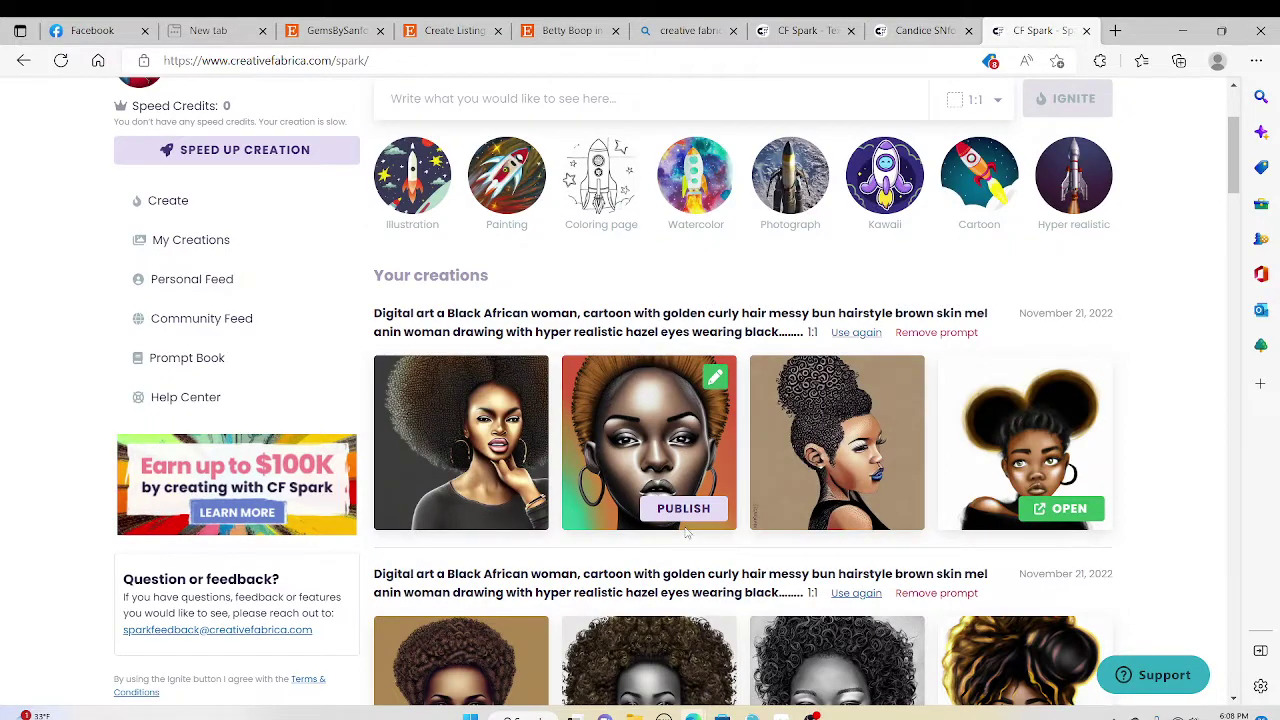
{"action": "scroll", "coordinate": [753, 494], "scroll_direction": "down", "scroll_amount": 4}
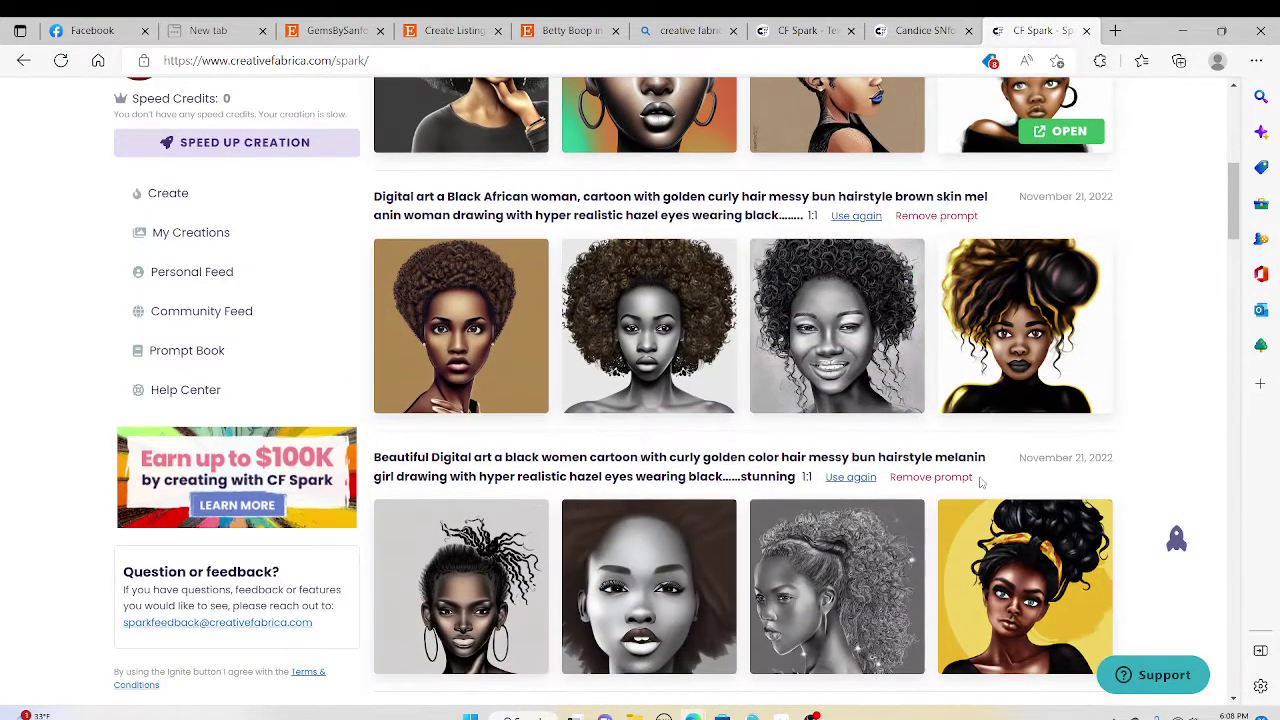
{"action": "scroll", "coordinate": [862, 370], "scroll_direction": "down", "scroll_amount": 3}
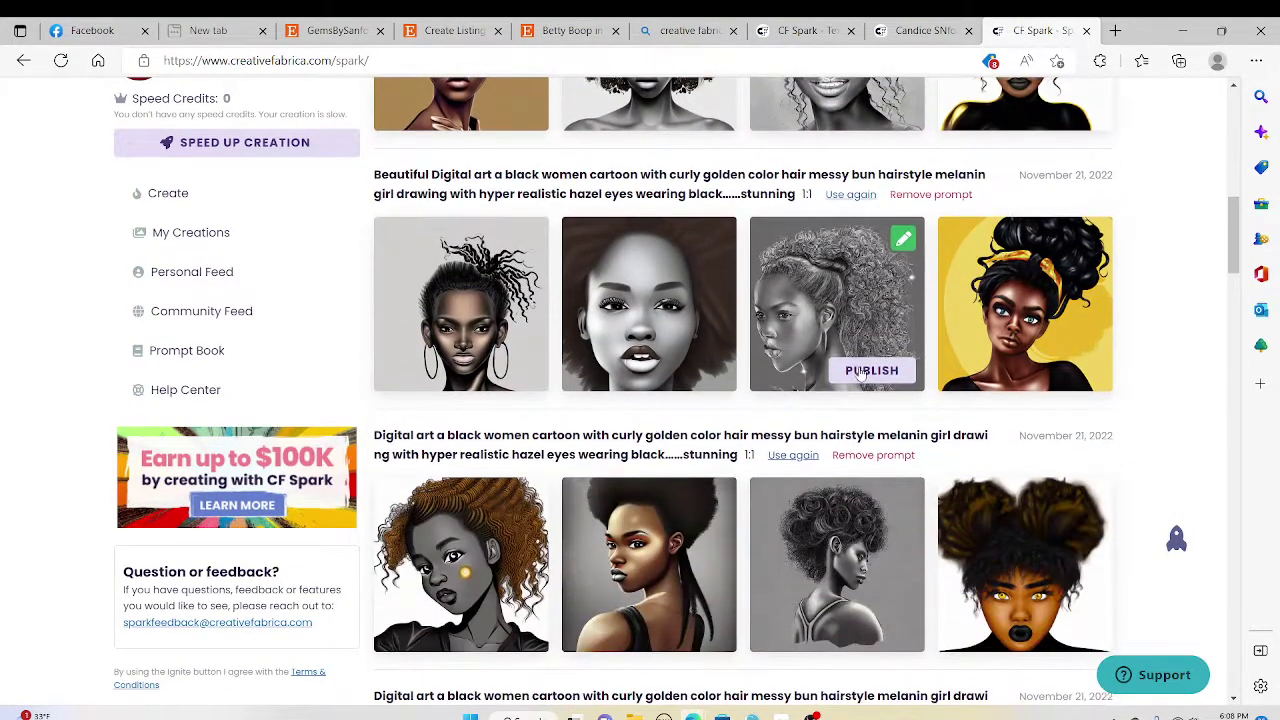
{"action": "scroll", "coordinate": [877, 412], "scroll_direction": "down", "scroll_amount": 3}
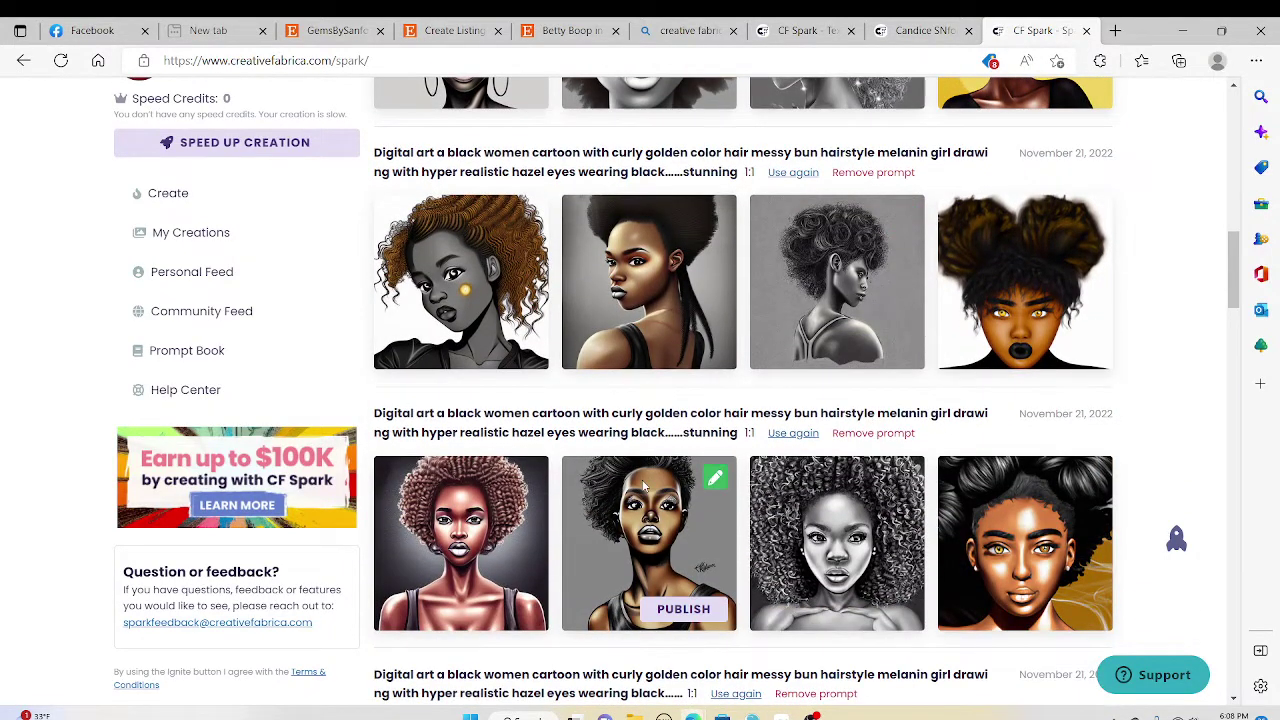
{"action": "scroll", "coordinate": [718, 435], "scroll_direction": "down", "scroll_amount": 4}
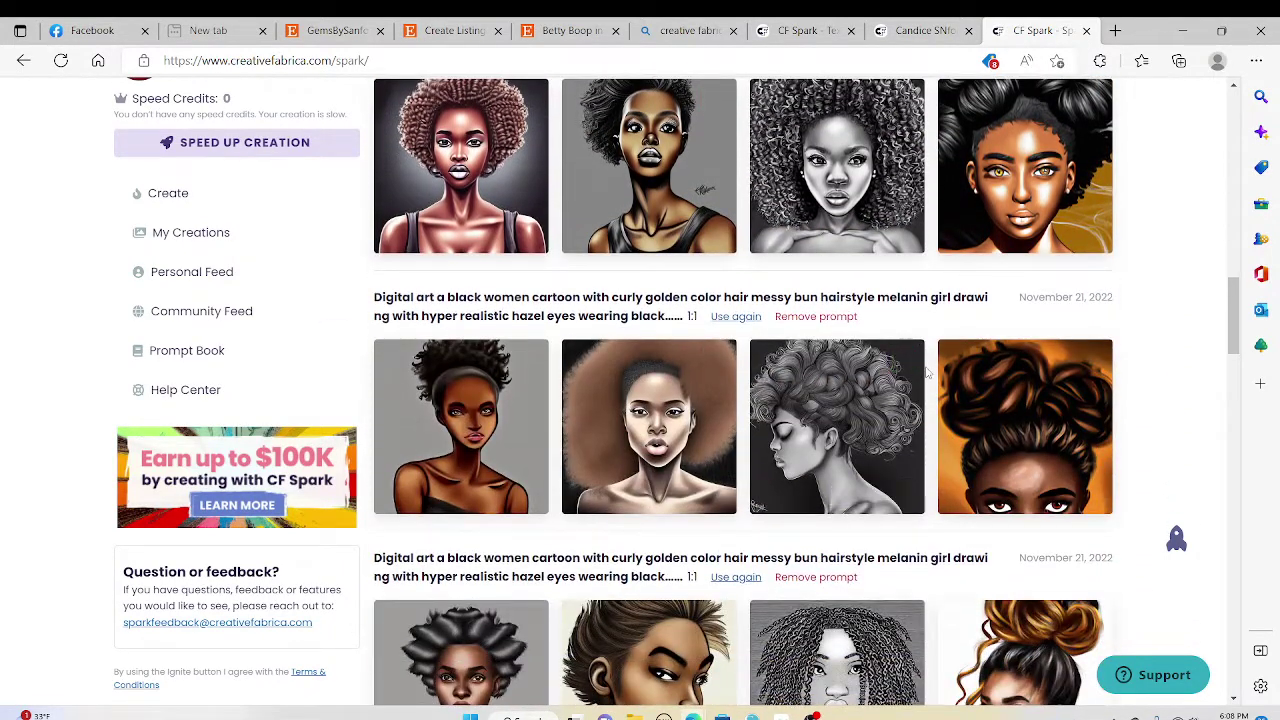
{"action": "scroll", "coordinate": [880, 390], "scroll_direction": "down", "scroll_amount": 4}
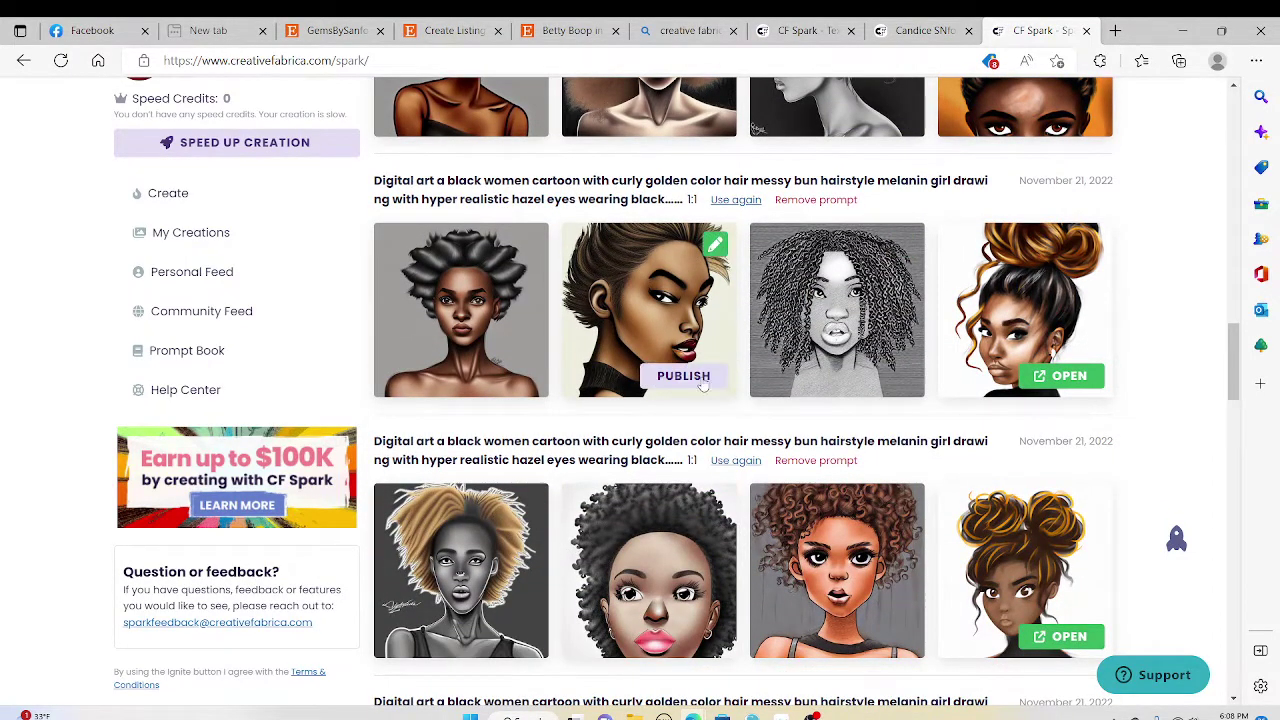
{"action": "scroll", "coordinate": [795, 398], "scroll_direction": "down", "scroll_amount": 4}
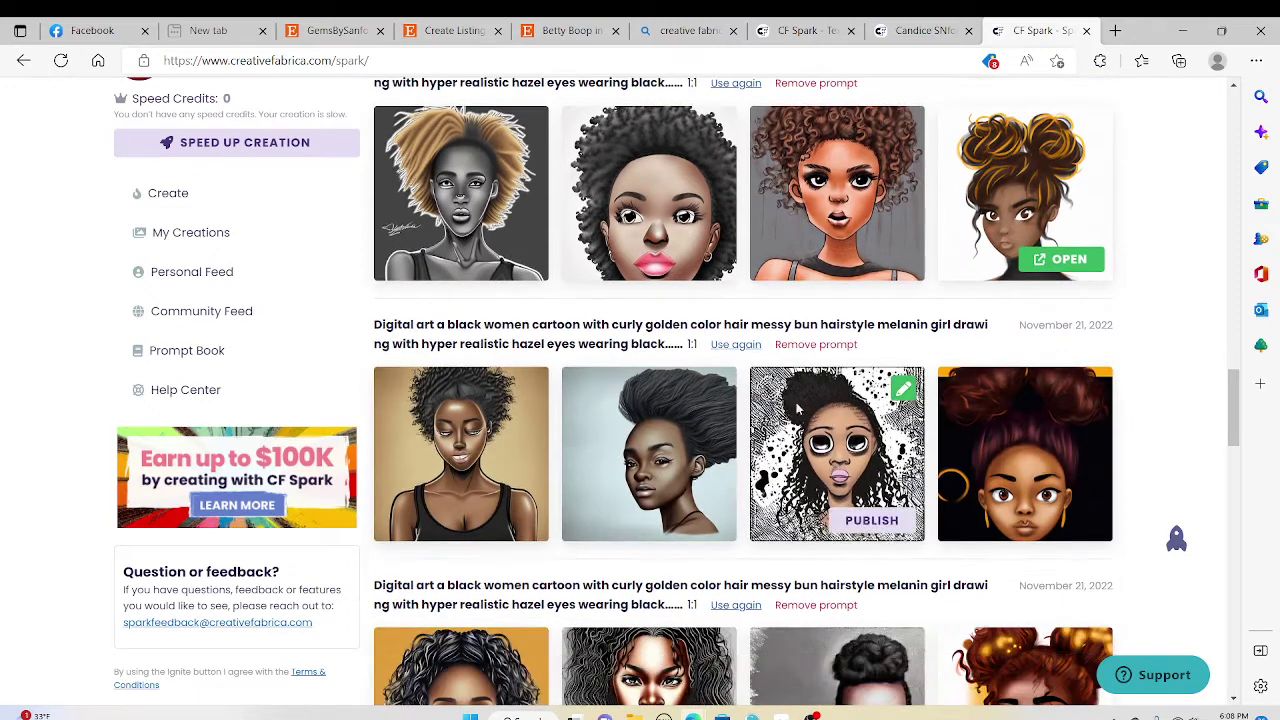
{"action": "mouse_move", "coordinate": [837, 453]}
{"action": "scroll", "coordinate": [792, 380], "scroll_direction": "down", "scroll_amount": 1}
{"action": "scroll", "coordinate": [795, 375], "scroll_direction": "down", "scroll_amount": 2}
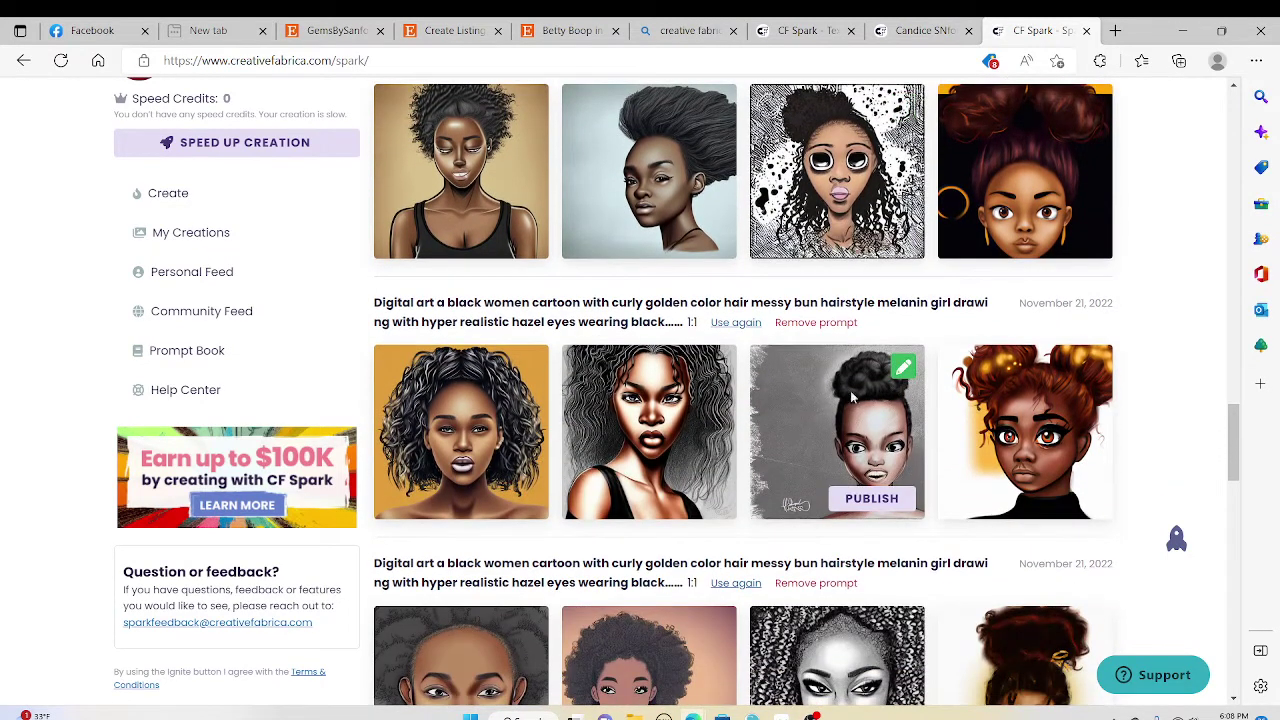
{"action": "scroll", "coordinate": [720, 402], "scroll_direction": "down", "scroll_amount": 2}
{"action": "scroll", "coordinate": [718, 401], "scroll_direction": "down", "scroll_amount": 2}
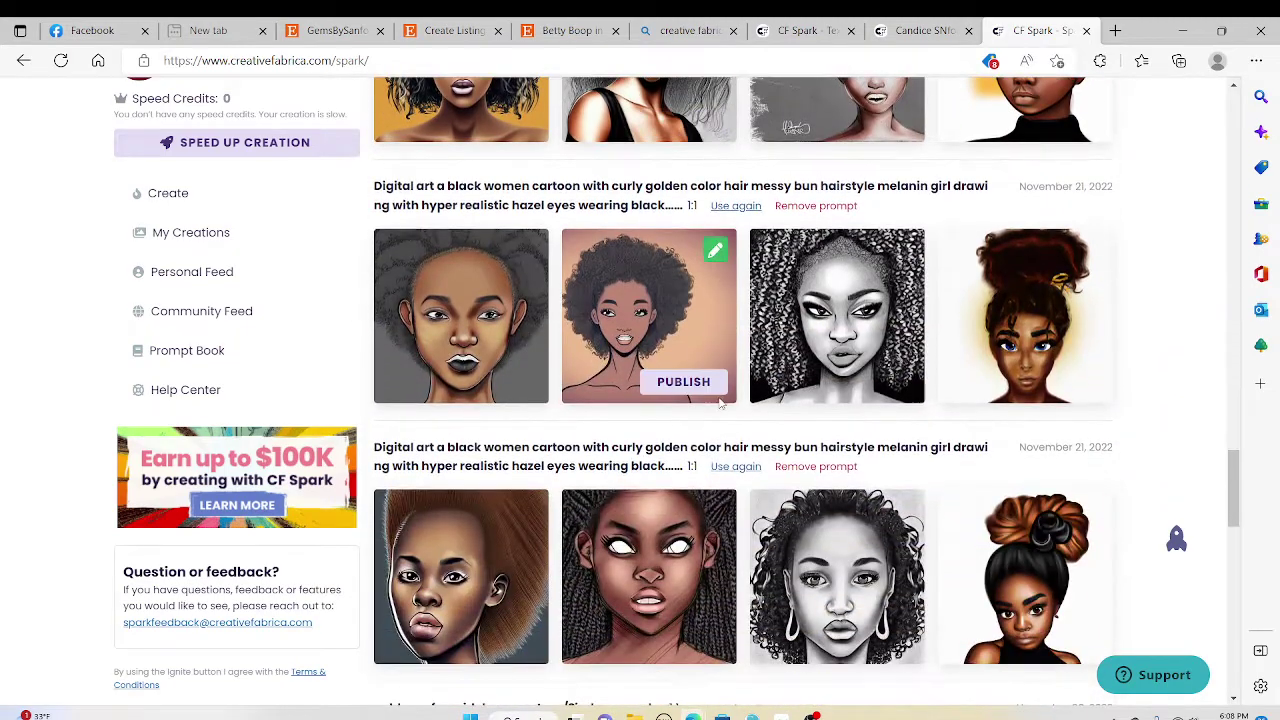
{"action": "scroll", "coordinate": [951, 430], "scroll_direction": "down", "scroll_amount": 2}
{"action": "scroll", "coordinate": [951, 430], "scroll_direction": "down", "scroll_amount": 3}
{"action": "scroll", "coordinate": [951, 430], "scroll_direction": "up", "scroll_amount": 6}
{"action": "scroll", "coordinate": [951, 430], "scroll_direction": "up", "scroll_amount": 5}
{"action": "scroll", "coordinate": [951, 430], "scroll_direction": "up", "scroll_amount": 5}
{"action": "scroll", "coordinate": [951, 430], "scroll_direction": "up", "scroll_amount": 5}
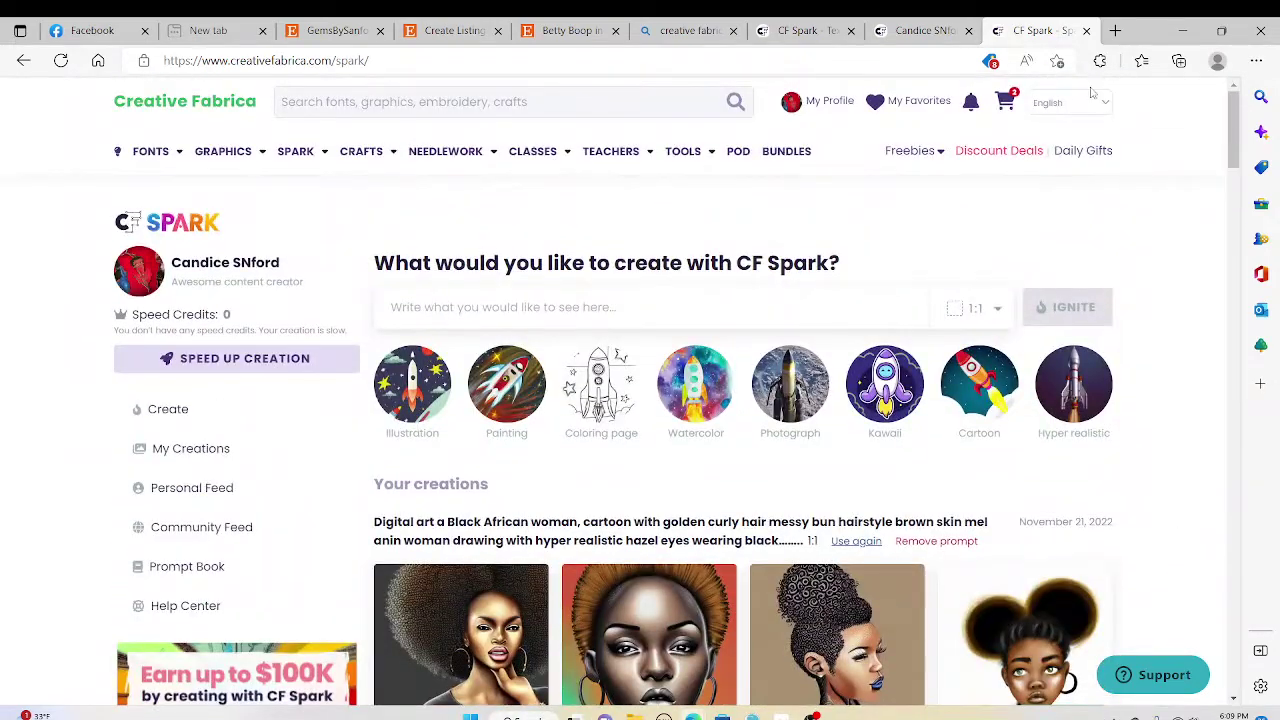
Browse the 725 designs on the Free Embroidery Patterns freebies page, then return to the top
{"action": "mouse_move", "coordinate": [913, 151]}
{"action": "left_click", "coordinate": [903, 313]}
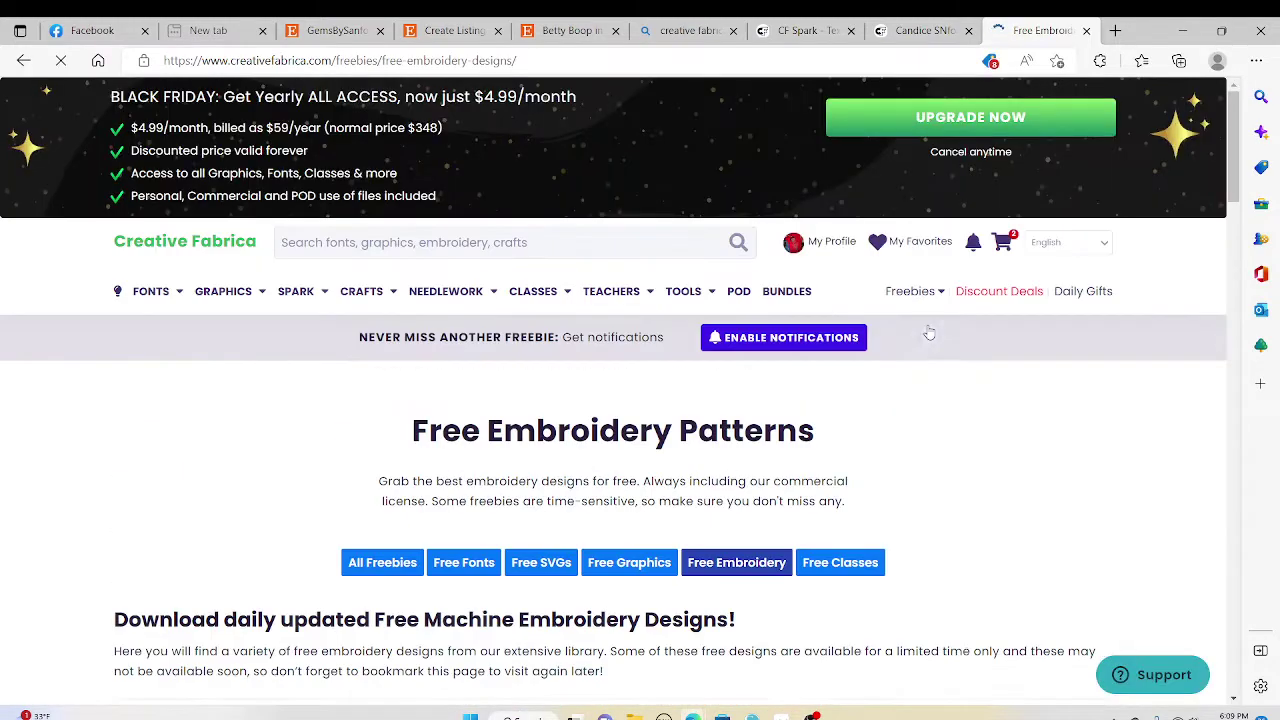
{"action": "scroll", "coordinate": [665, 390], "scroll_direction": "down", "scroll_amount": 4}
{"action": "scroll", "coordinate": [660, 398], "scroll_direction": "down", "scroll_amount": 2}
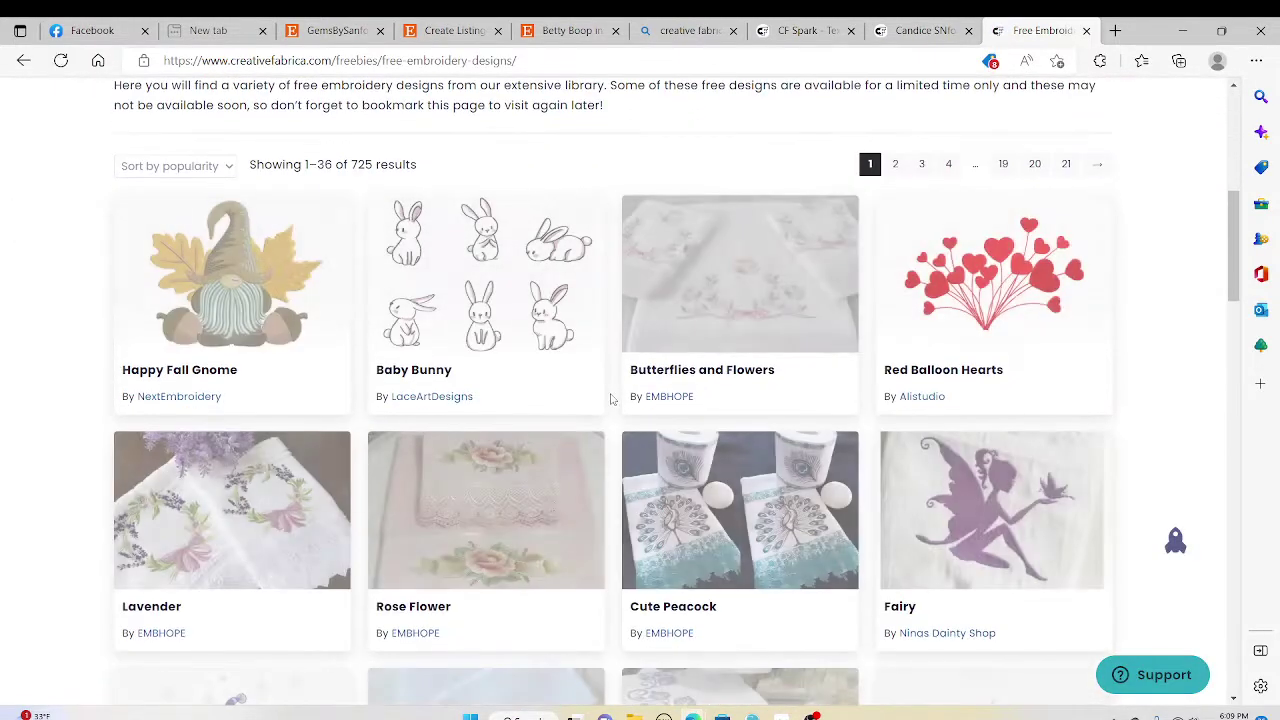
{"action": "scroll", "coordinate": [930, 380], "scroll_direction": "down", "scroll_amount": 3}
{"action": "scroll", "coordinate": [876, 397], "scroll_direction": "down", "scroll_amount": 1}
{"action": "scroll", "coordinate": [876, 397], "scroll_direction": "down", "scroll_amount": 2}
{"action": "scroll", "coordinate": [800, 400], "scroll_direction": "down", "scroll_amount": 1}
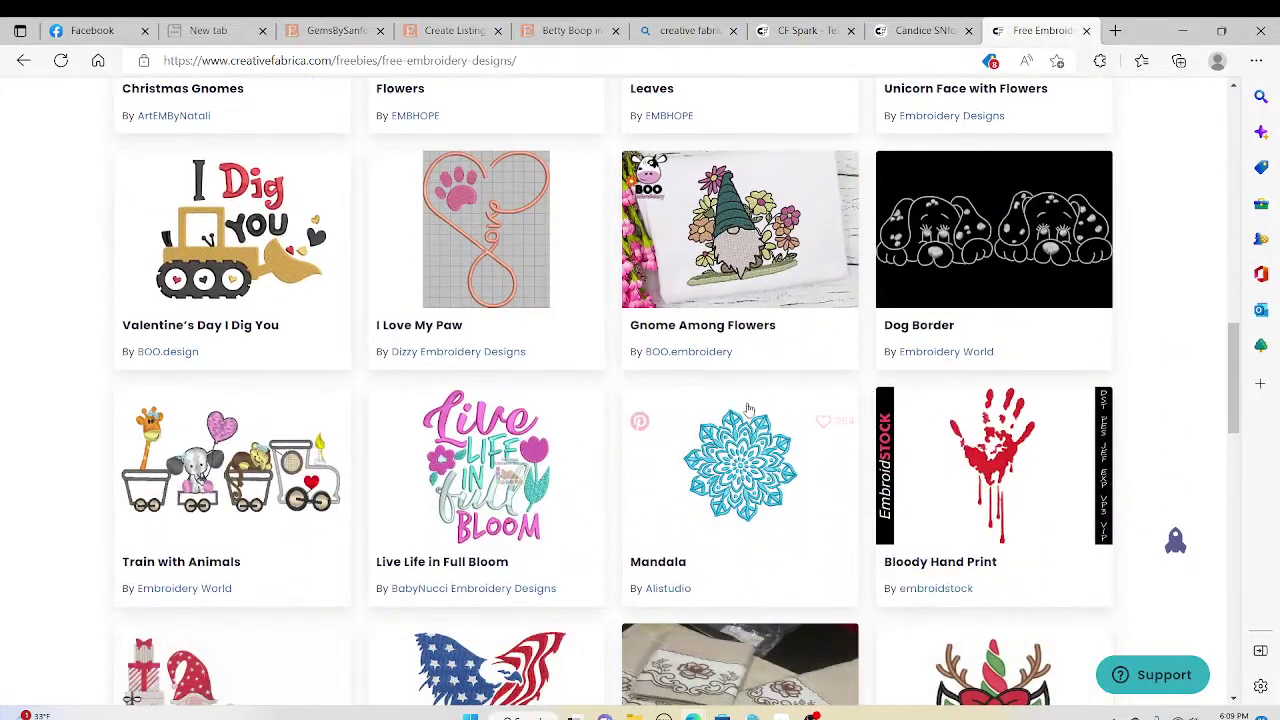
{"action": "scroll", "coordinate": [705, 412], "scroll_direction": "down", "scroll_amount": 3}
{"action": "scroll", "coordinate": [705, 412], "scroll_direction": "down", "scroll_amount": 2}
{"action": "scroll", "coordinate": [829, 386], "scroll_direction": "down", "scroll_amount": 3}
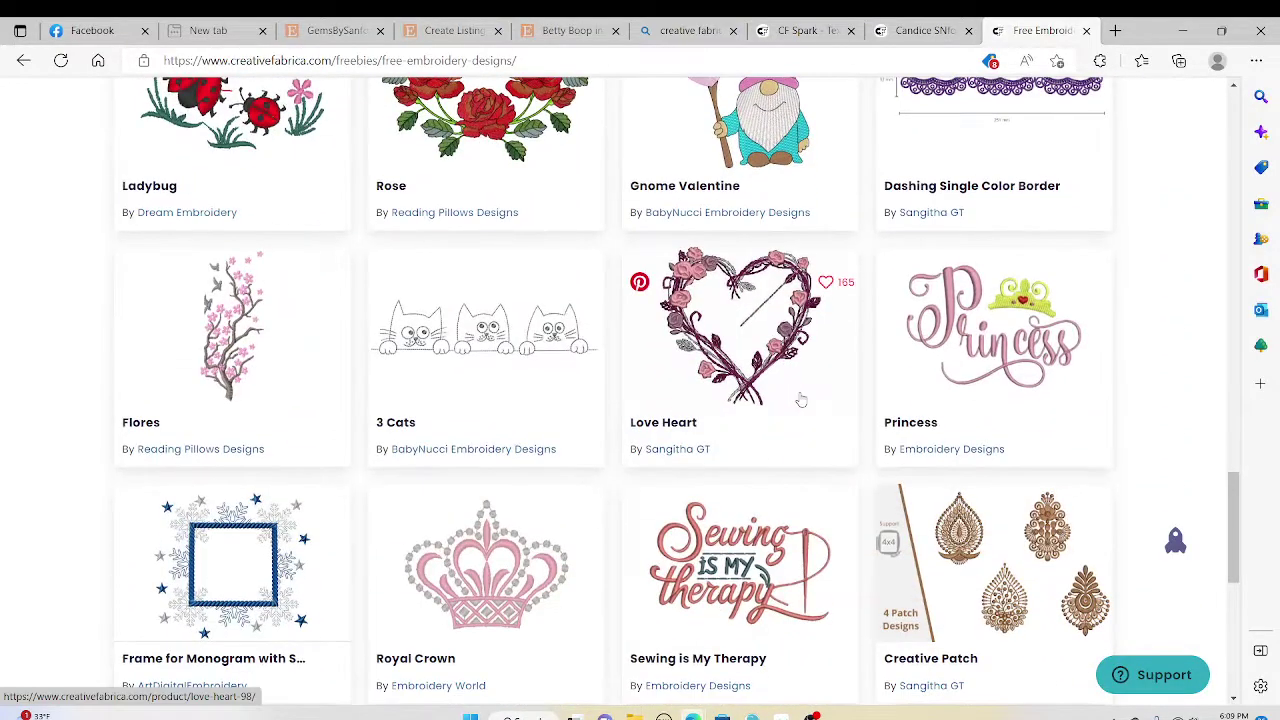
{"action": "scroll", "coordinate": [800, 397], "scroll_direction": "down", "scroll_amount": 3}
{"action": "scroll", "coordinate": [800, 397], "scroll_direction": "down", "scroll_amount": 3}
{"action": "scroll", "coordinate": [791, 378], "scroll_direction": "down", "scroll_amount": 1}
{"action": "scroll", "coordinate": [790, 377], "scroll_direction": "up", "scroll_amount": 8}
{"action": "scroll", "coordinate": [788, 380], "scroll_direction": "up", "scroll_amount": 5}
{"action": "scroll", "coordinate": [788, 380], "scroll_direction": "up", "scroll_amount": 5}
{"action": "scroll", "coordinate": [788, 380], "scroll_direction": "up", "scroll_amount": 10}
{"action": "scroll", "coordinate": [789, 378], "scroll_direction": "up", "scroll_amount": 3}
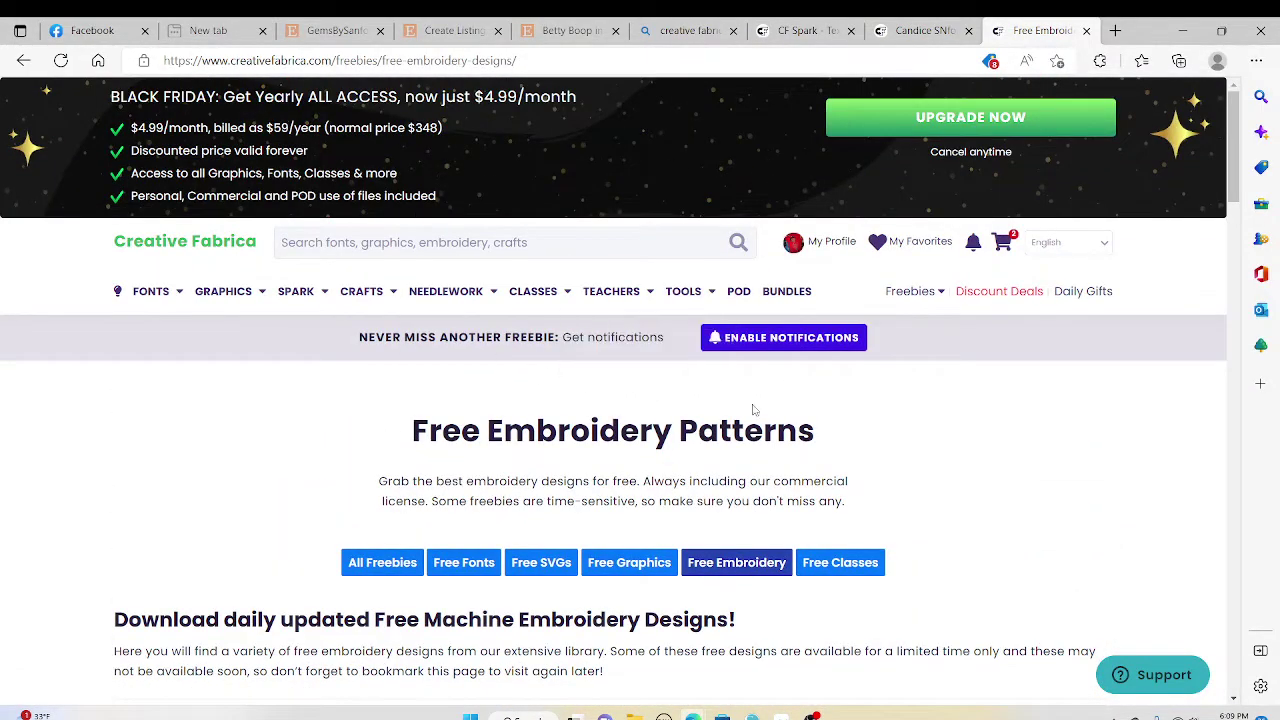